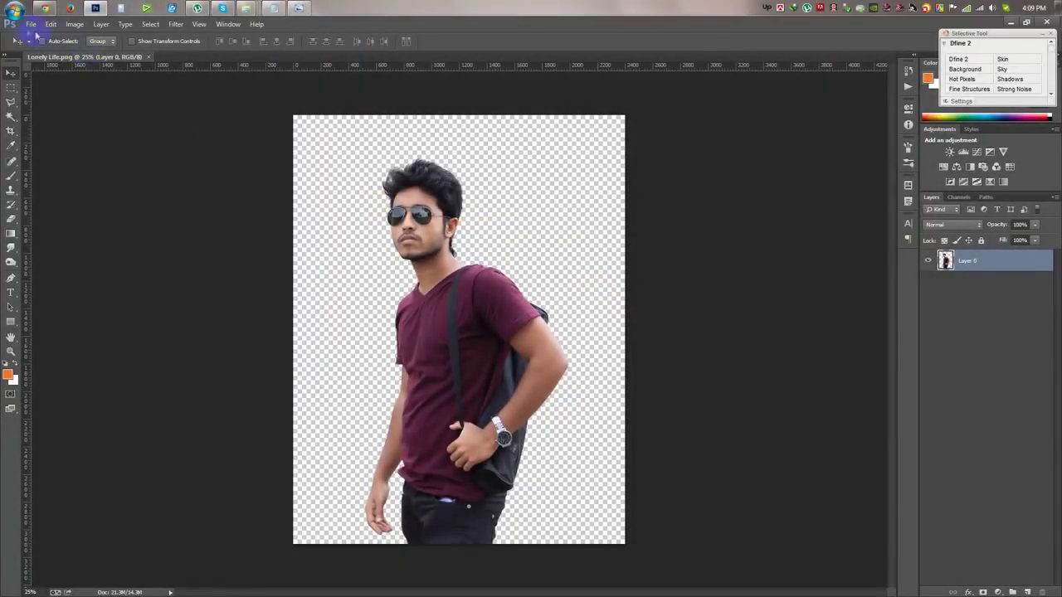
Create a 1920 × 1080 px, 72 ppi, RGB 8-bit document with a white background.
click(30, 24)
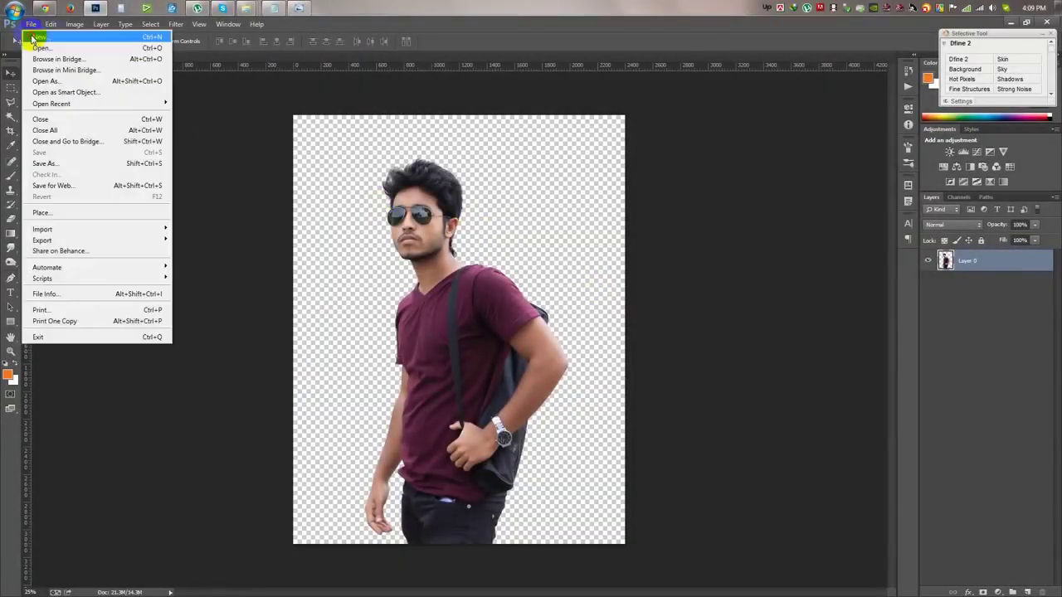
click(439, 157)
click(465, 204)
key(Tab)
click(498, 224)
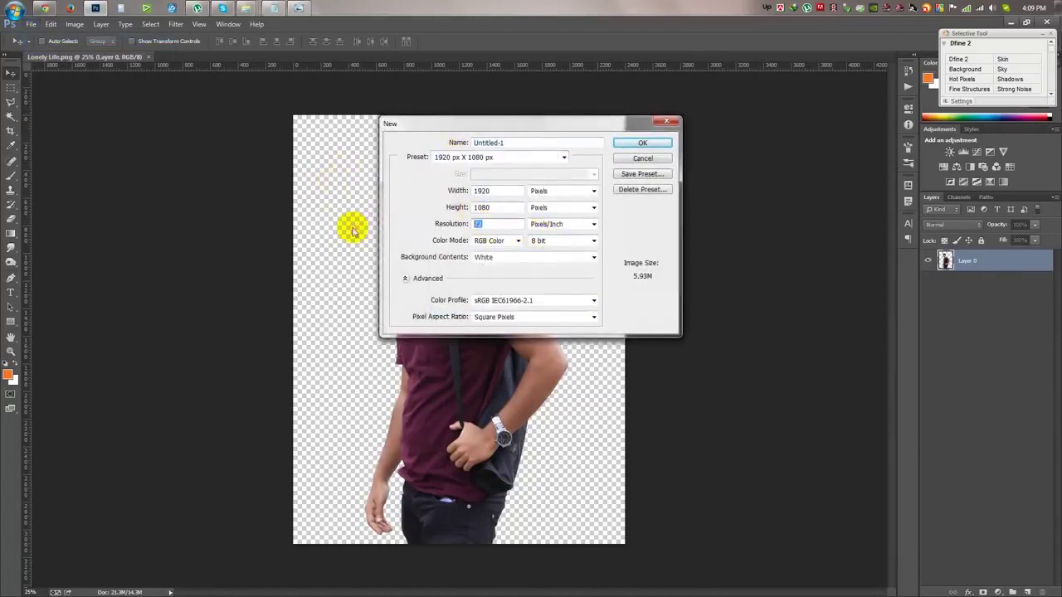
click(581, 241)
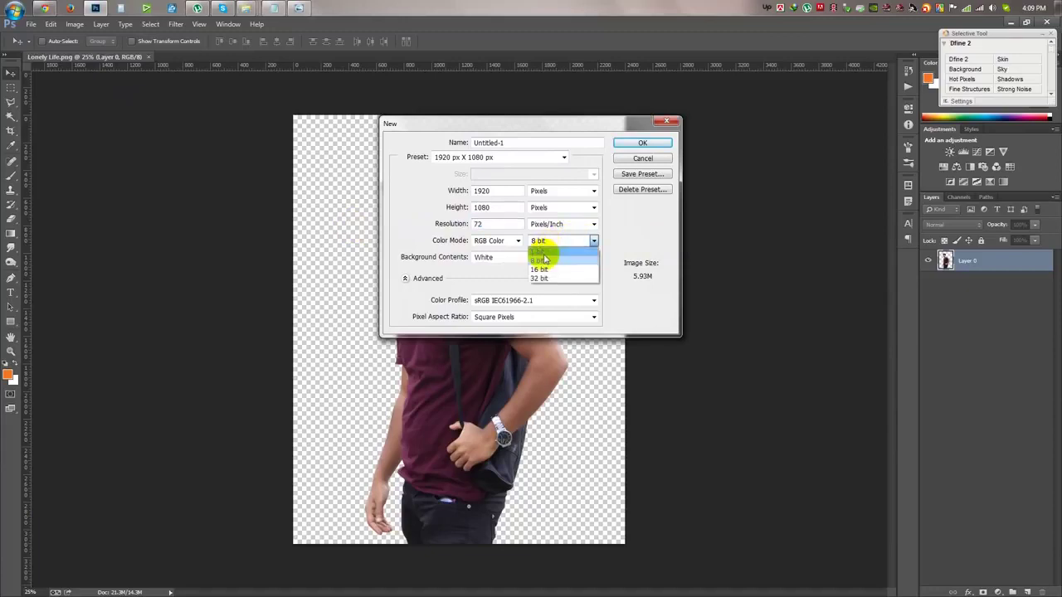
click(541, 261)
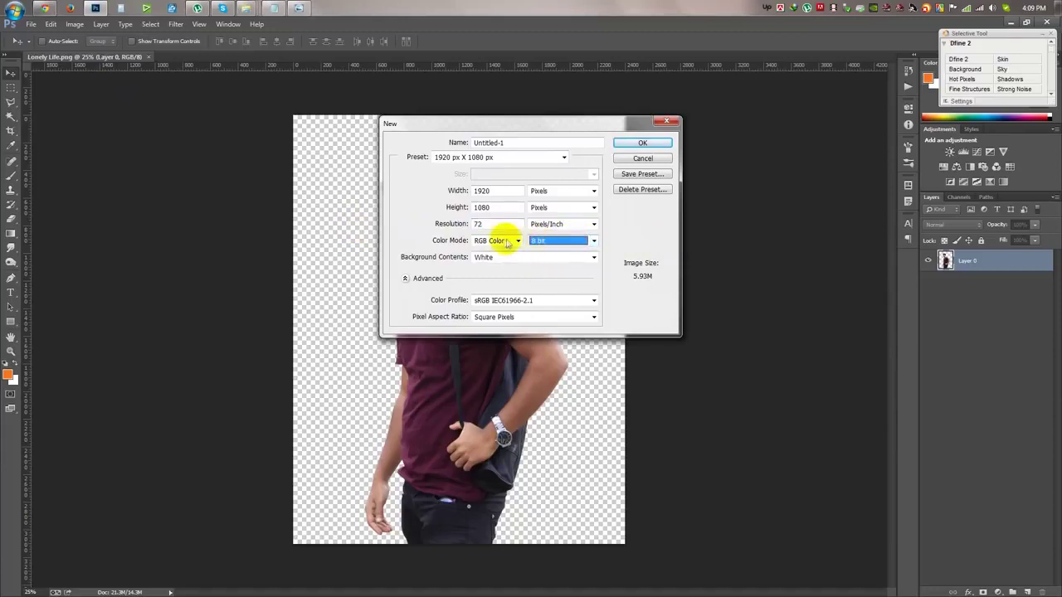
click(562, 192)
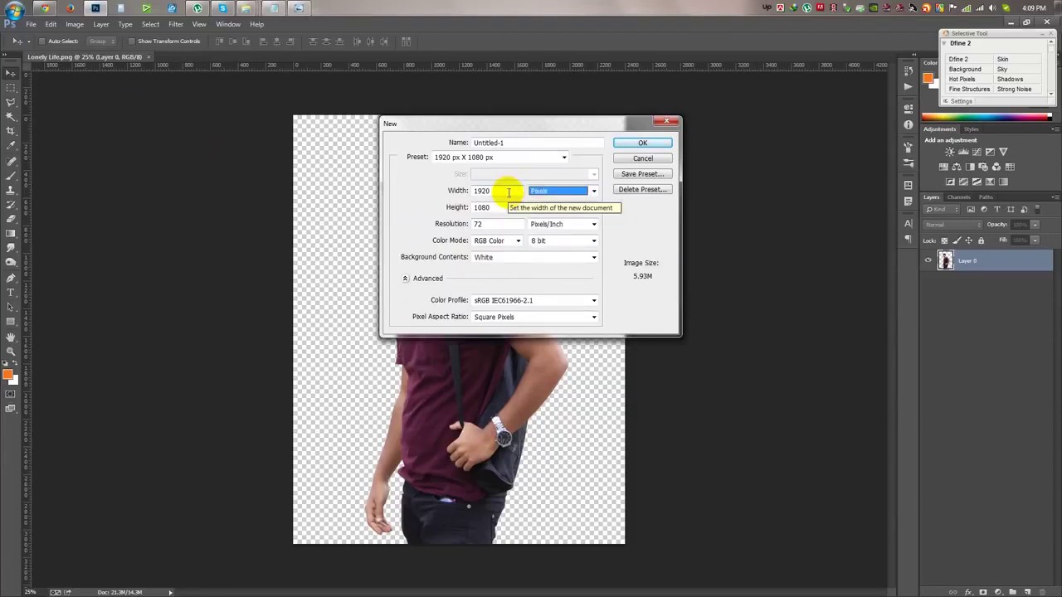
click(652, 143)
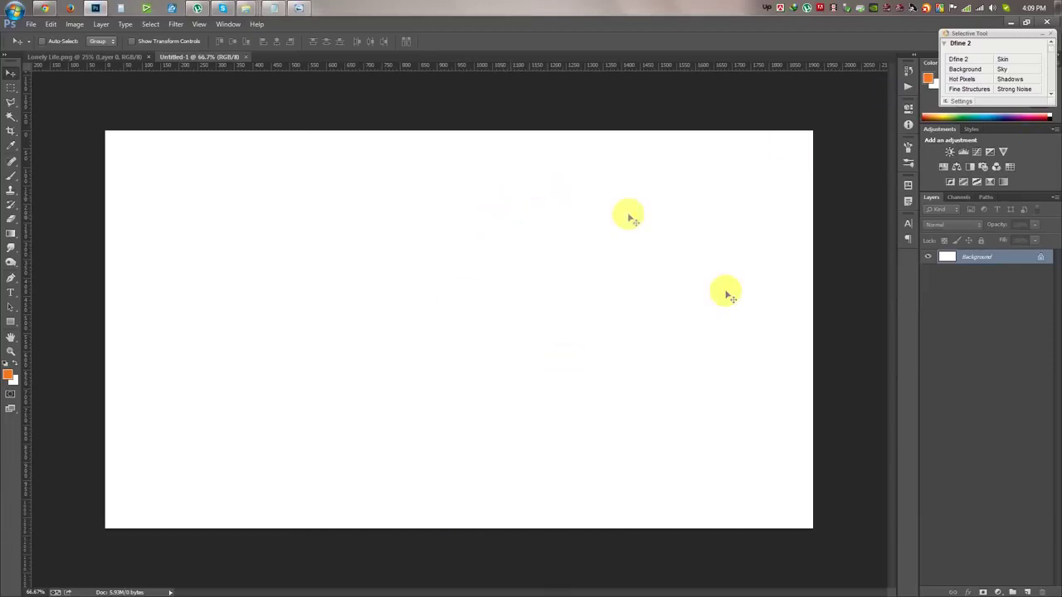
Add a reversed black-to-white radial Gradient Fill layer at angle 0.
click(998, 591)
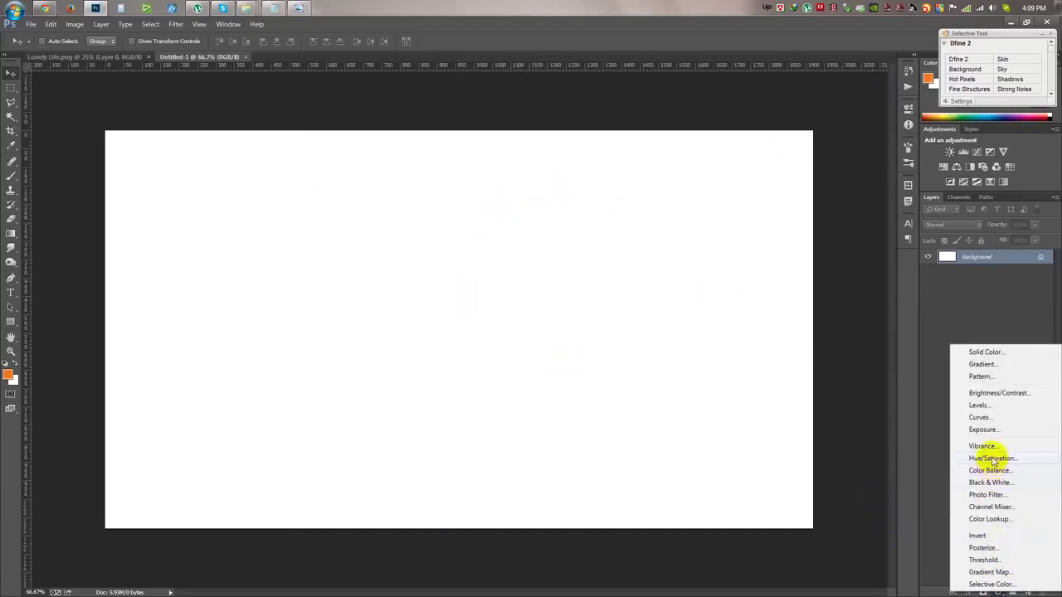
click(976, 365)
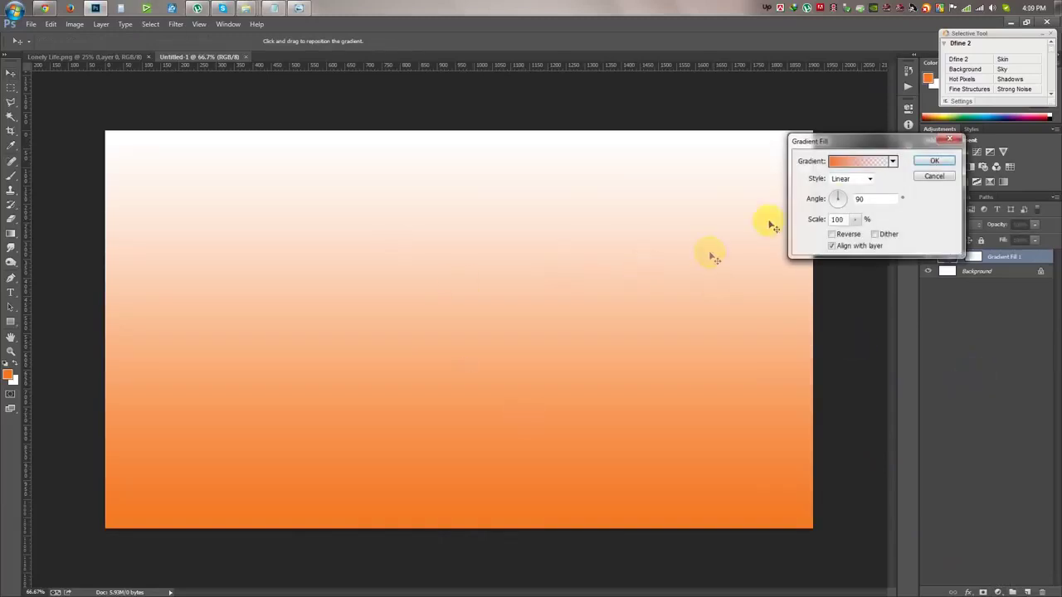
click(892, 162)
click(842, 186)
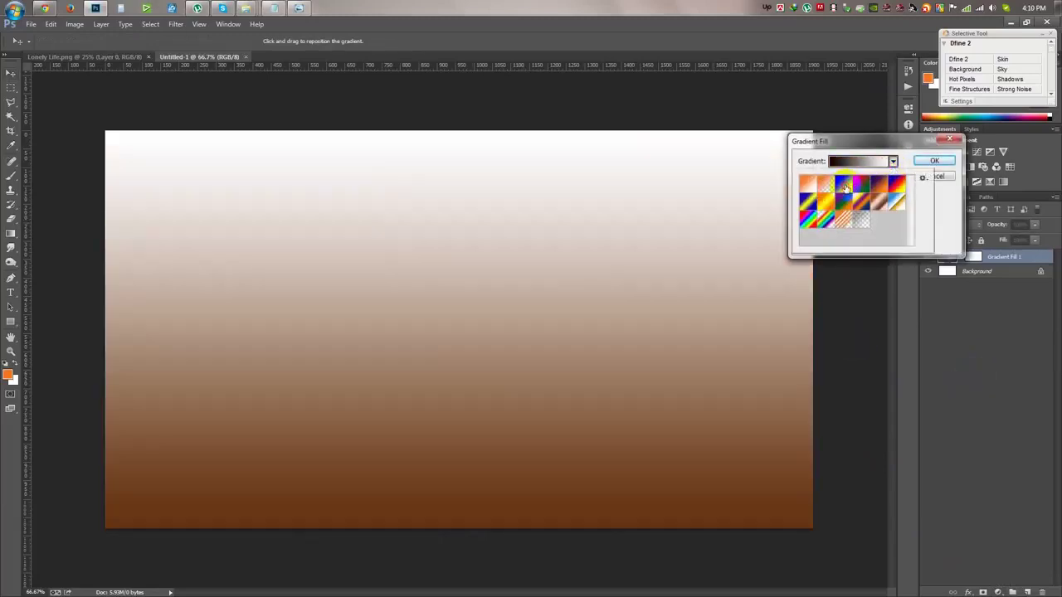
drag(854, 141, 700, 120)
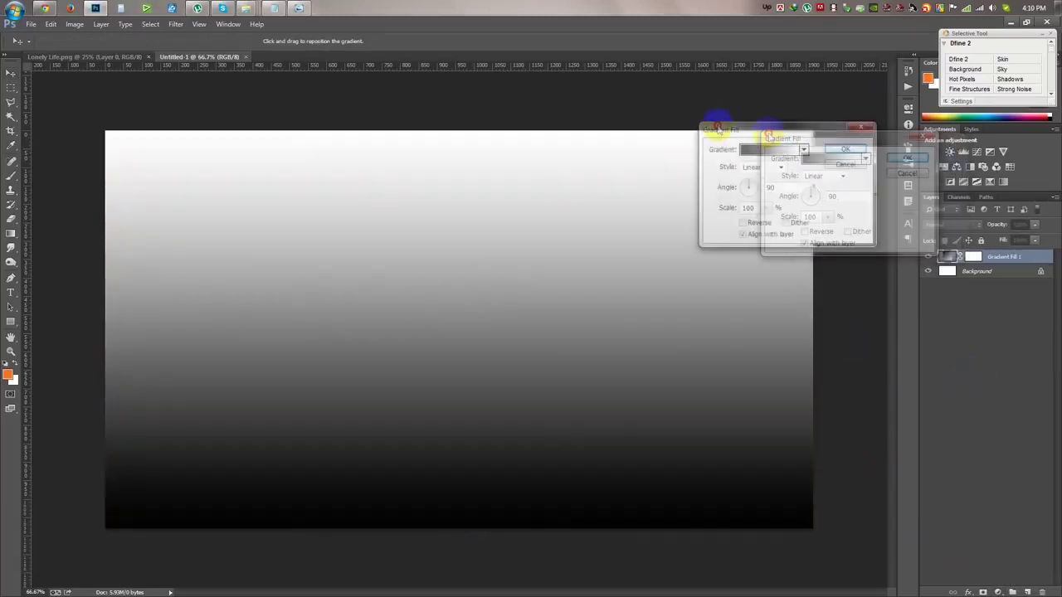
click(703, 157)
click(685, 178)
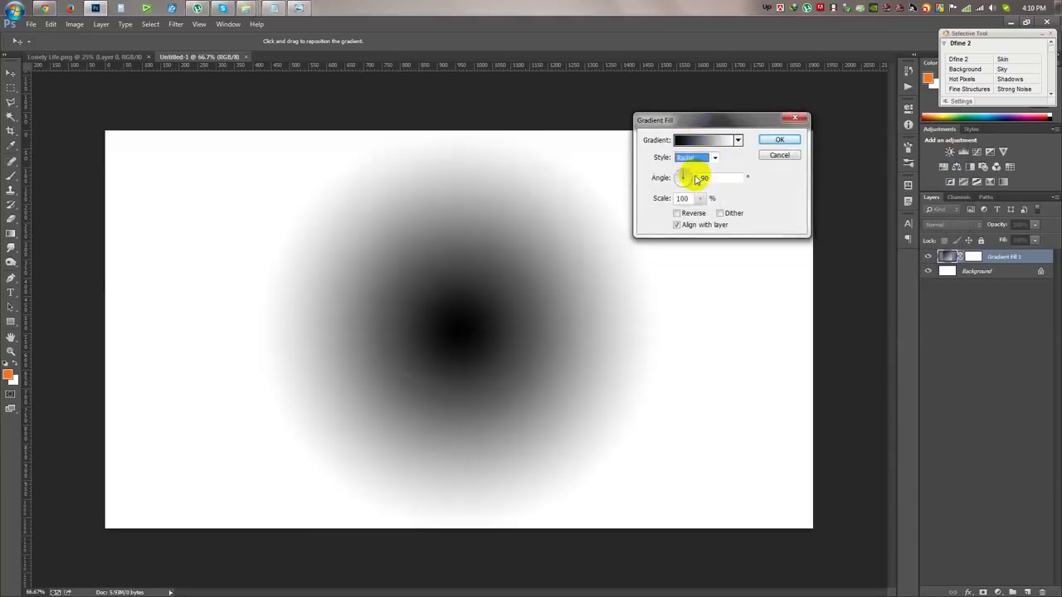
click(687, 214)
double_click(719, 178)
text(0)
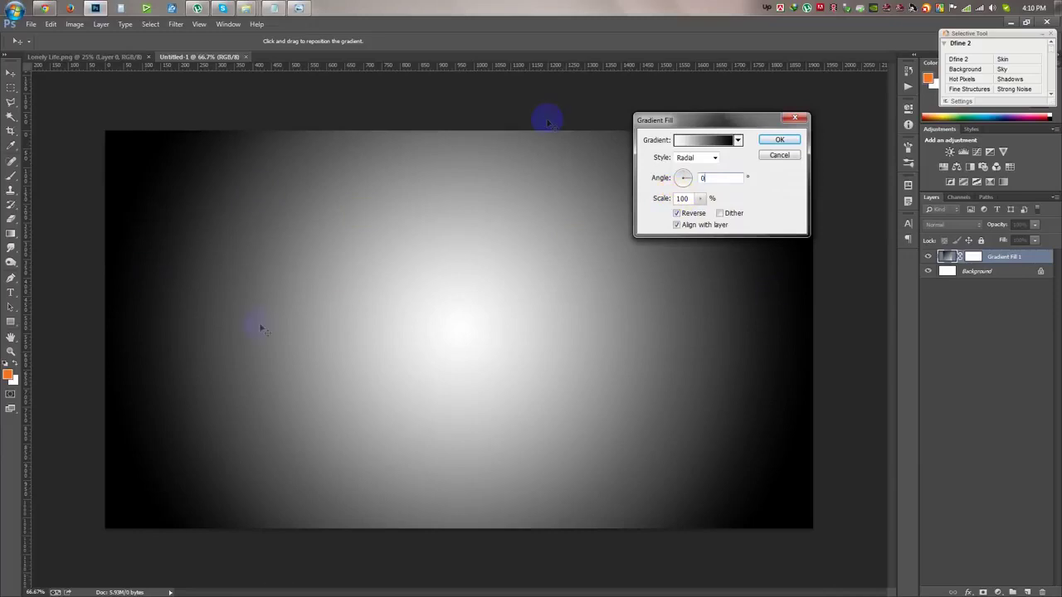
click(700, 199)
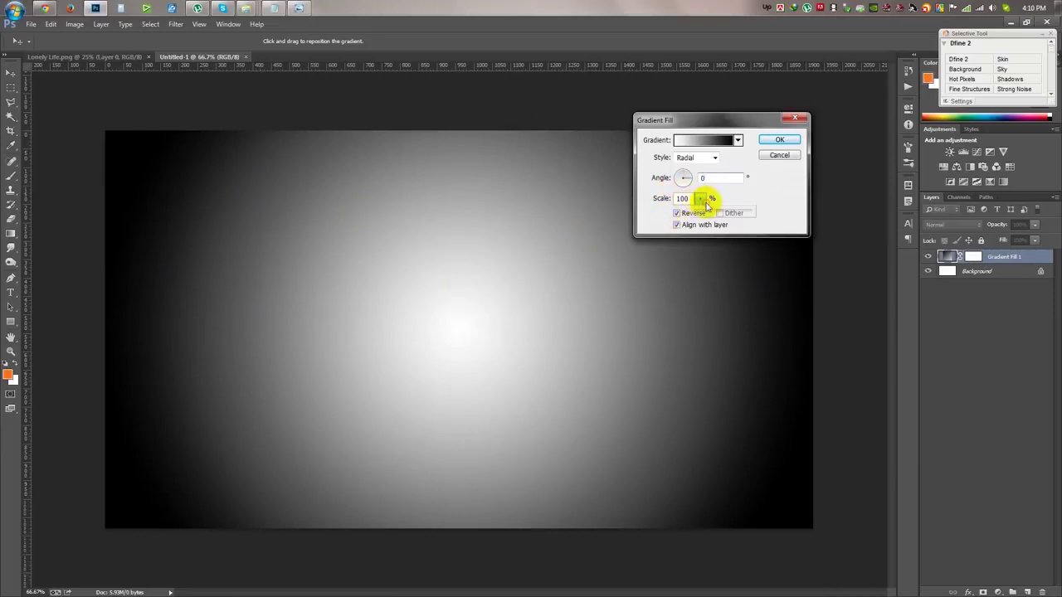
Enlarge the gradient's scale to about 149% and set the layer opacity to 36%.
click(780, 139)
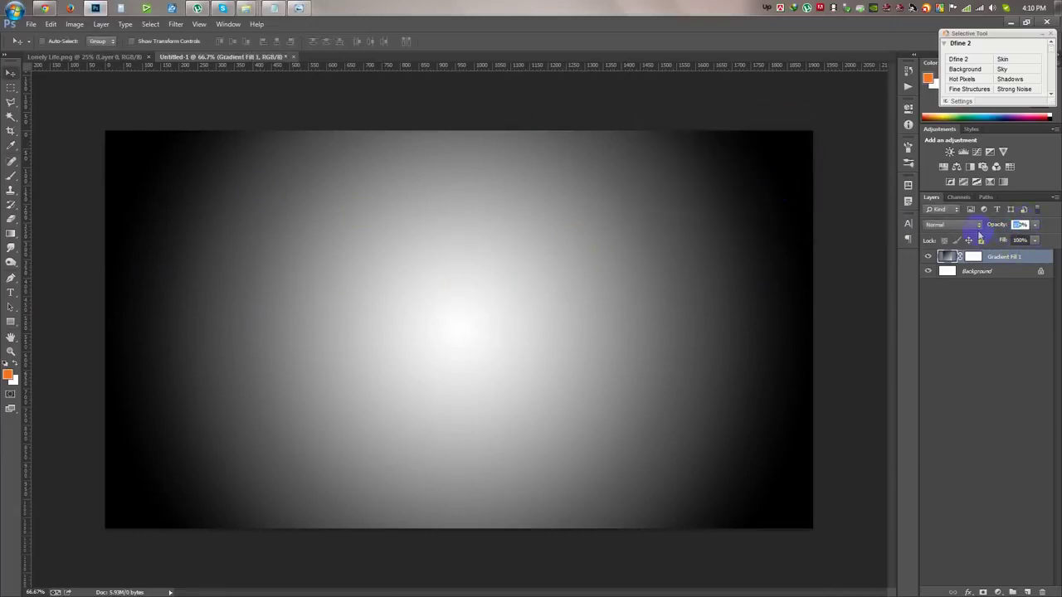
text(40)
key(Return)
double_click(950, 258)
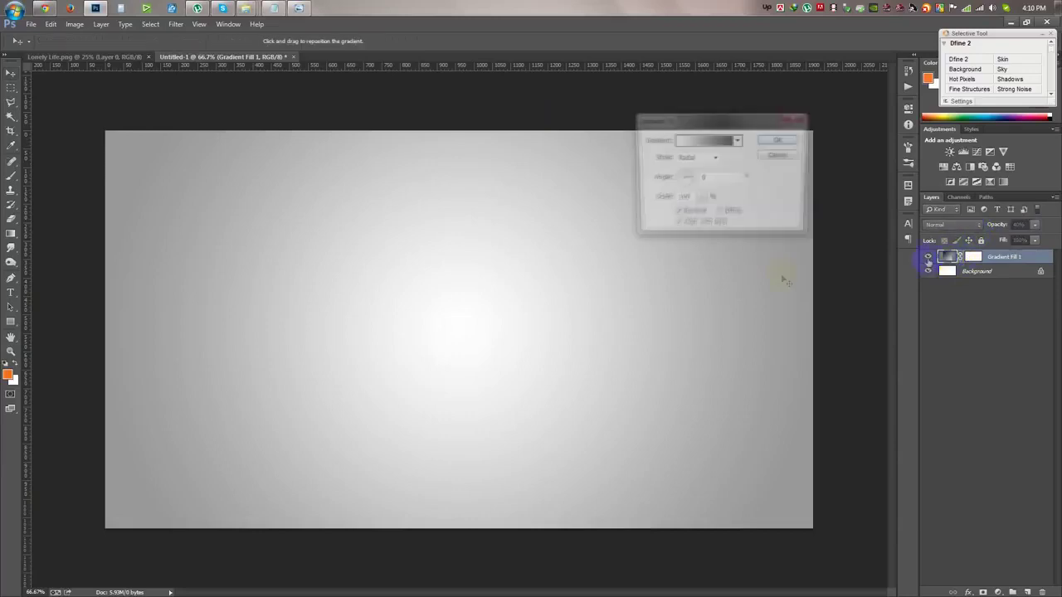
click(700, 198)
drag(701, 212, 706, 214)
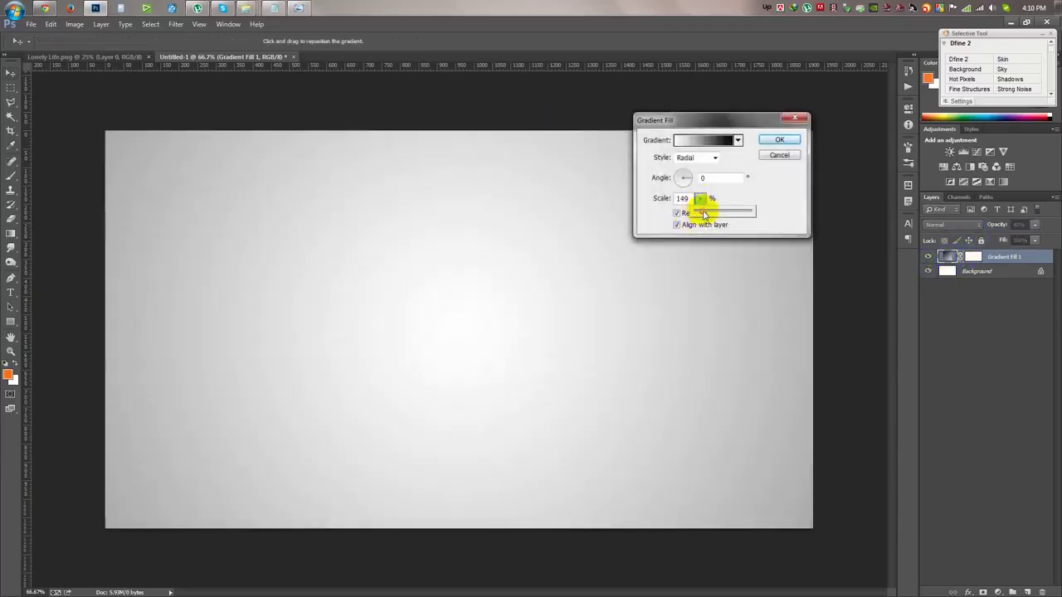
click(779, 139)
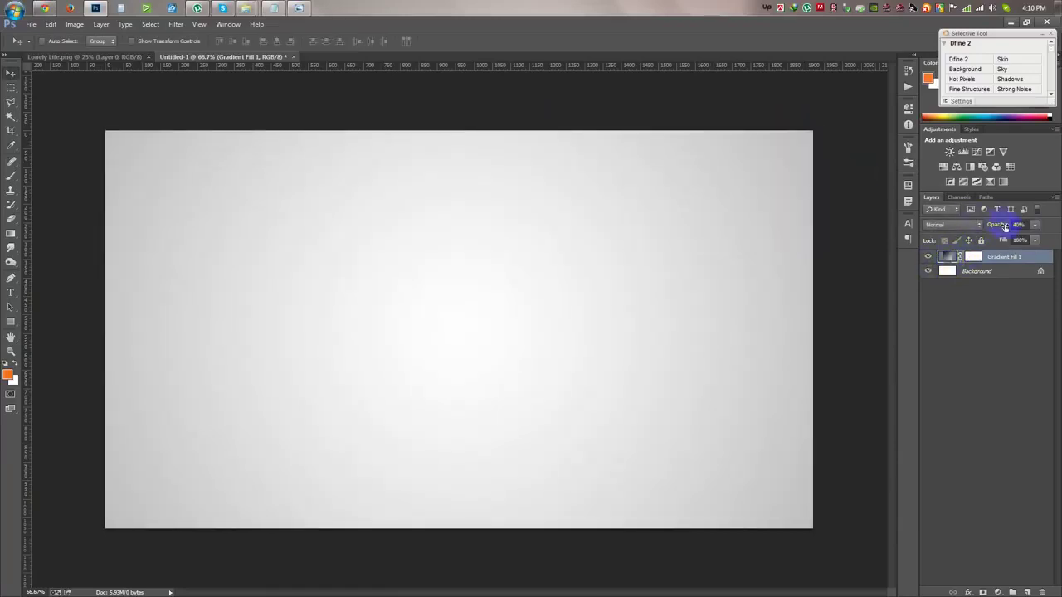
text(36)
key(Return)
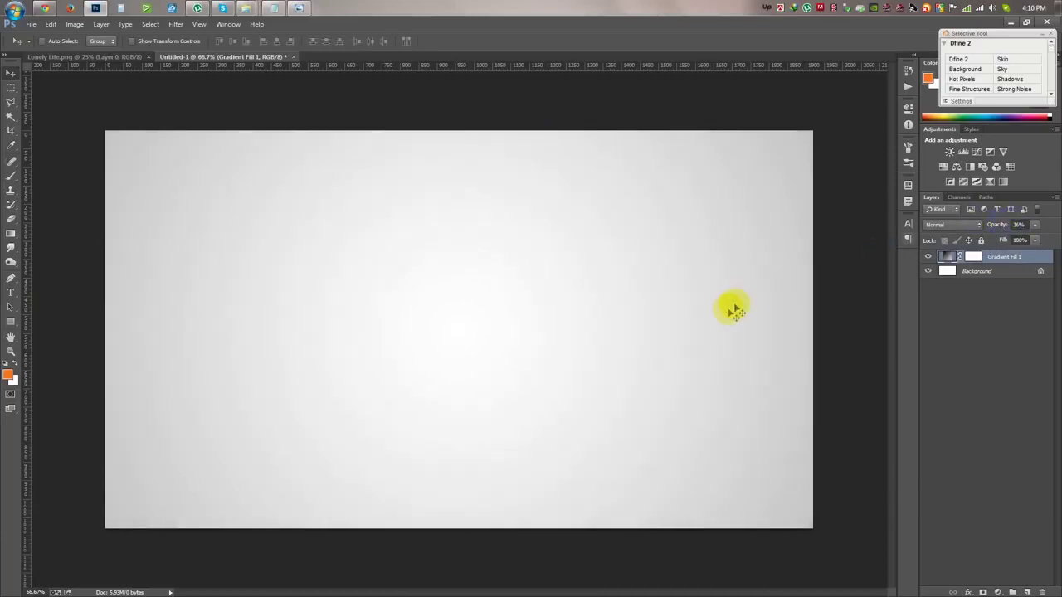
click(135, 57)
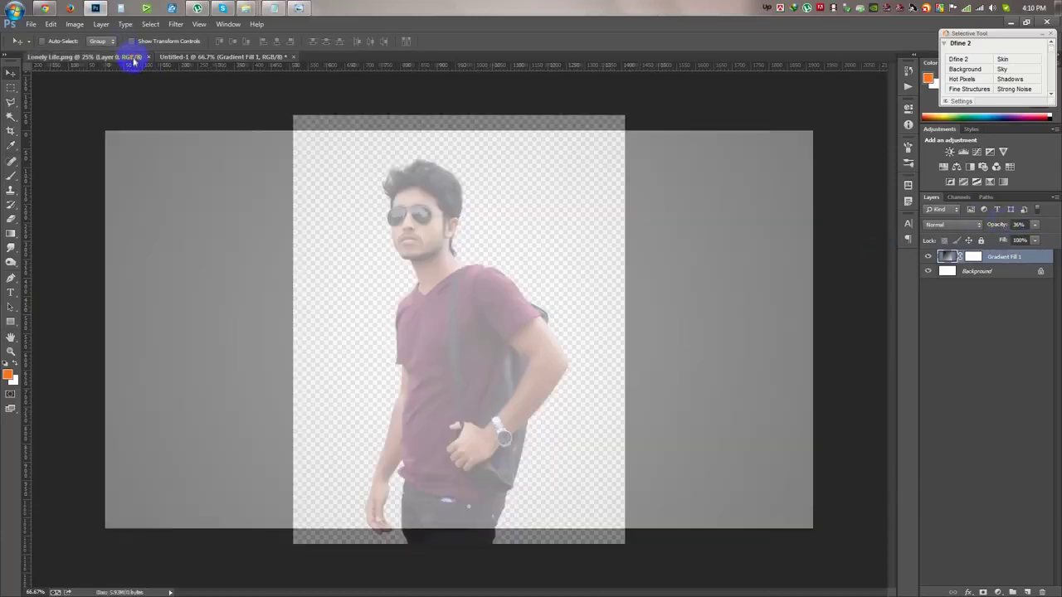
Drag the cut-out man into Untitled-1 as Layer 1, scaled to about 37% and centred.
mouse_move(379, 208)
mouse_down()
mouse_move(240, 58)
mouse_move(430, 260)
mouse_up()
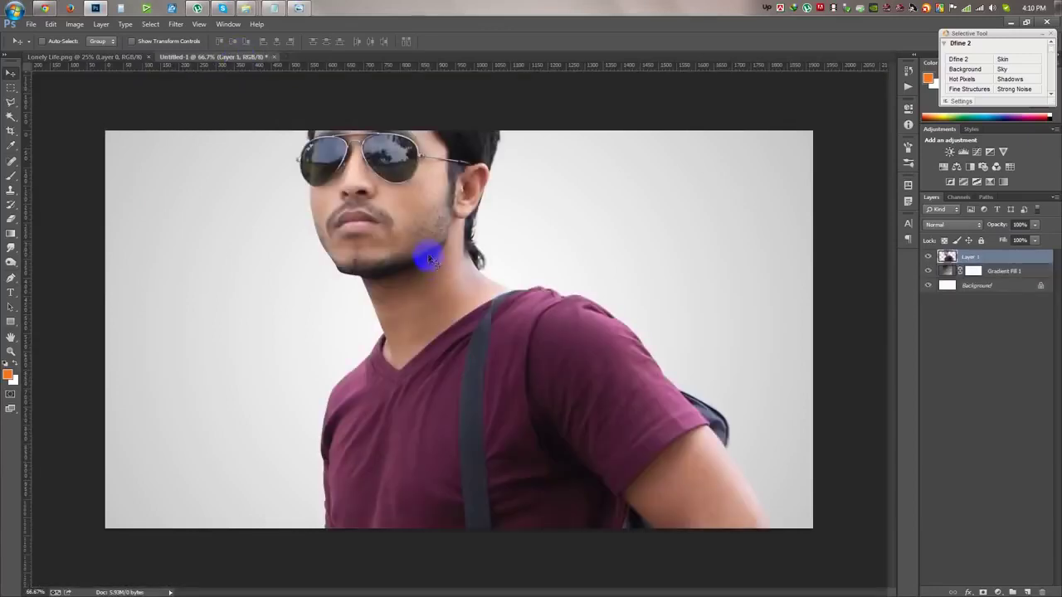
key(ctrl+t)
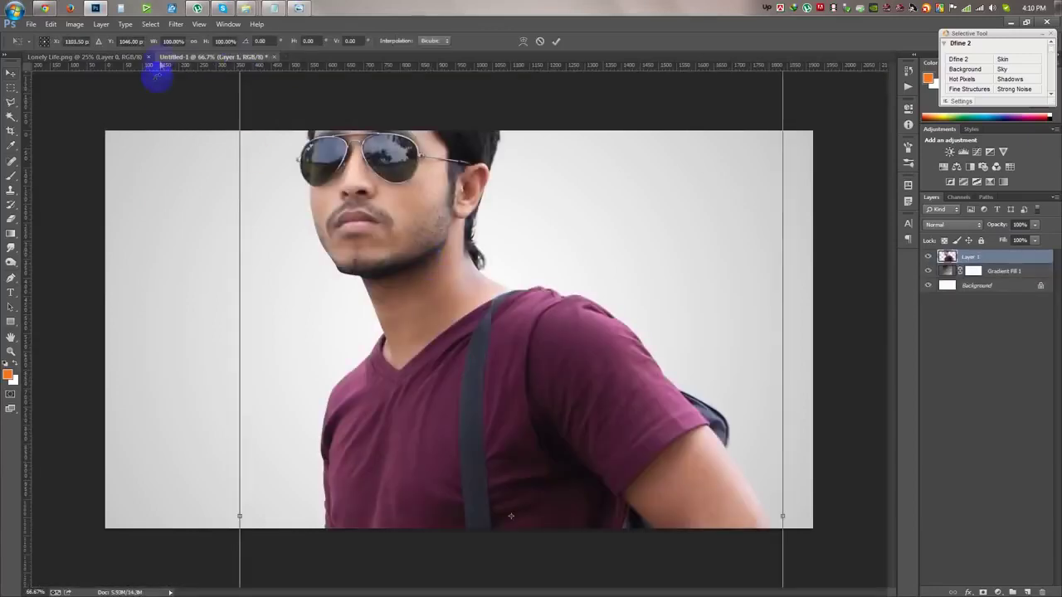
drag(152, 46, 119, 59)
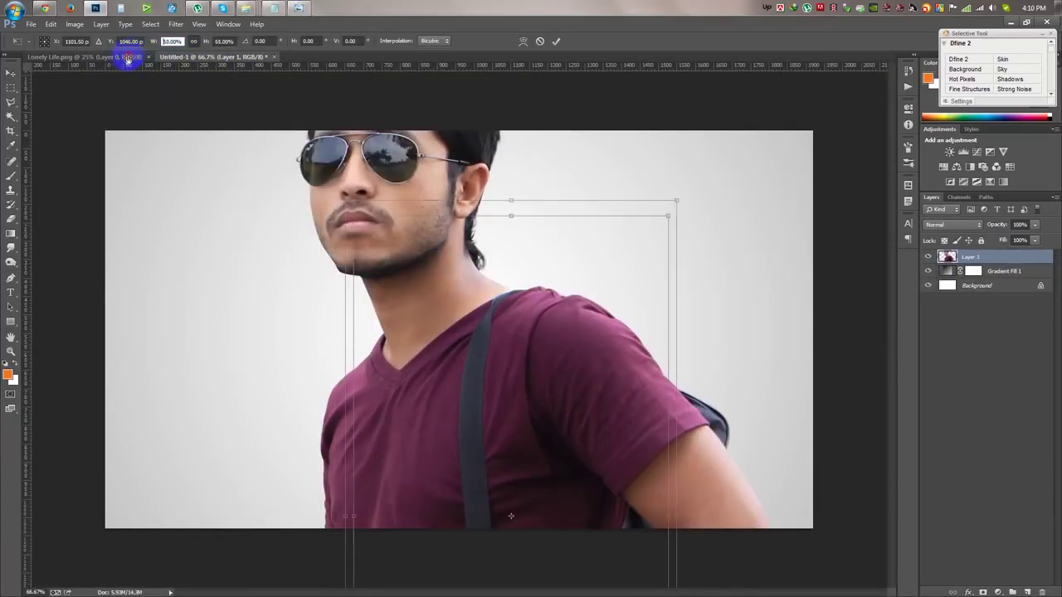
drag(571, 444, 541, 277)
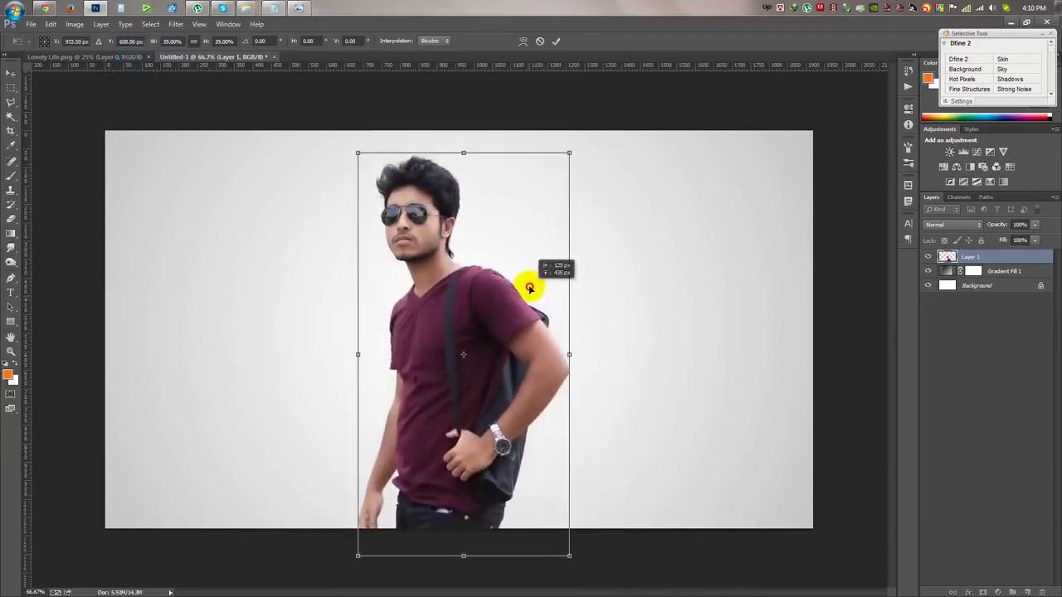
drag(579, 141, 574, 147)
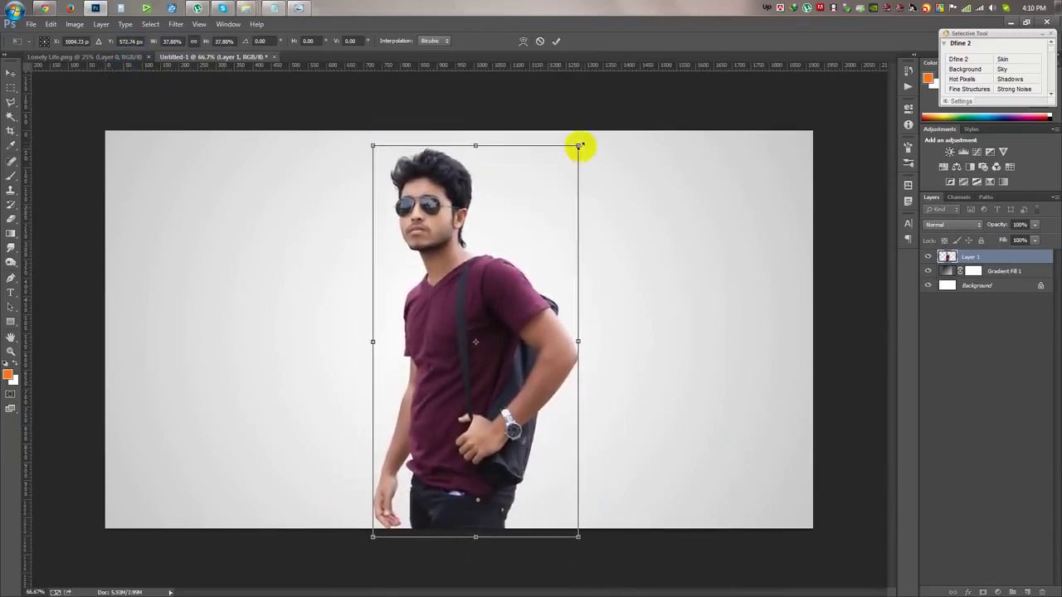
drag(576, 147, 575, 151)
drag(521, 197, 526, 195)
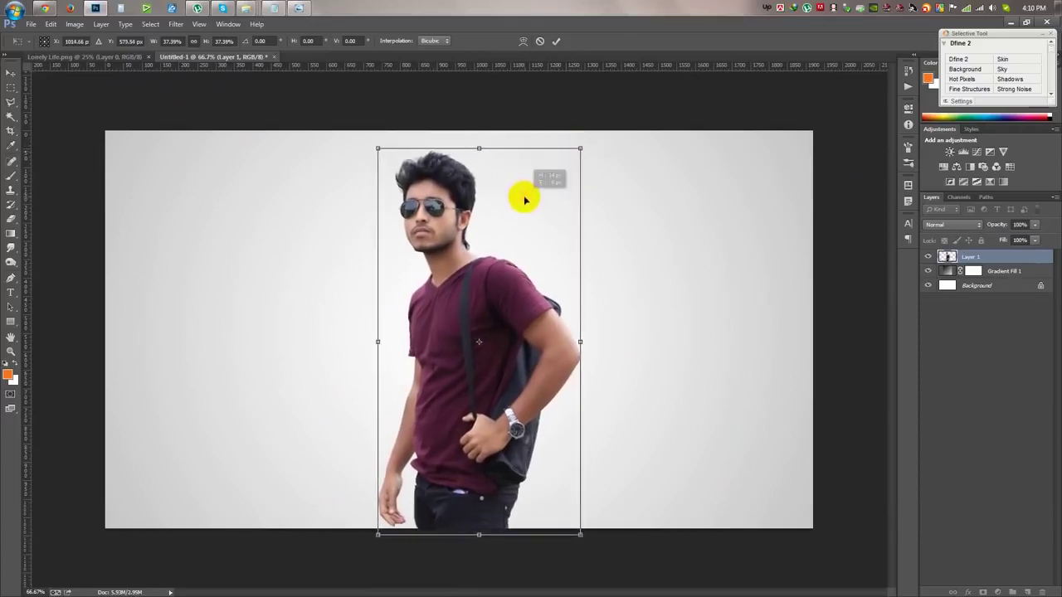
click(556, 43)
scroll(495, 308, up, 3)
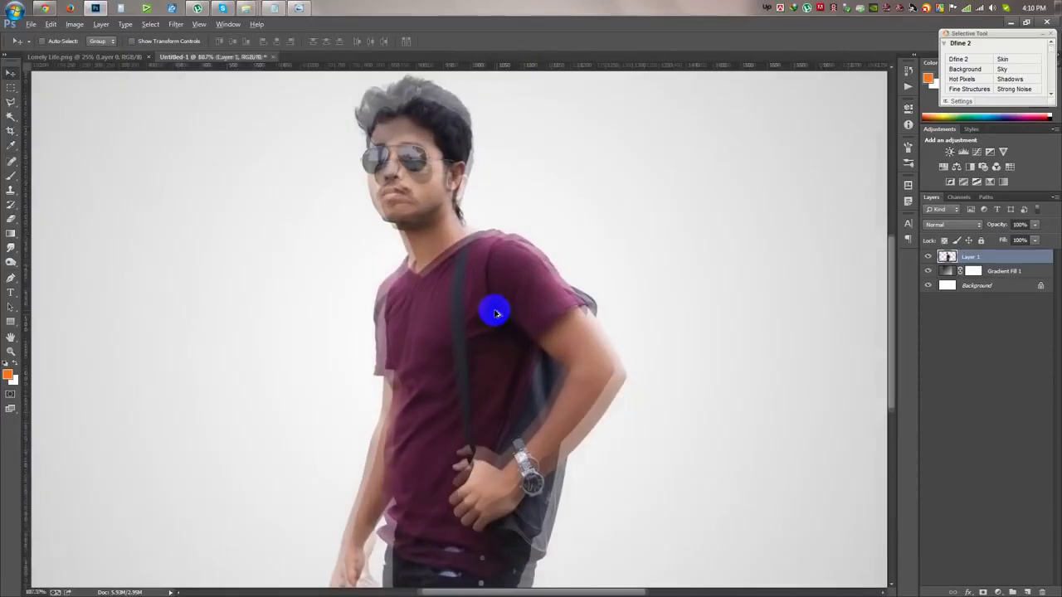
scroll(486, 304, down, 1)
scroll(473, 301, up, 5)
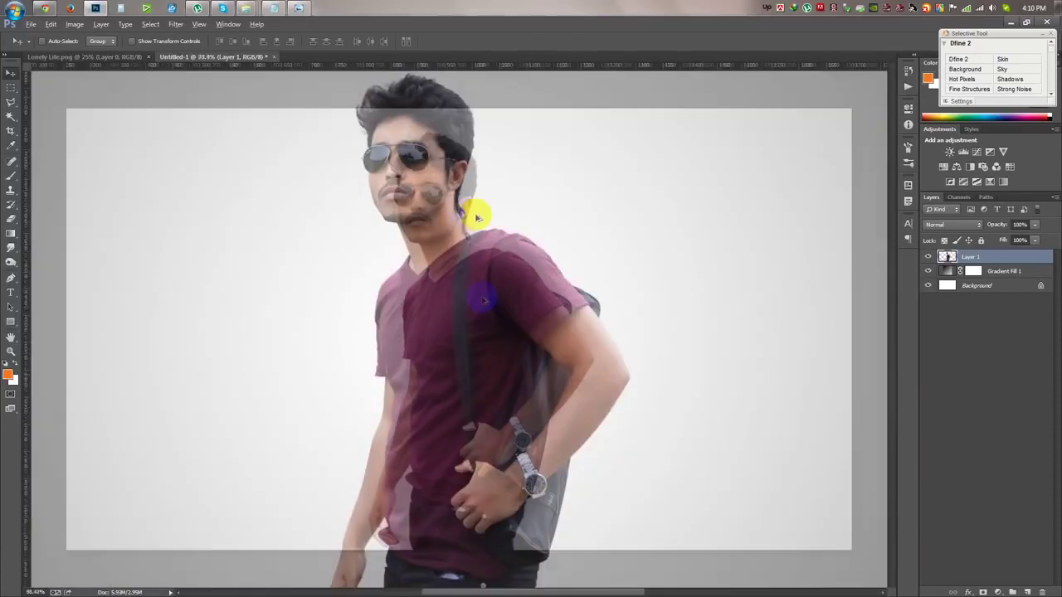
scroll(561, 284, up, 1)
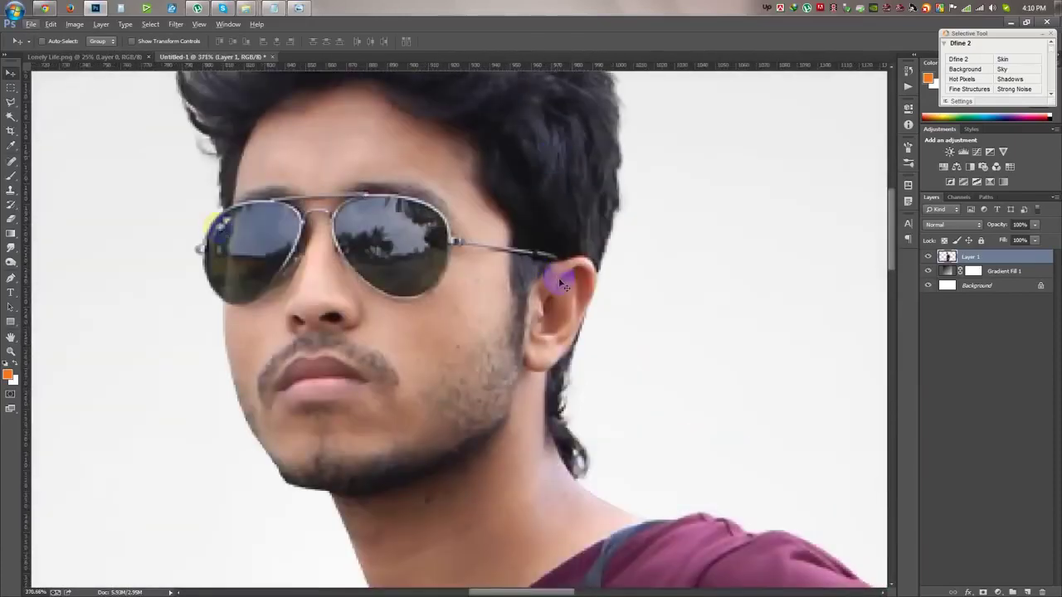
Spot-heal small blemishes on the man's neck and chin.
click(11, 162)
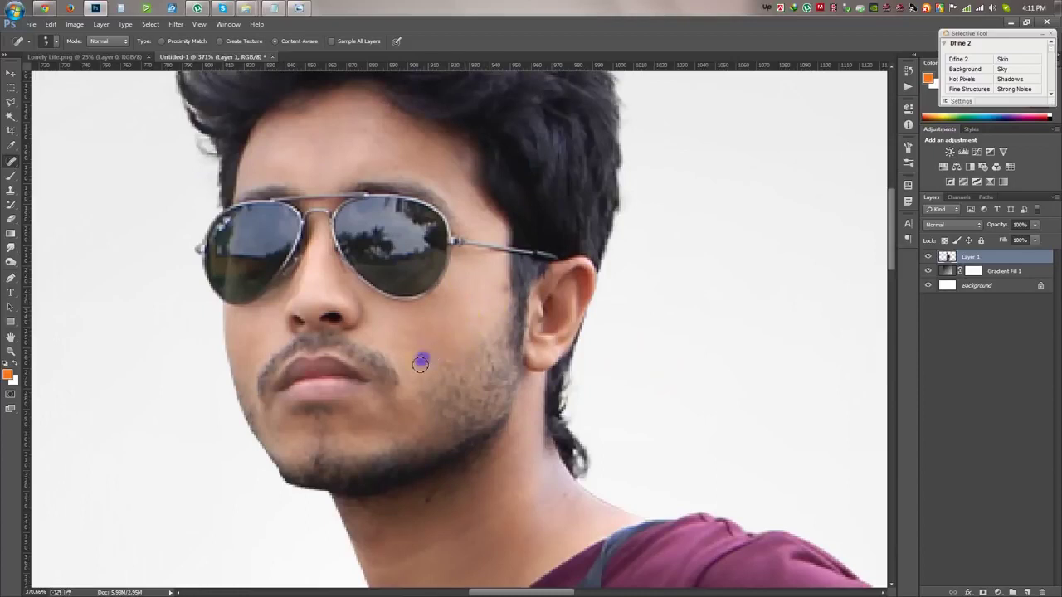
click(515, 492)
click(324, 451)
drag(384, 156, 484, 379)
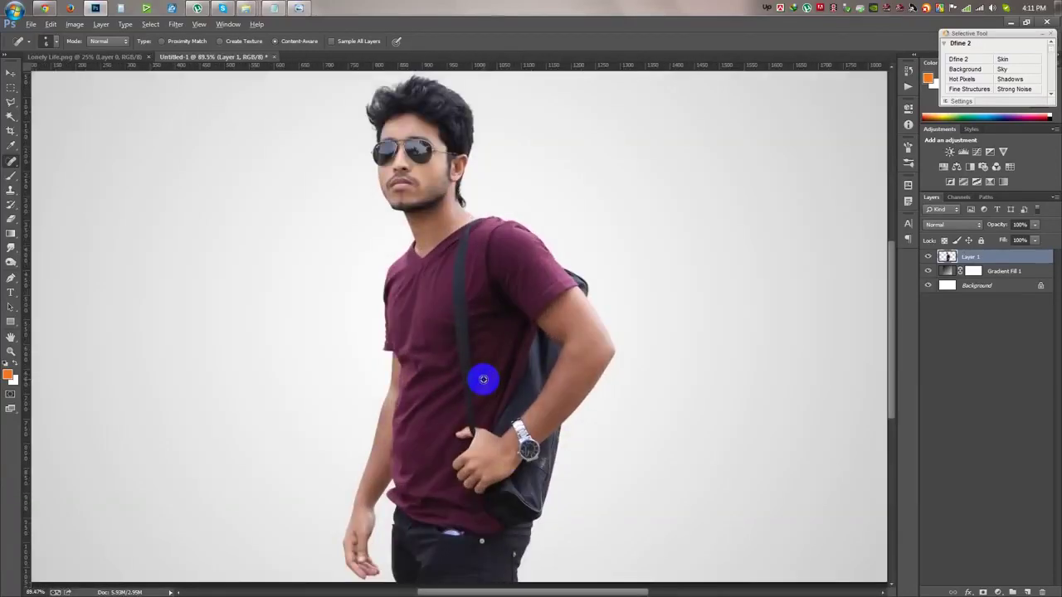
Apply Auto Contrast to the man's photo and fit it on screen.
click(75, 24)
click(110, 79)
key(ctrl+0)
click(75, 24)
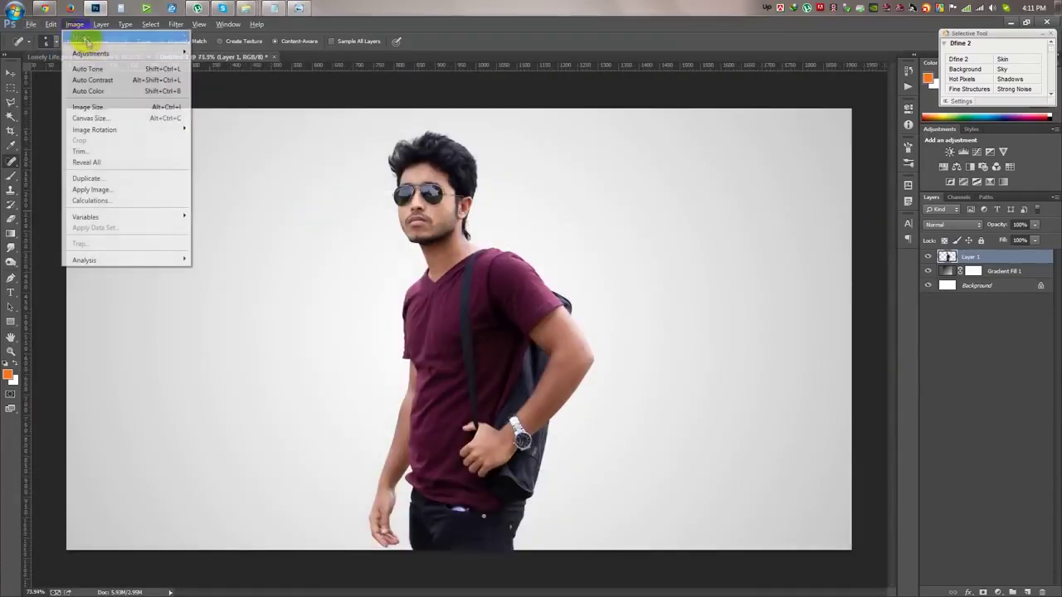
Apply Levels to the man's photo with input levels 19 and 237.
click(225, 61)
drag(618, 216, 624, 217)
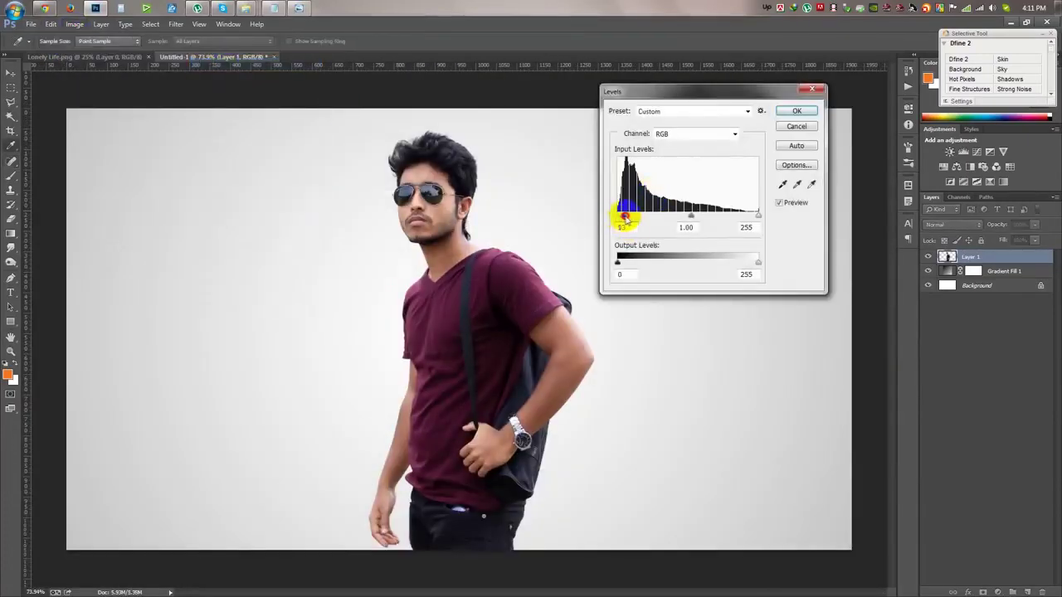
drag(756, 216, 743, 220)
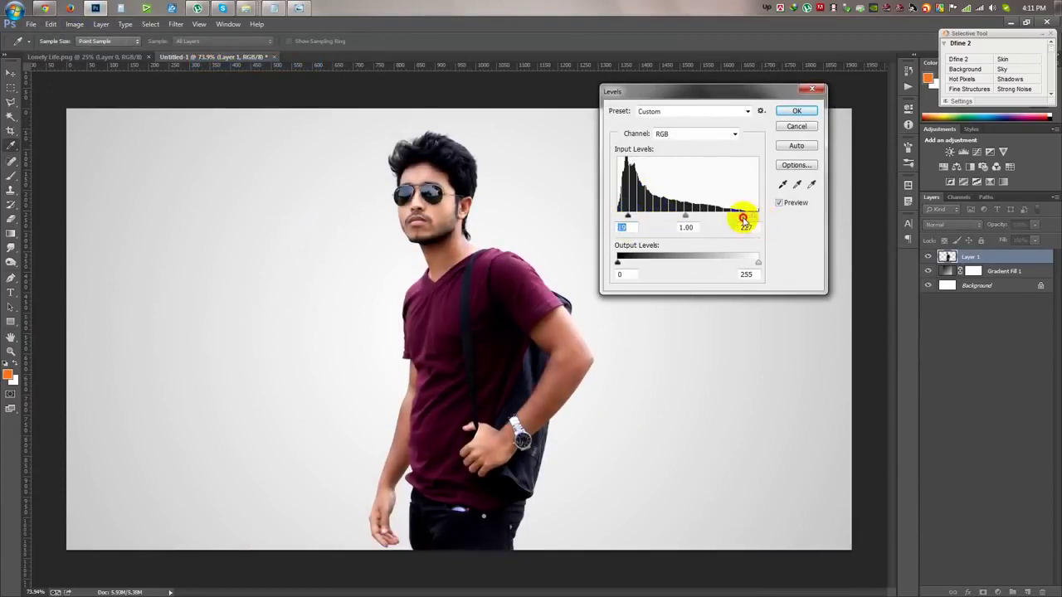
click(792, 111)
key(j)
Try a Vibrance adjustment with saturation raised and vibrance at +100, then close it.
click(75, 23)
mouse_move(90, 53)
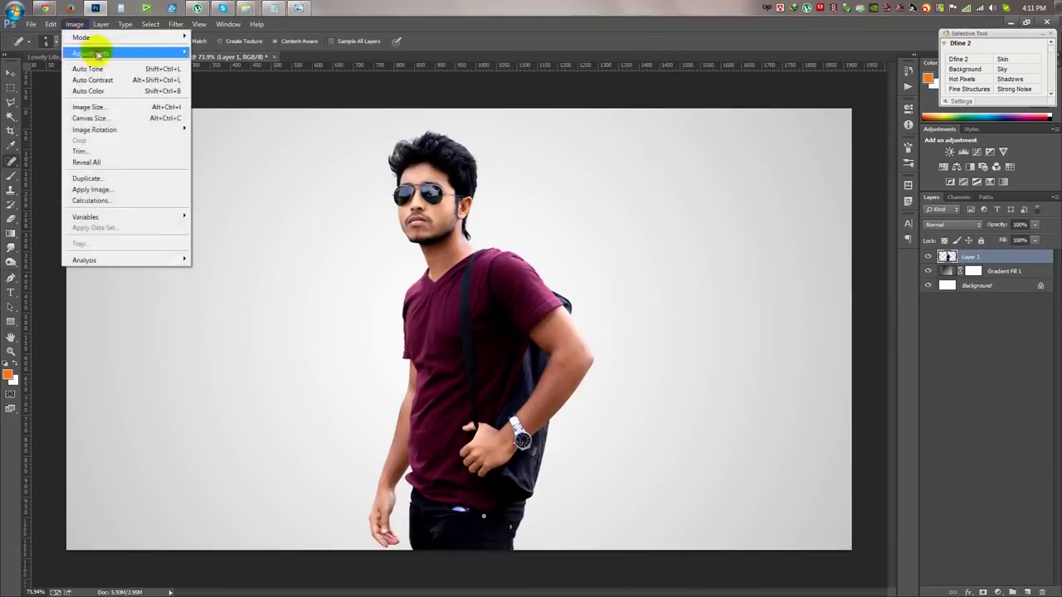
click(214, 103)
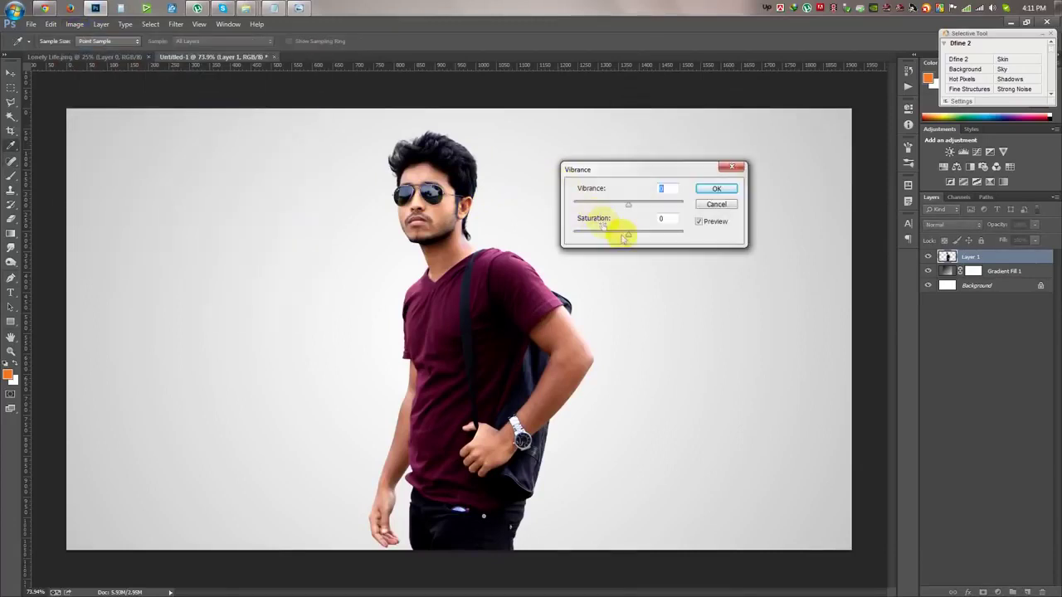
drag(628, 232, 648, 238)
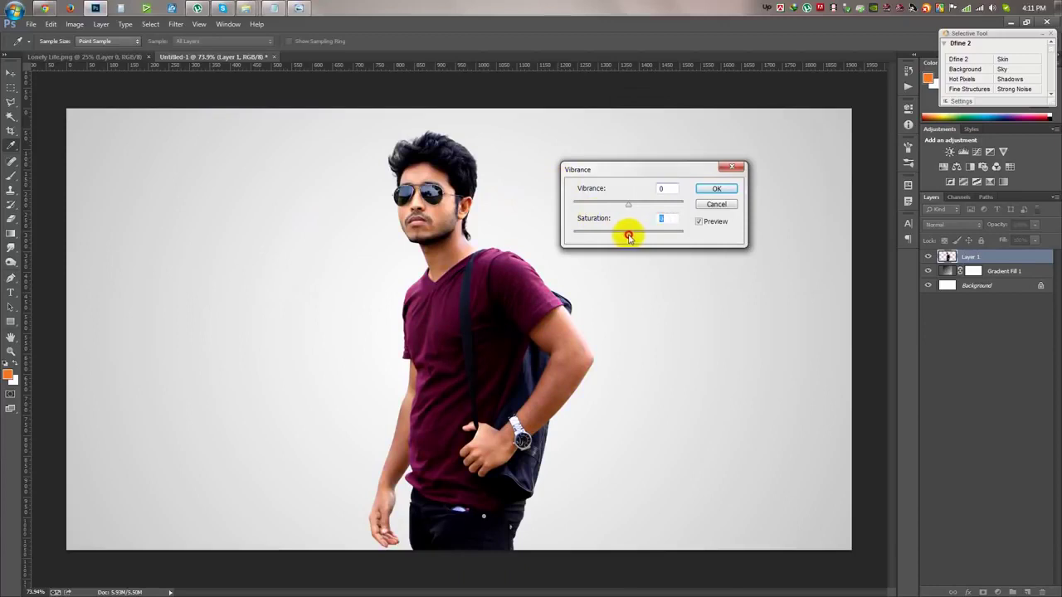
mouse_move(635, 206)
mouse_down()
mouse_move(617, 206)
mouse_move(686, 209)
mouse_up()
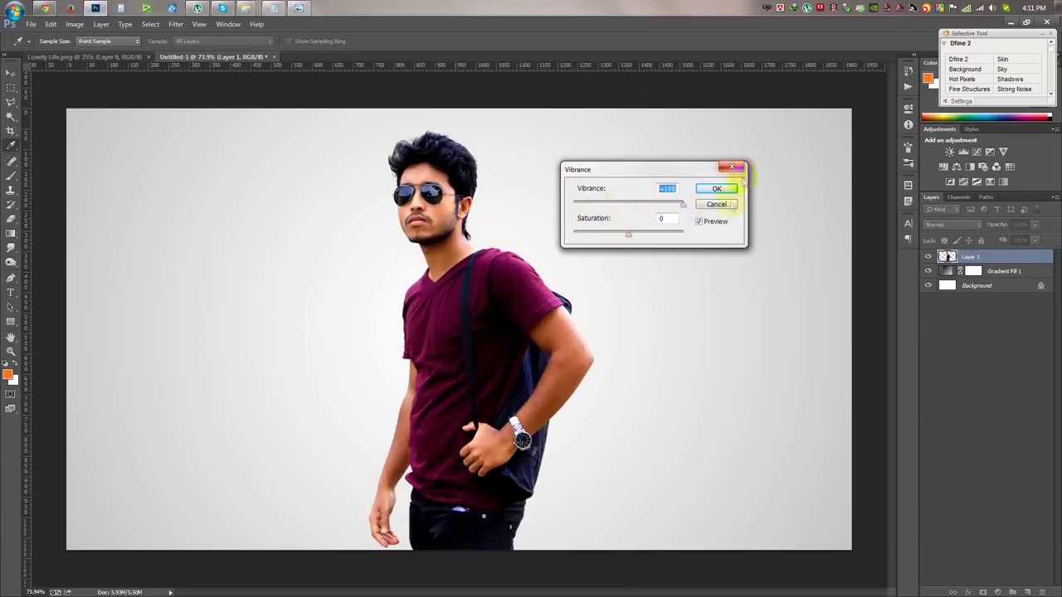
click(718, 188)
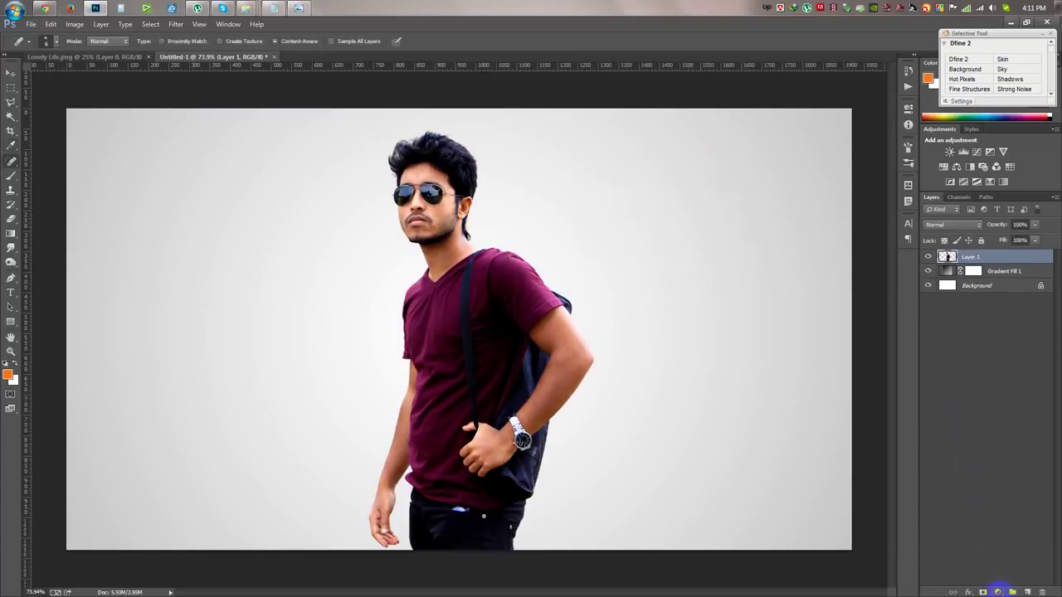
Add a Vibrance adjustment layer clipped to Layer 1.
click(998, 592)
click(982, 446)
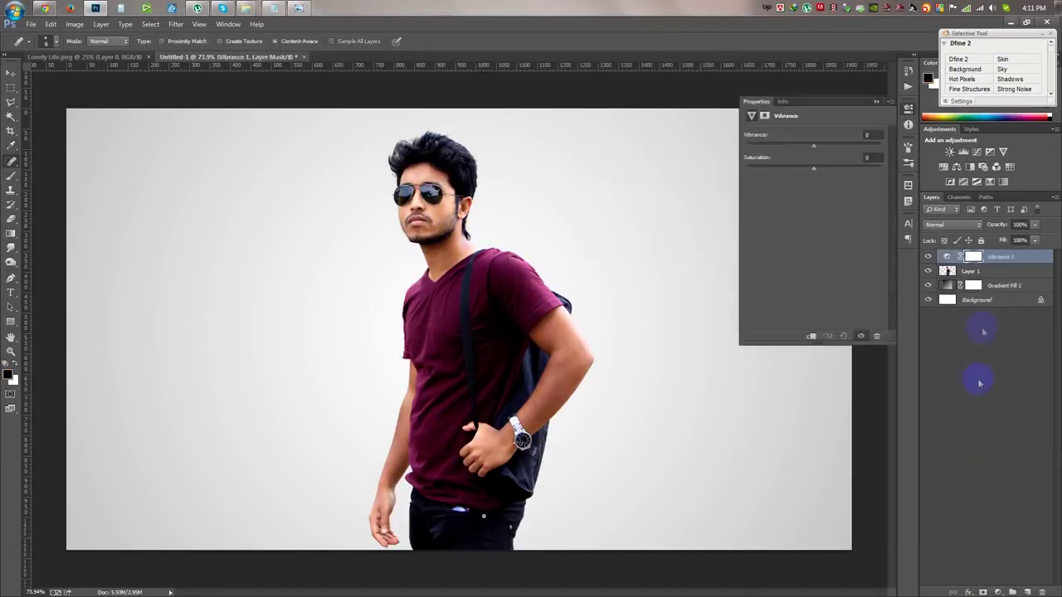
right_click(1010, 265)
click(908, 332)
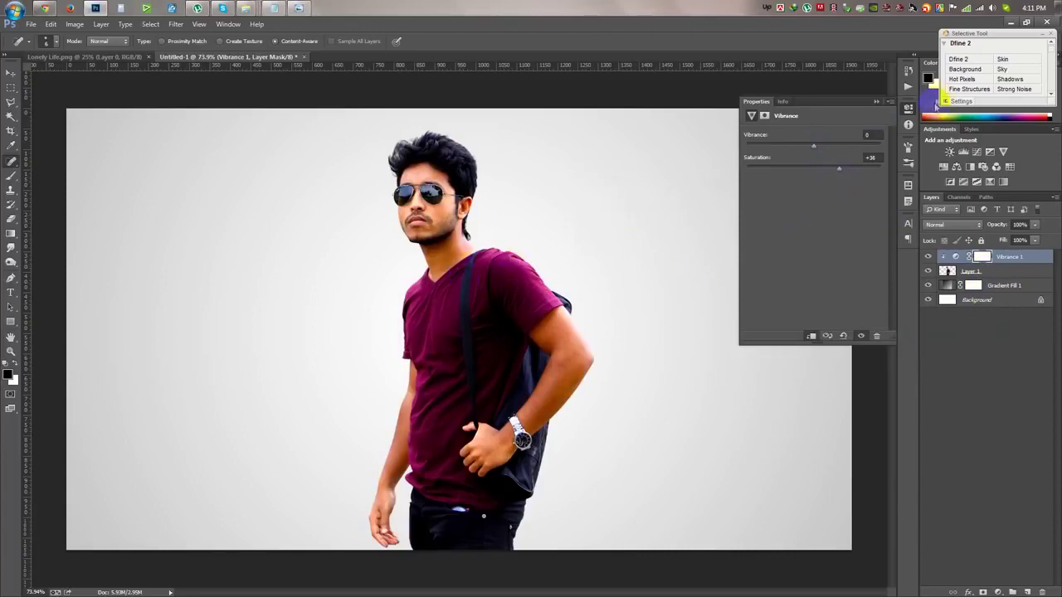
click(875, 103)
scroll(402, 199, up, 3)
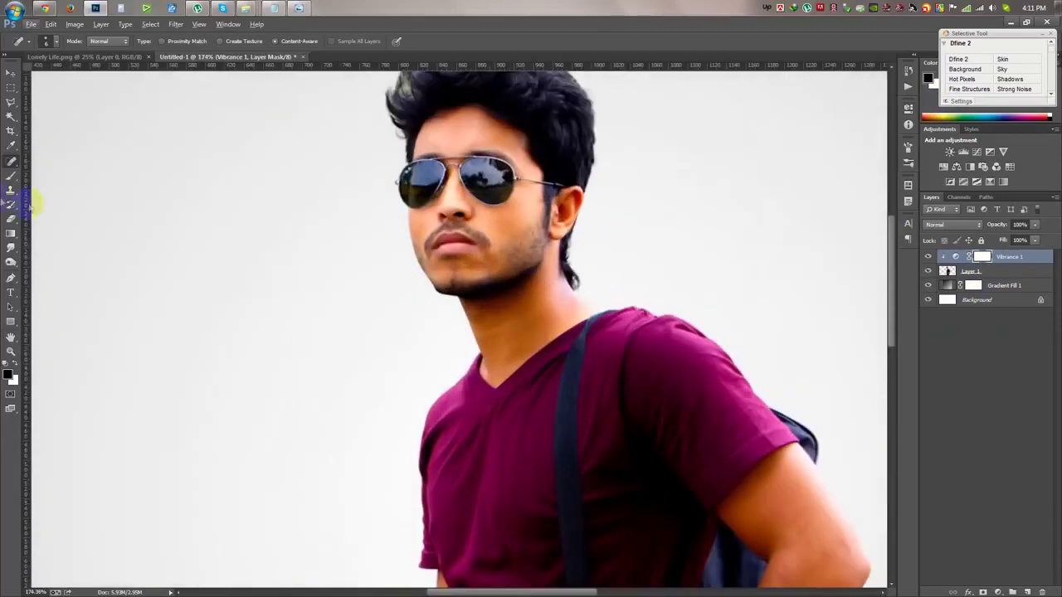
Paint the Vibrance mask black with a soft brush over the man's arm skin.
click(10, 176)
right_click(175, 206)
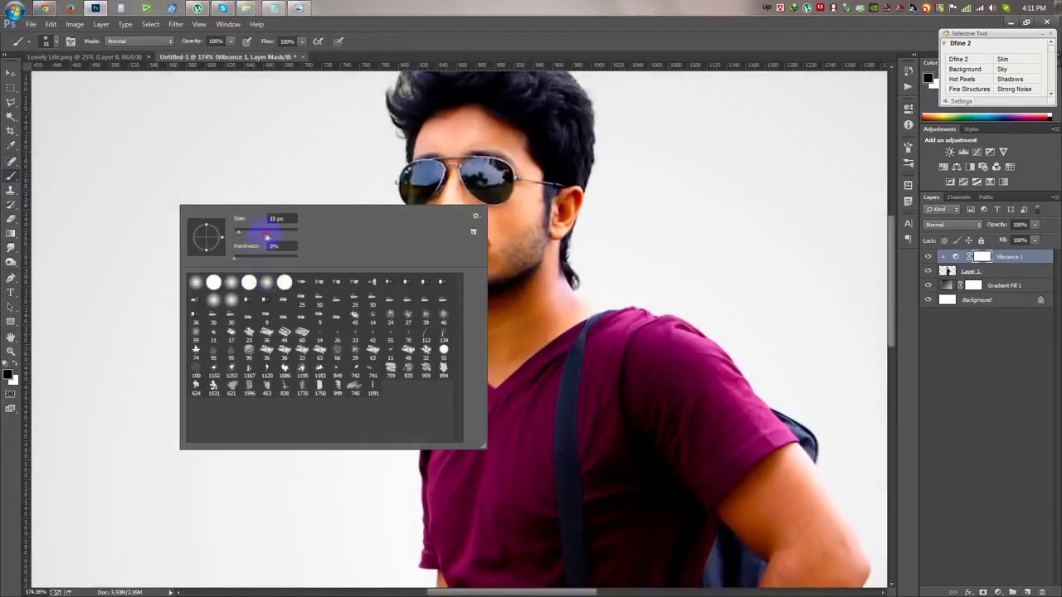
click(426, 177)
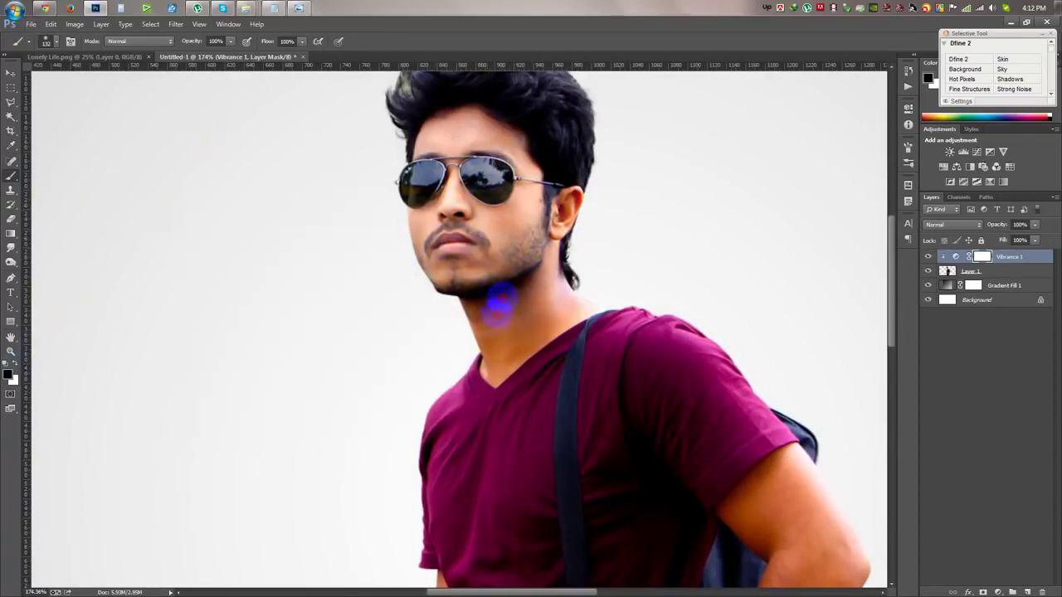
drag(663, 259, 451, 74)
click(561, 332)
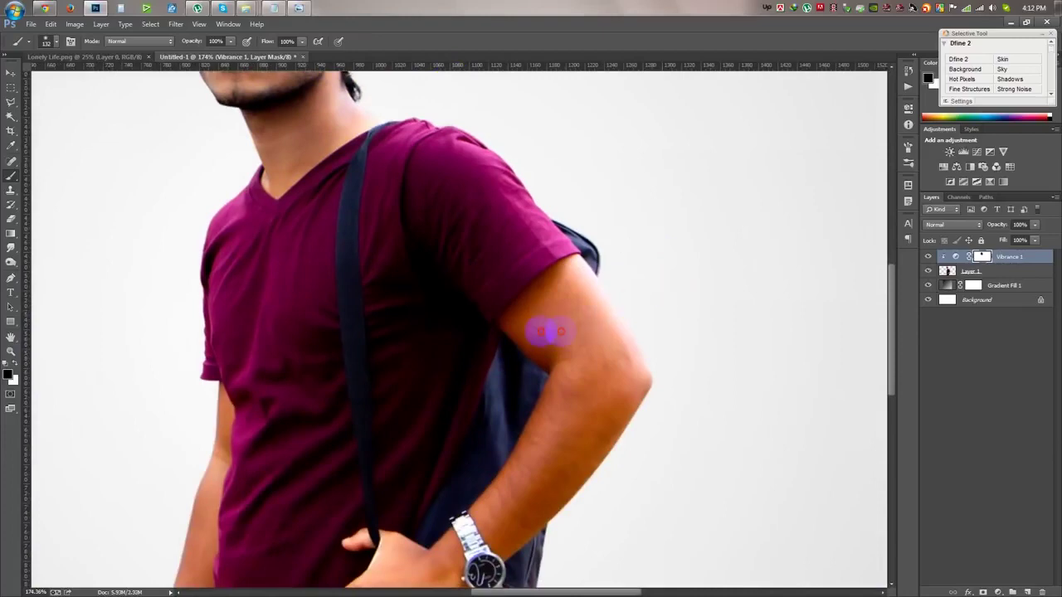
drag(576, 434, 599, 274)
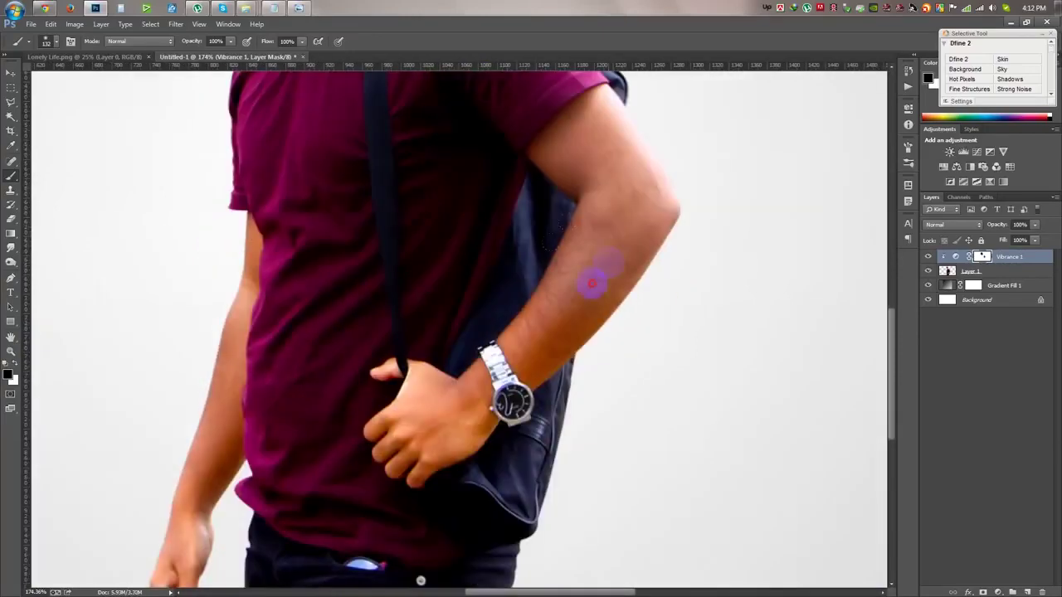
drag(427, 423, 535, 195)
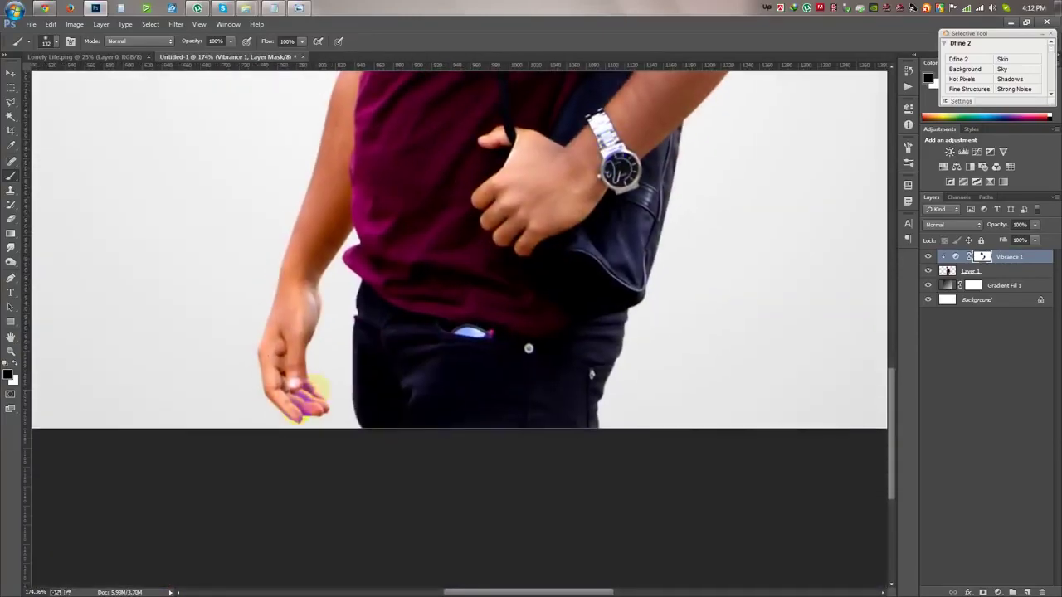
drag(313, 266, 331, 373)
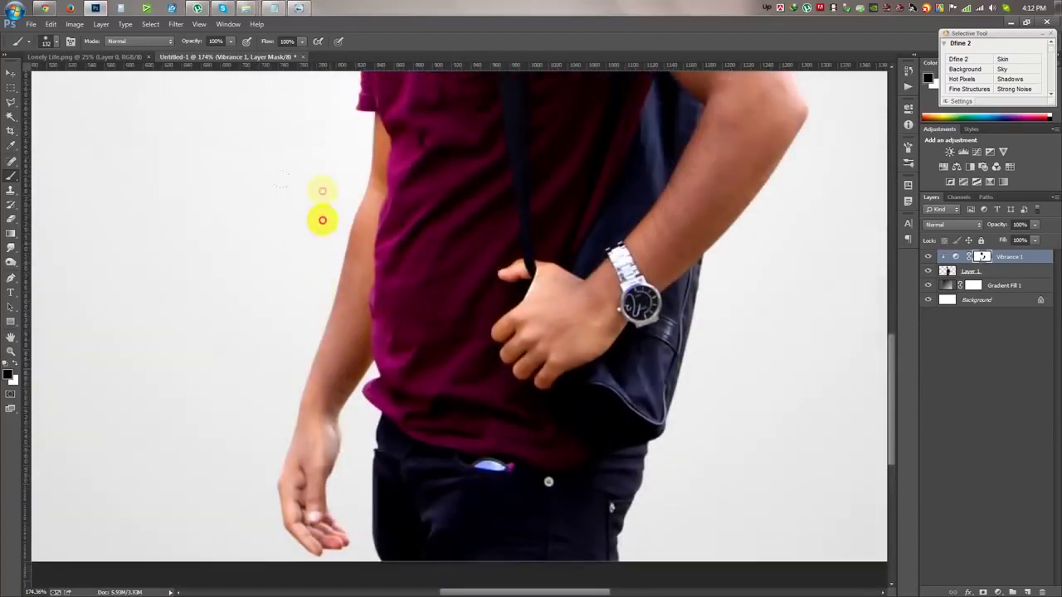
key(ctrl+0)
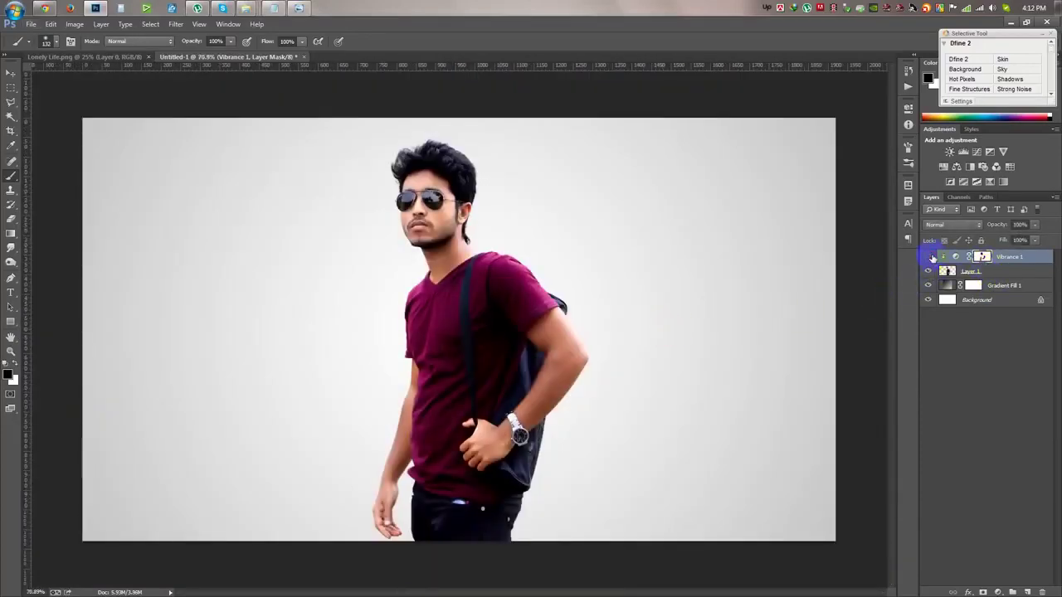
Group Vibrance 1 and Layer 1 into Group 1.
click(330, 259)
click(732, 288)
click(11, 73)
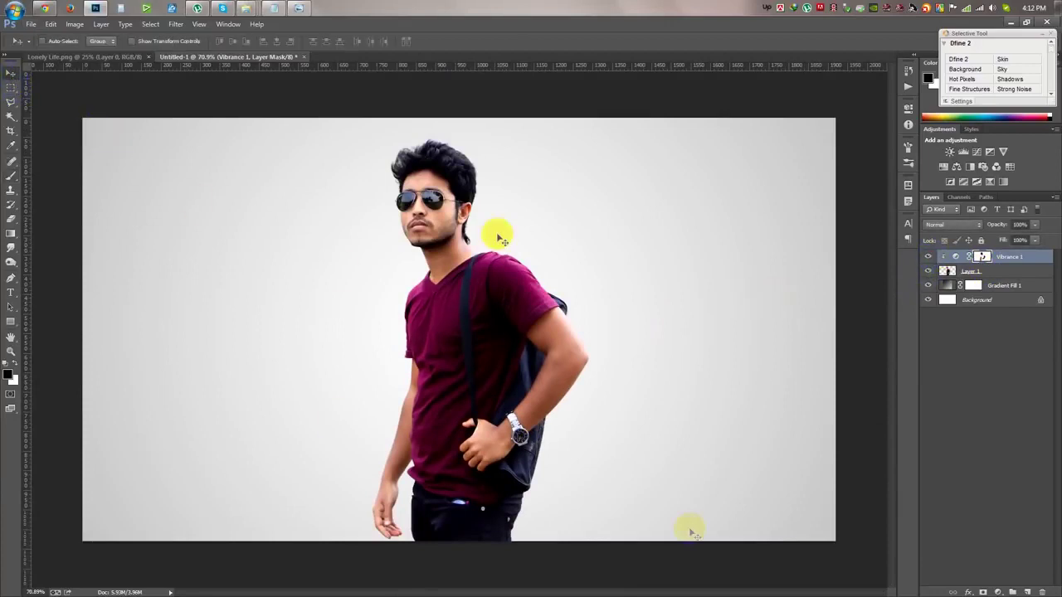
click(1004, 275)
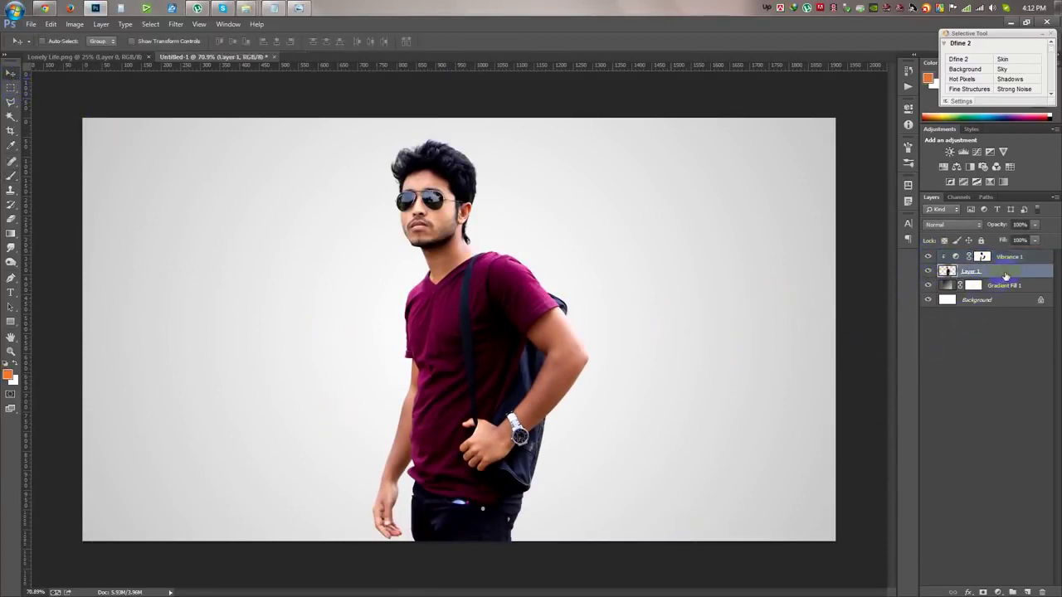
shift+click(1017, 259)
key(ctrl+g)
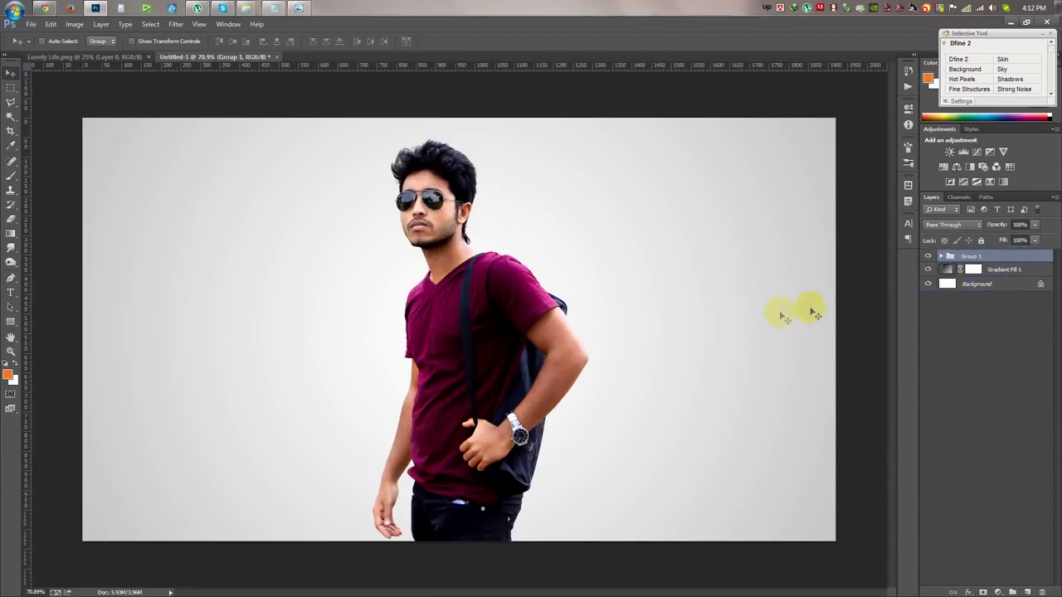
Erase the blue fringe along the hair's left edge on Layer 1 with a 68% opacity eraser.
drag(398, 140, 479, 396)
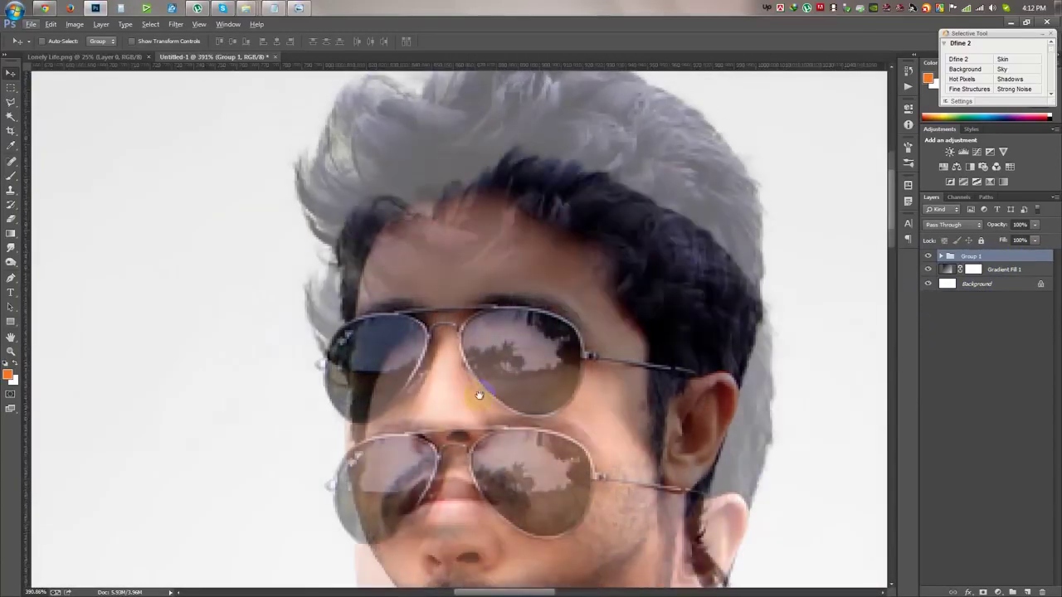
scroll(479, 396, up, 3)
click(940, 257)
click(987, 284)
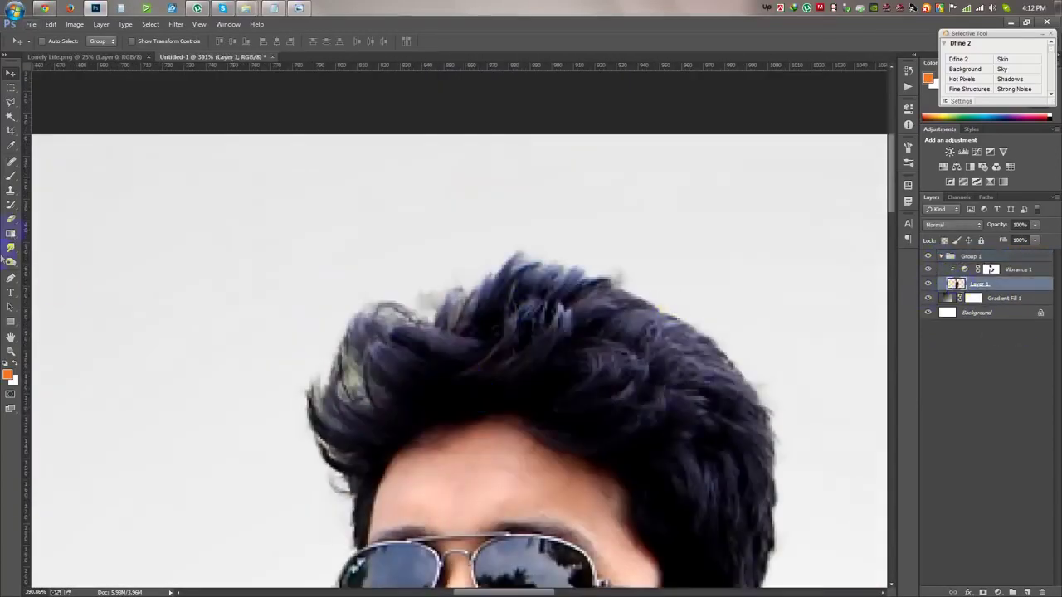
click(11, 219)
right_click(471, 268)
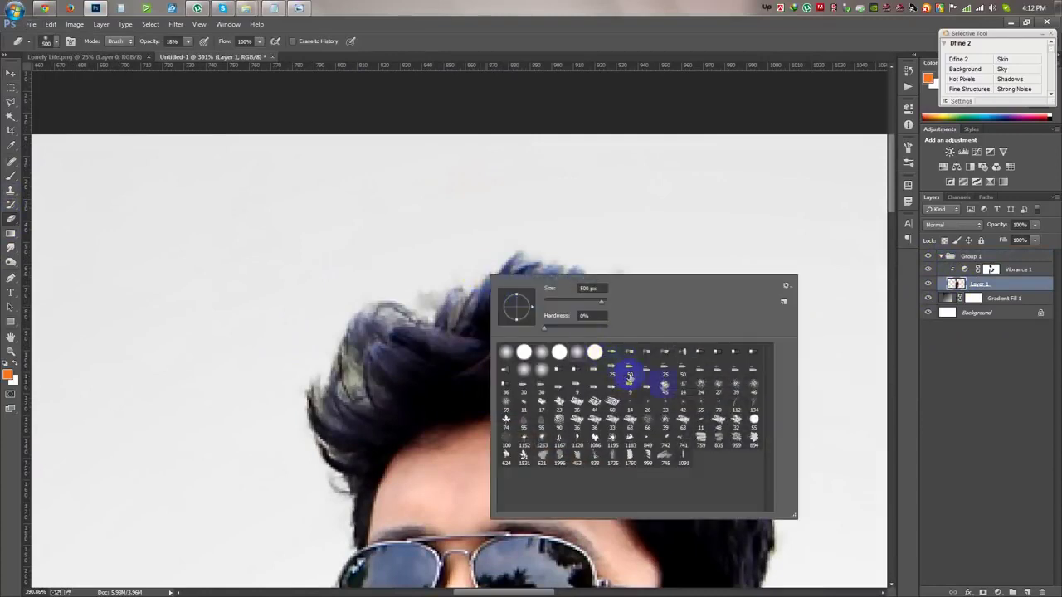
click(419, 278)
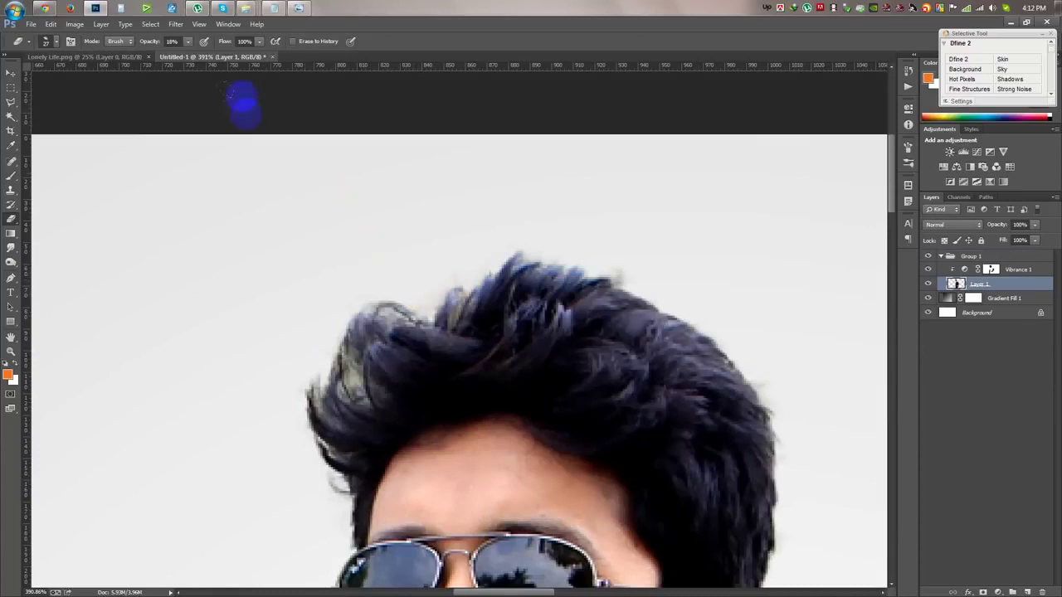
click(324, 363)
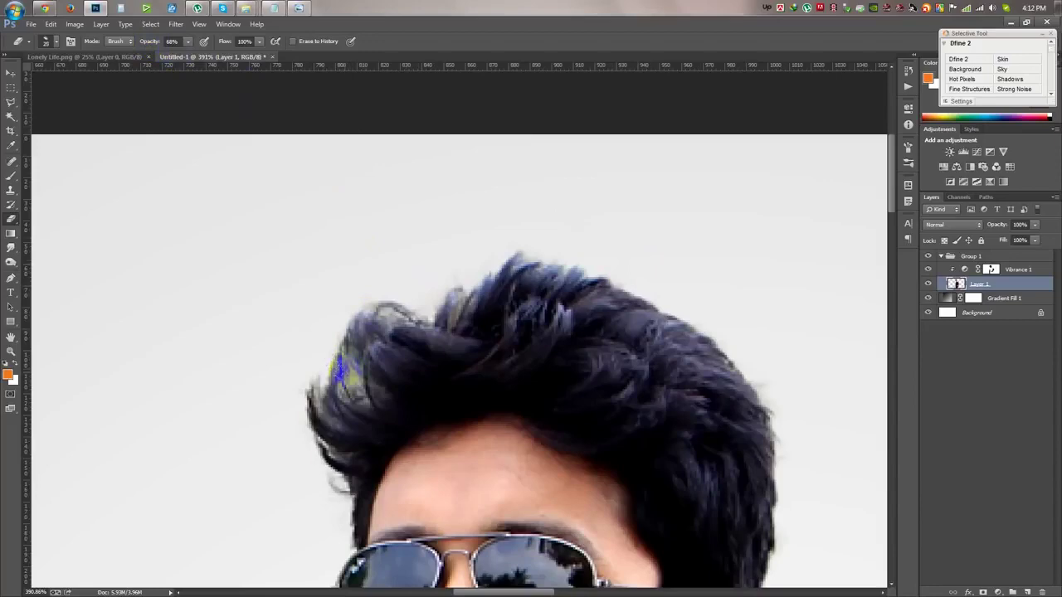
drag(340, 341, 359, 304)
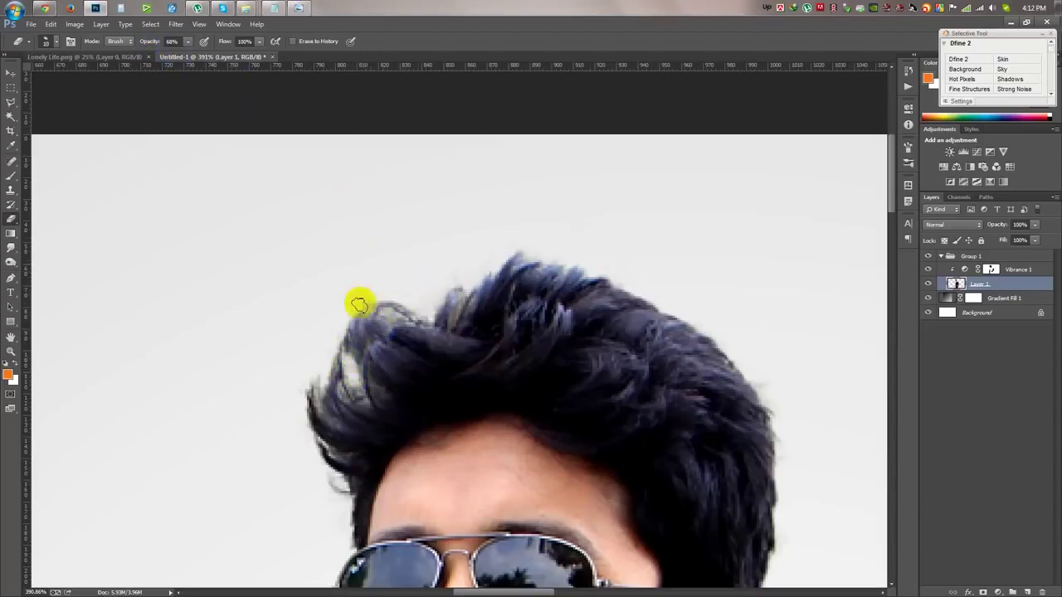
scroll(502, 329, down, 2)
scroll(516, 339, down, 5)
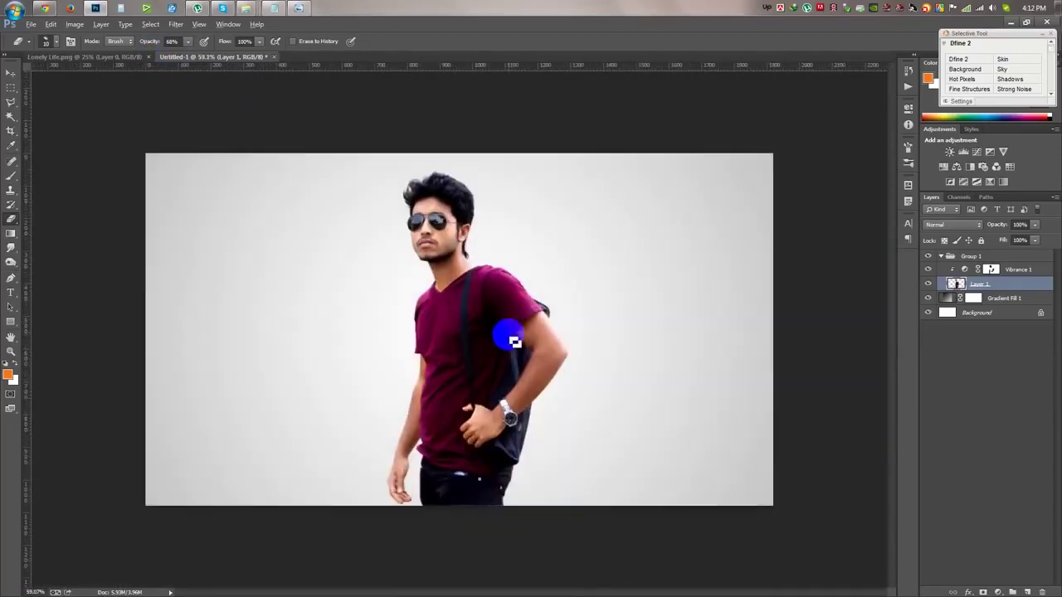
key(ctrl+shift+s)
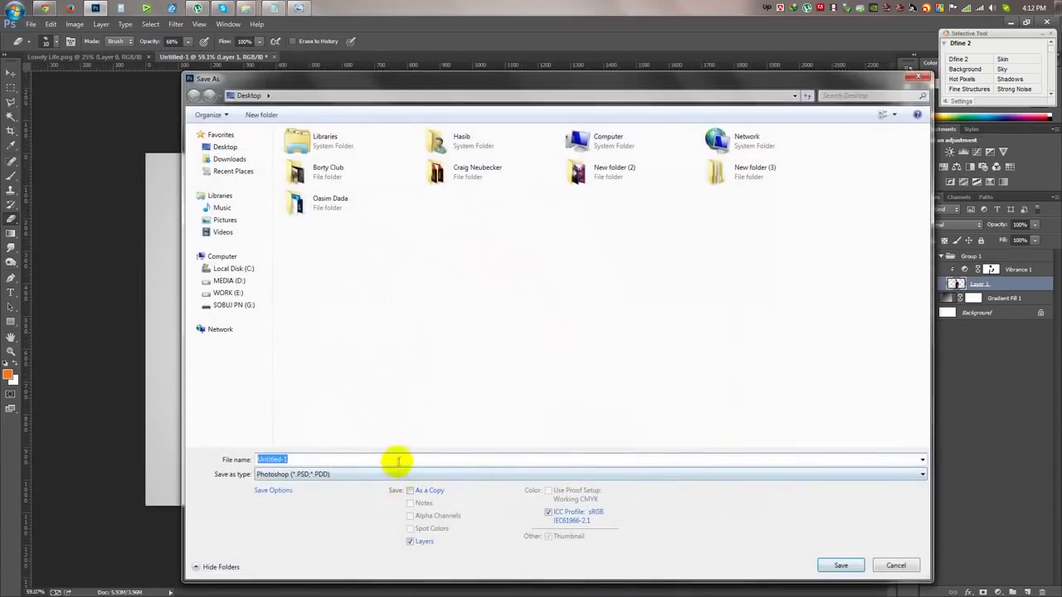
Save the document in Photoshop format as PSD.psd.
text(D)
click(840, 565)
click(11, 73)
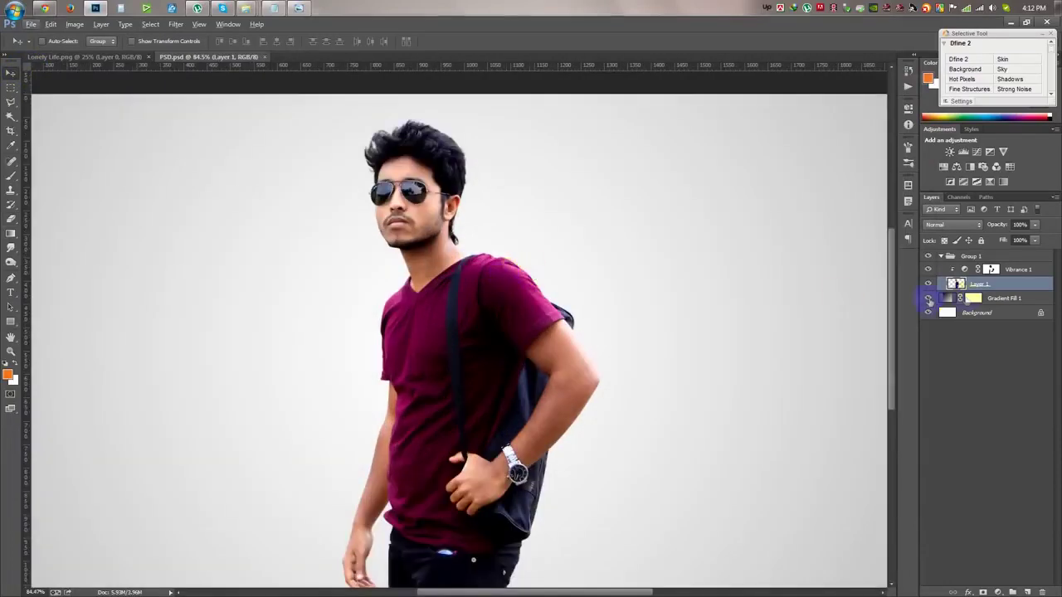
Collapse Group 1, rename it MAn, and add a new Layer 2 above Gradient Fill 1.
click(996, 297)
click(938, 255)
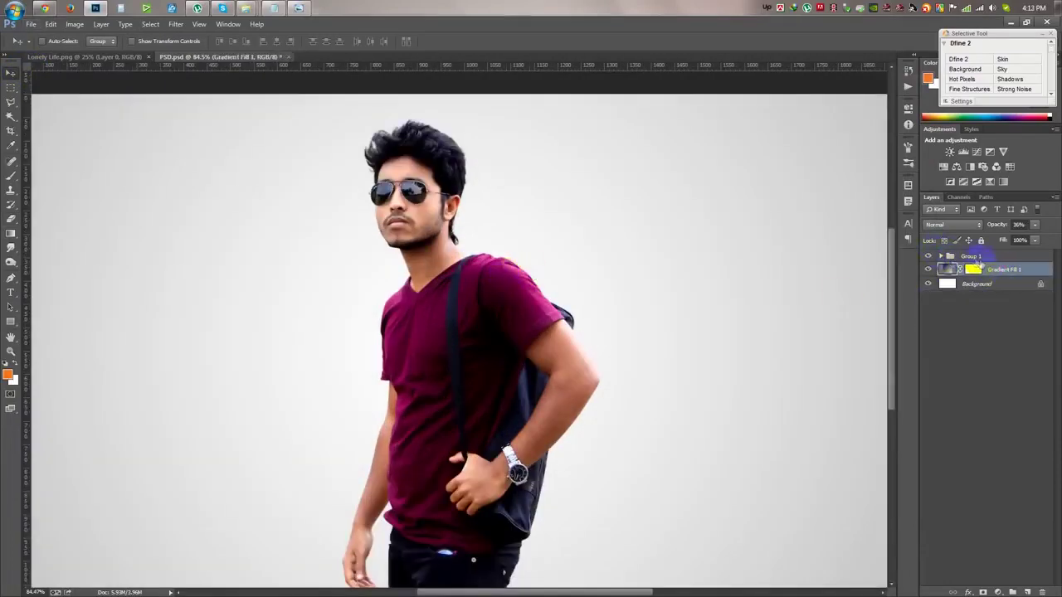
click(977, 257)
text(MAn)
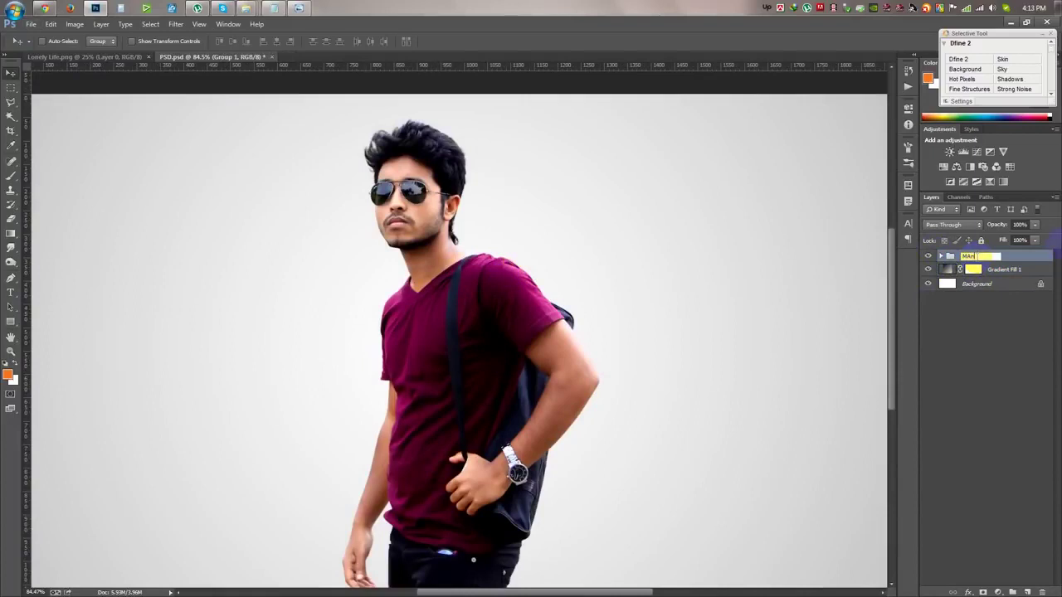
click(1014, 272)
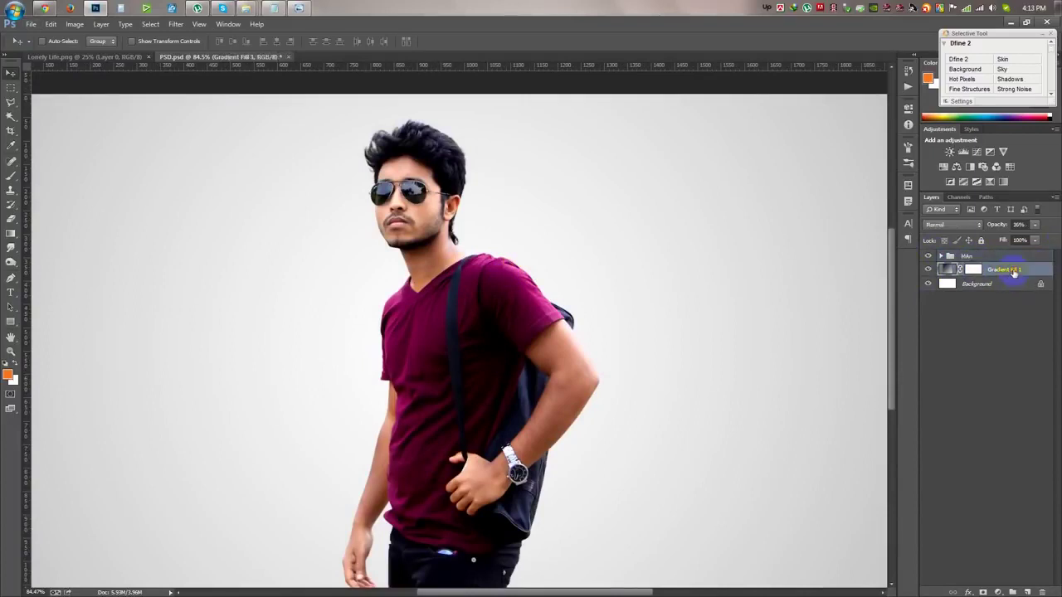
click(1027, 592)
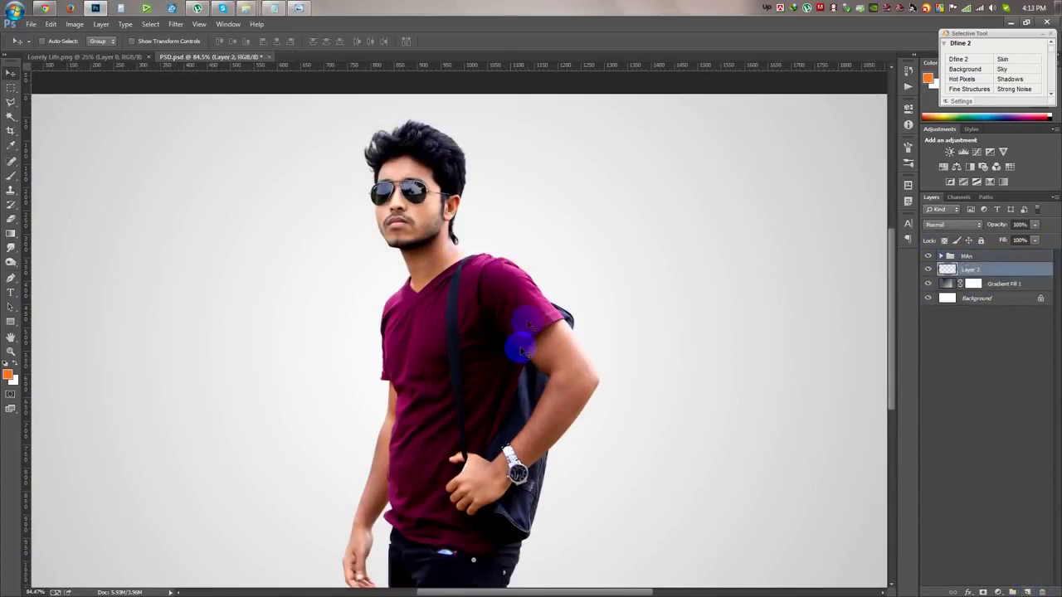
Test a splatter brush stamp, undo it, and switch to a different ~1183 px splatter preset.
click(13, 176)
right_click(274, 198)
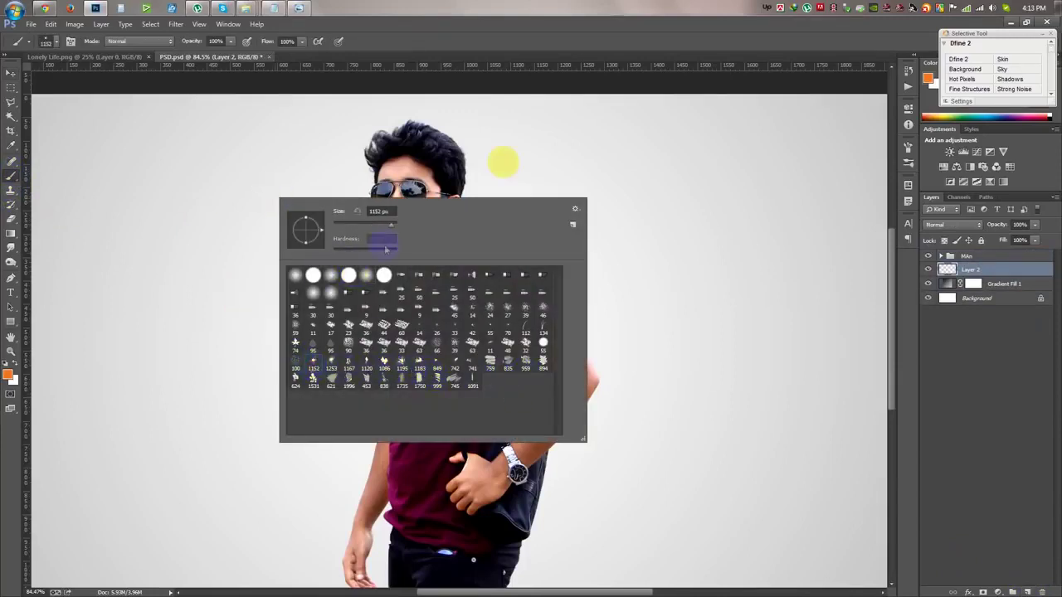
click(600, 83)
click(491, 303)
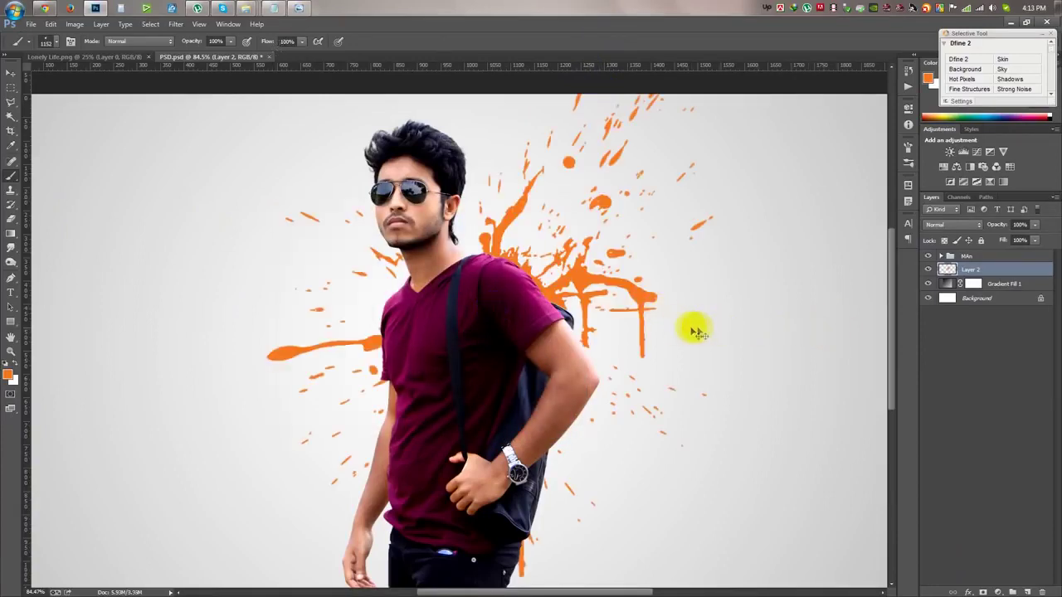
key(ctrl+z)
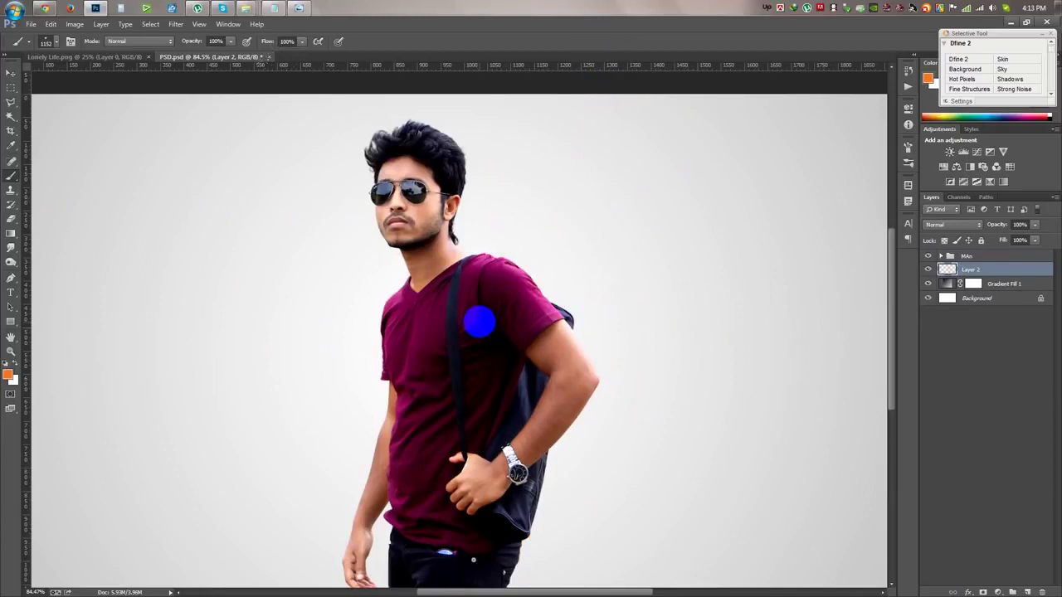
right_click(479, 399)
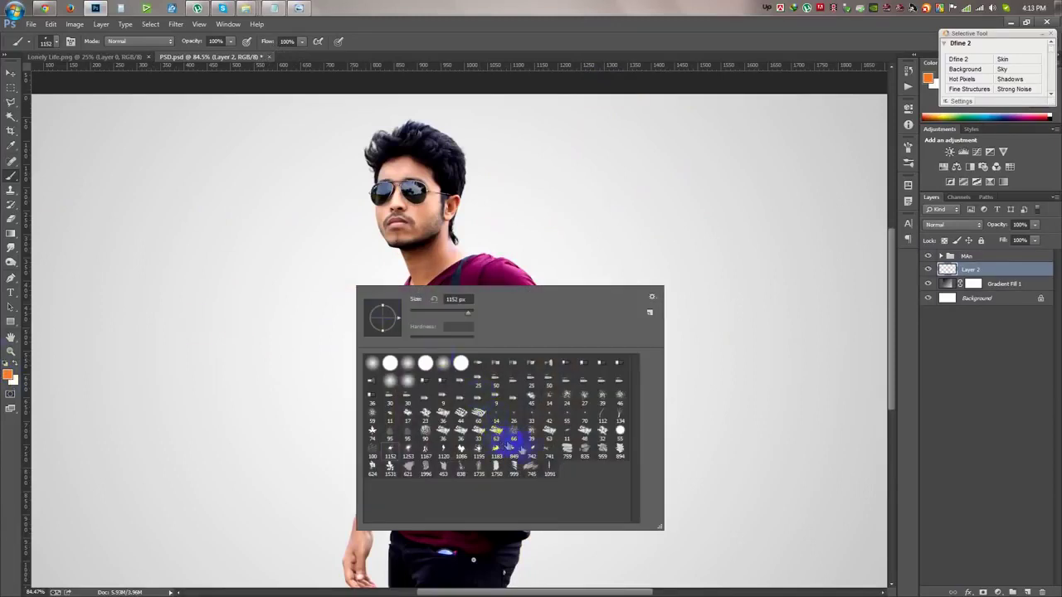
click(431, 448)
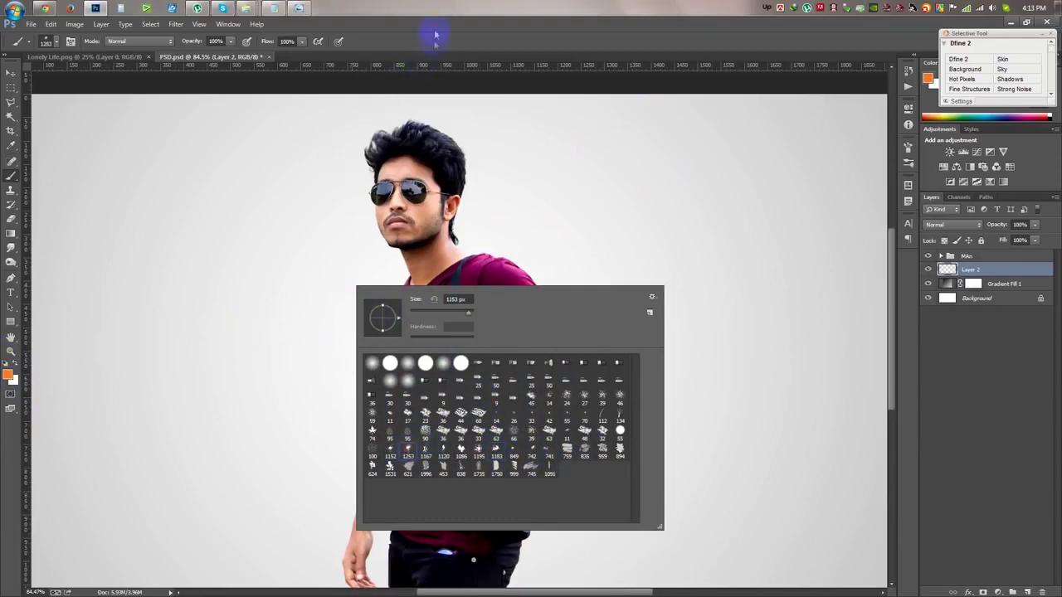
key(Return)
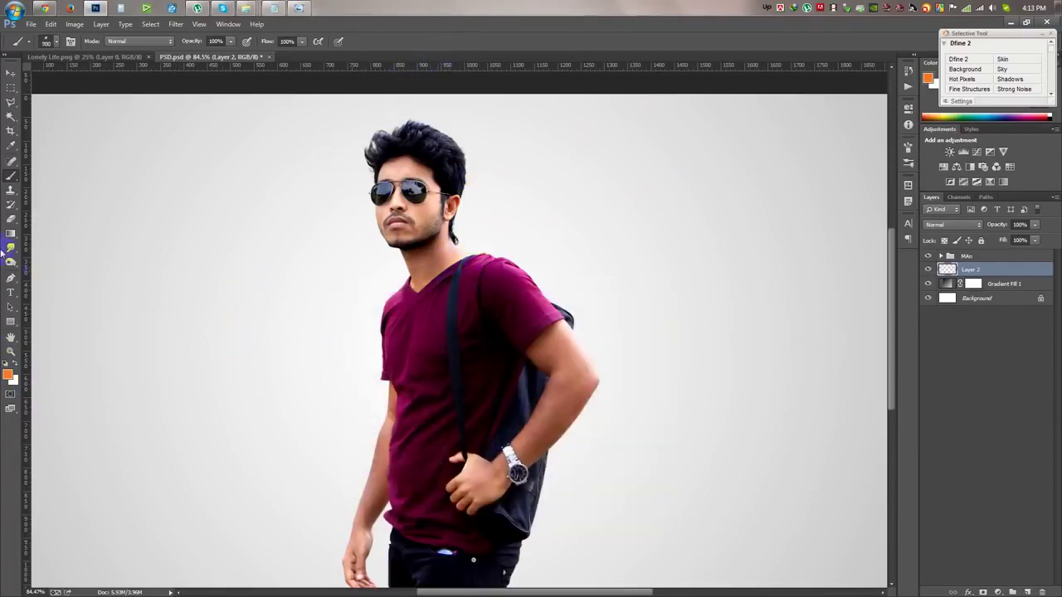
Sample a pink and paint dispersal specks rising from the shoulder beside the head.
click(12, 148)
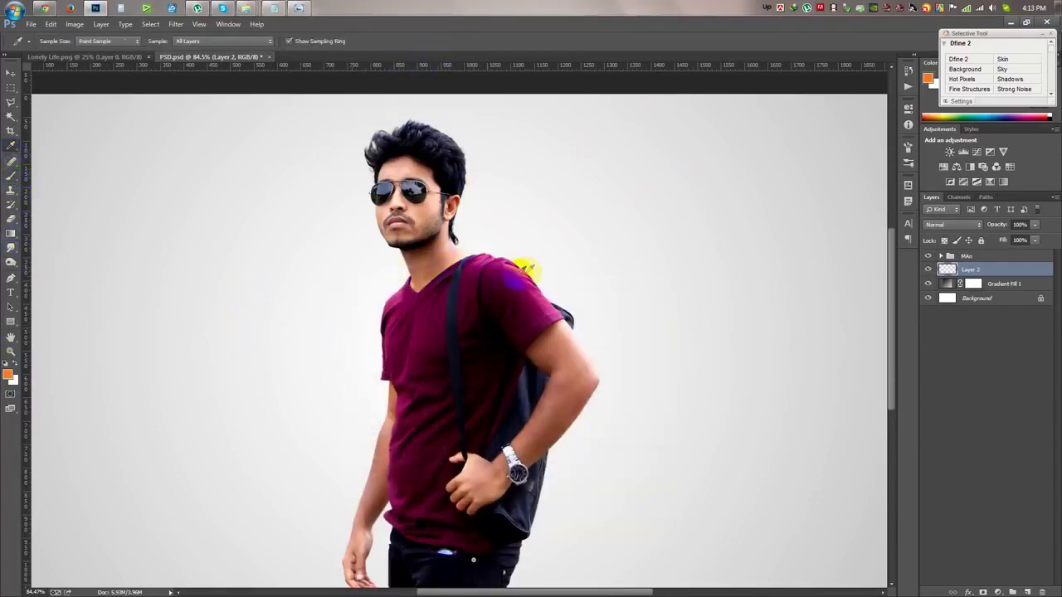
click(526, 266)
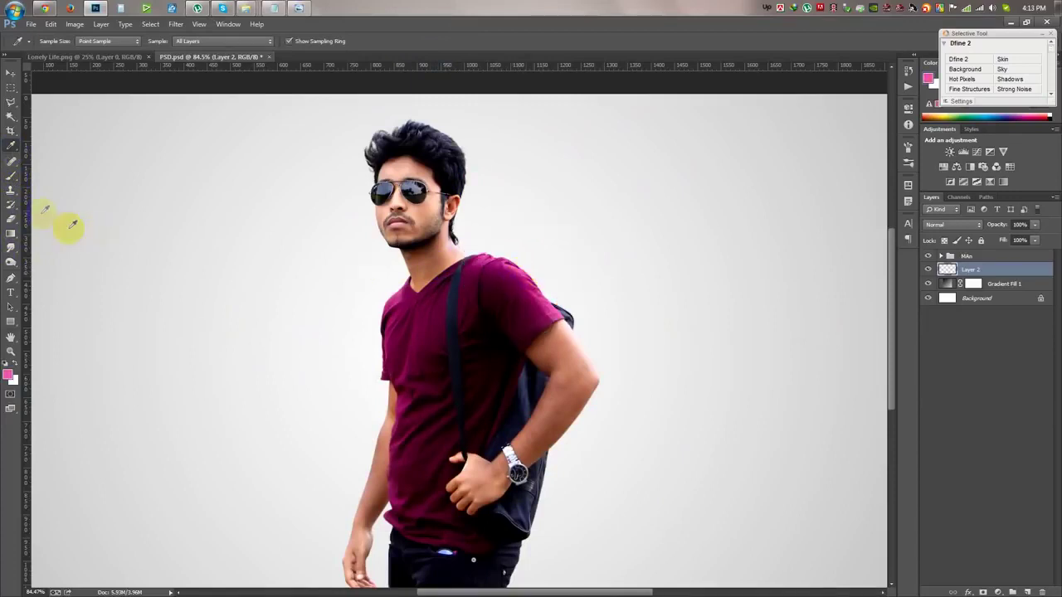
click(11, 176)
drag(495, 307, 622, 234)
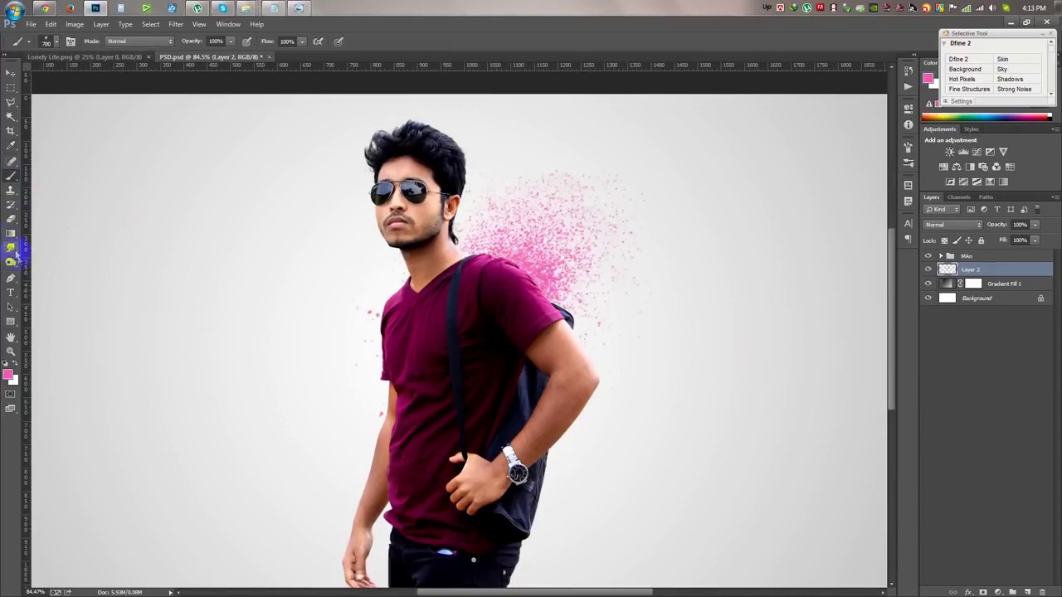
Sample the shirt's maroon and paint splatter with drips left of the shirt.
click(11, 146)
click(390, 340)
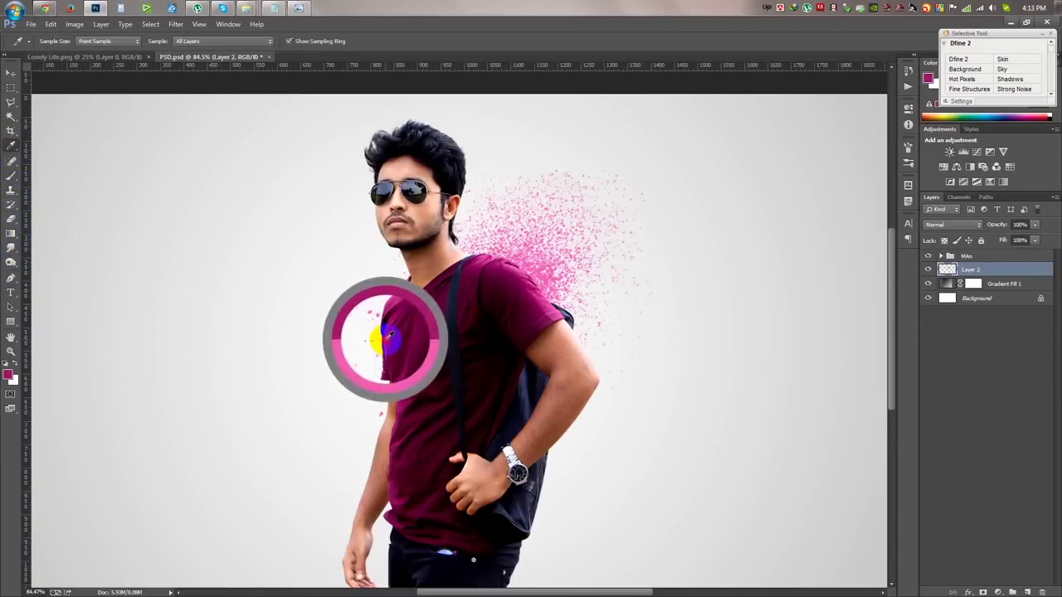
click(11, 178)
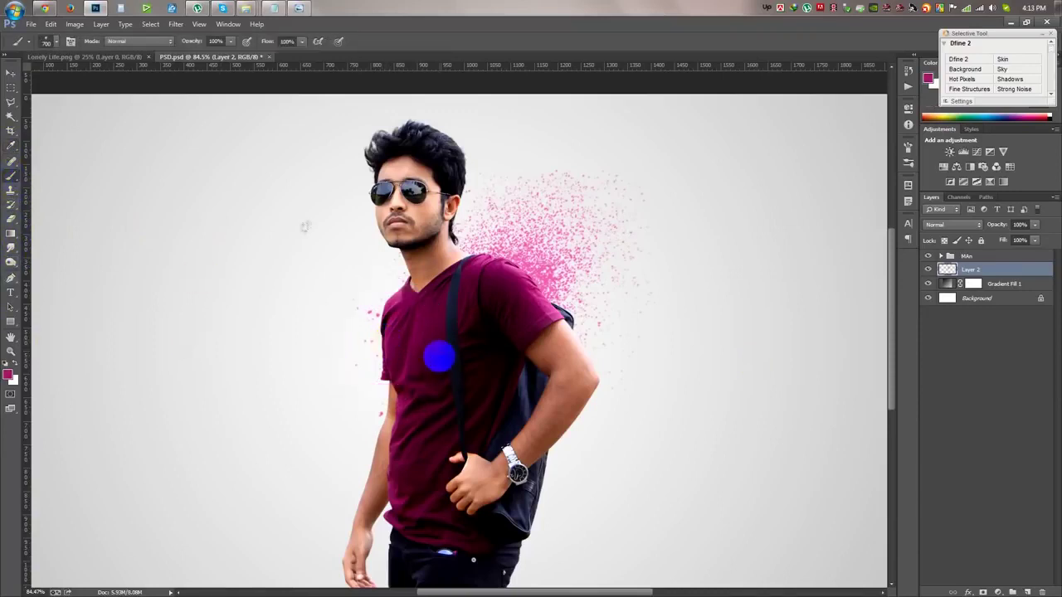
drag(323, 263, 352, 431)
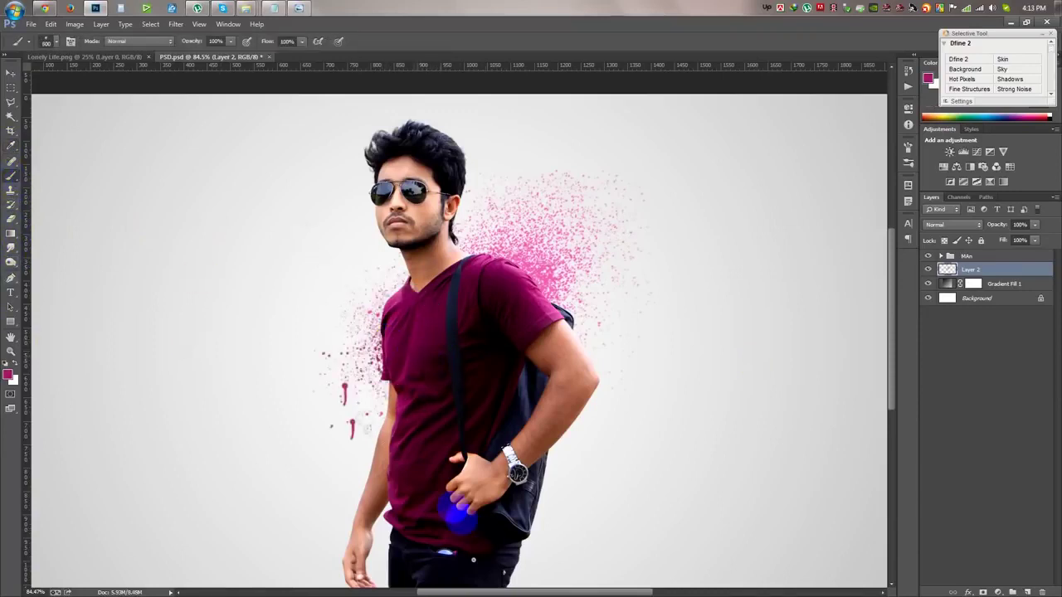
scroll(452, 510, down, 2)
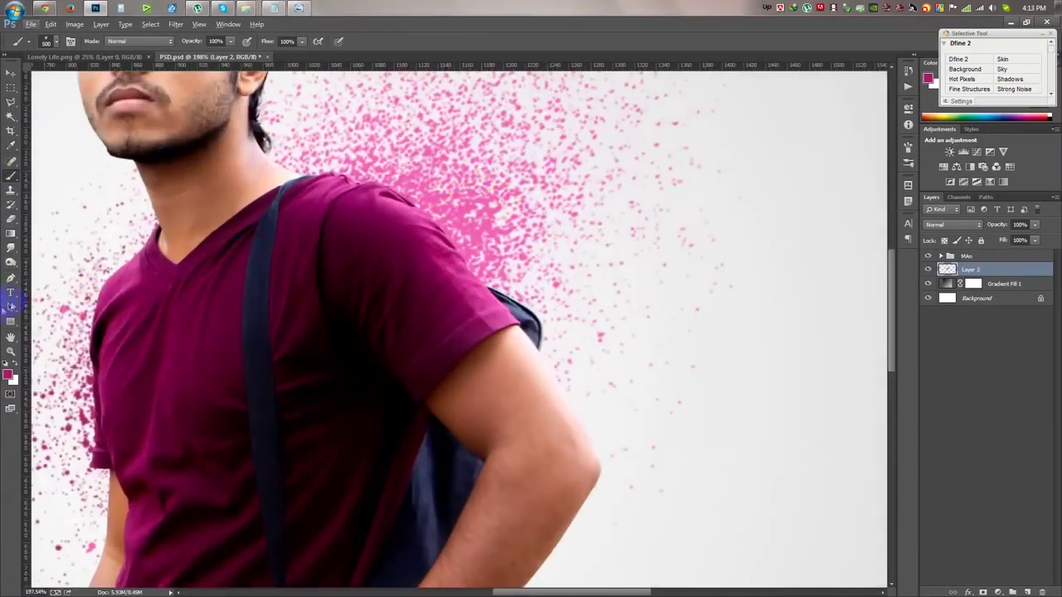
Sample the maroon shirt colour and stamp dark speckles over the pink splatter above the shoulder.
key(i)
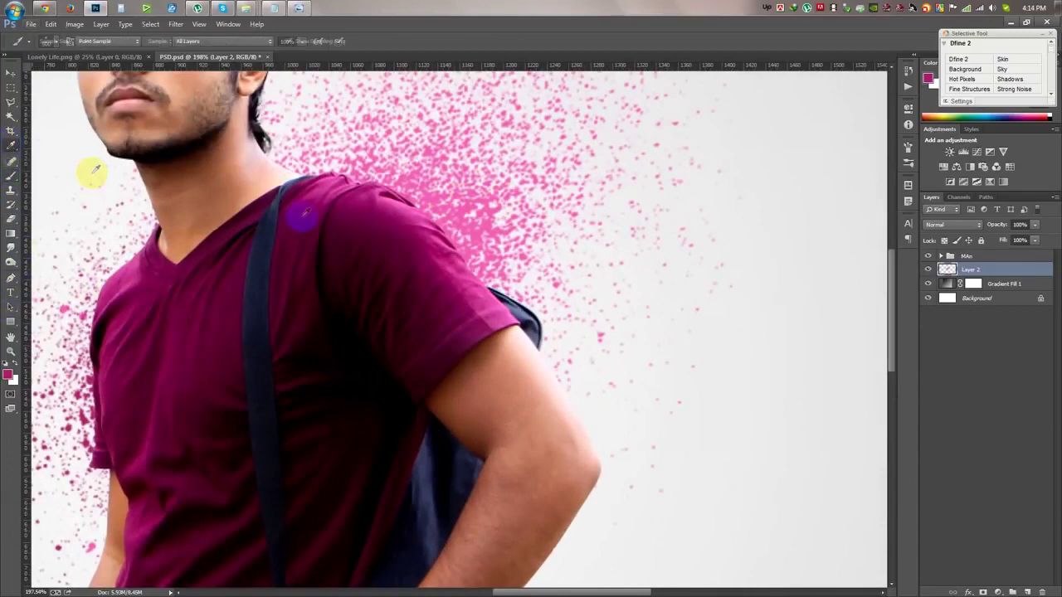
click(360, 208)
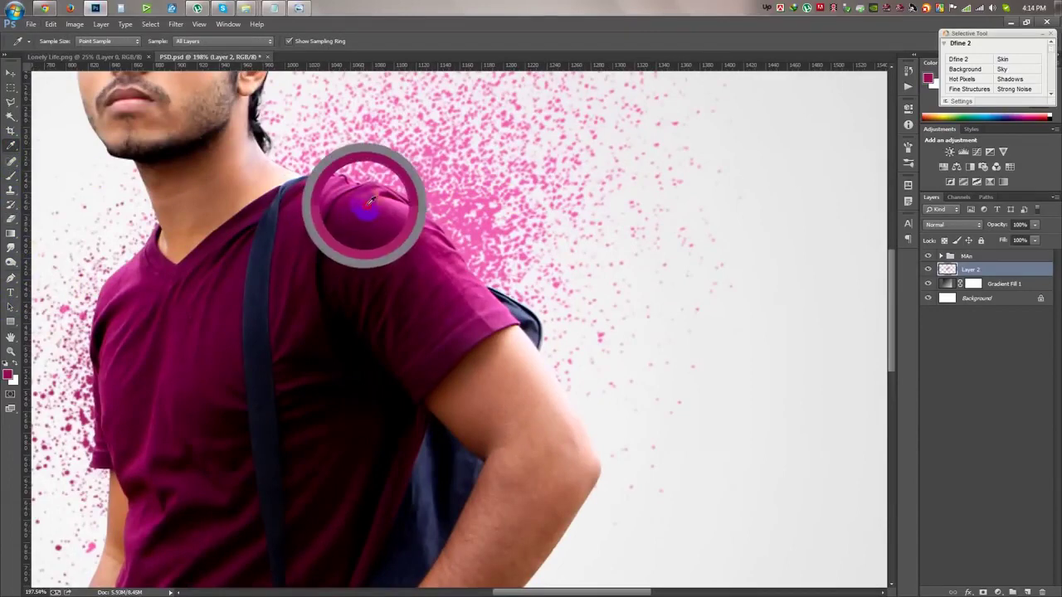
click(9, 178)
right_click(355, 312)
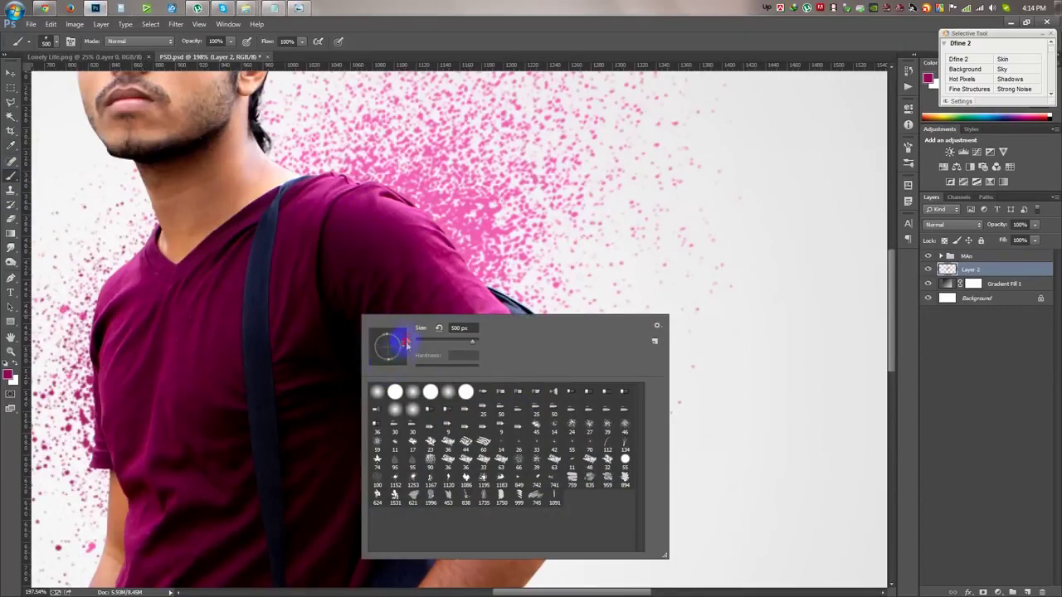
click(464, 46)
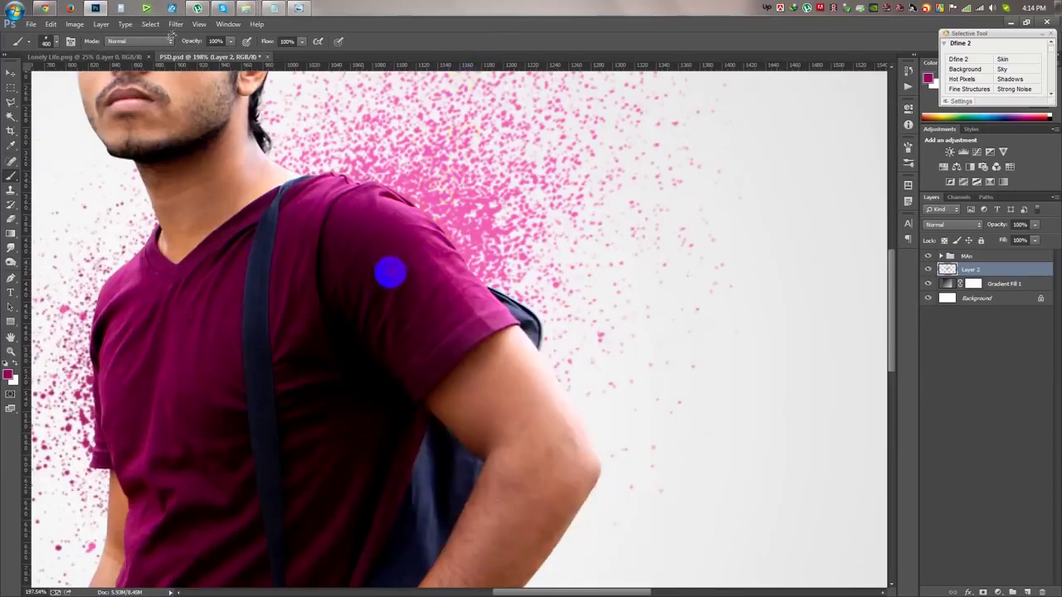
click(391, 269)
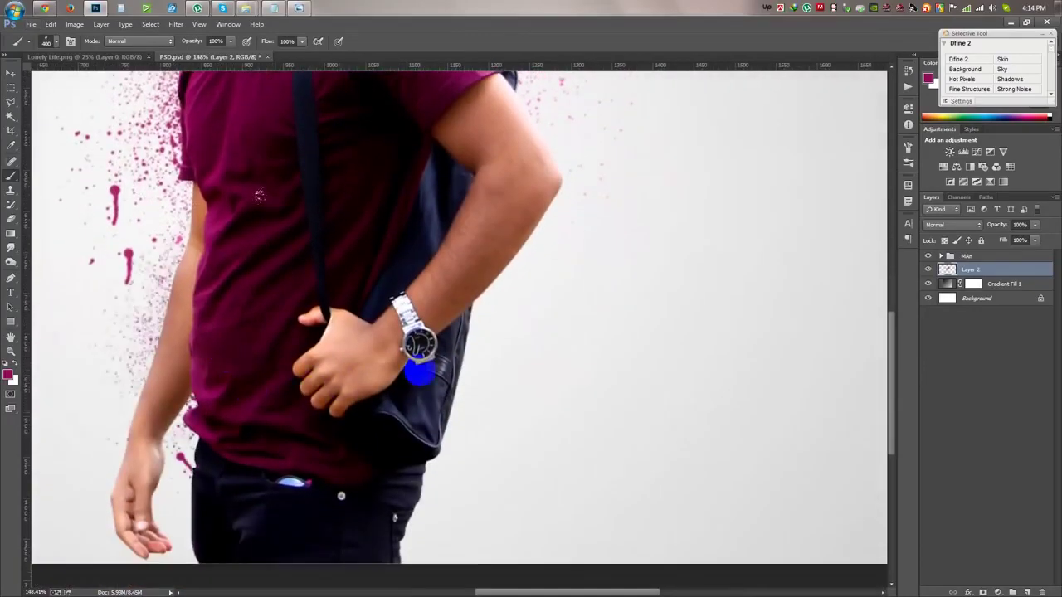
Set the brush to 349 px, stamp a splatter left of the shirt, then undo it.
right_click(275, 332)
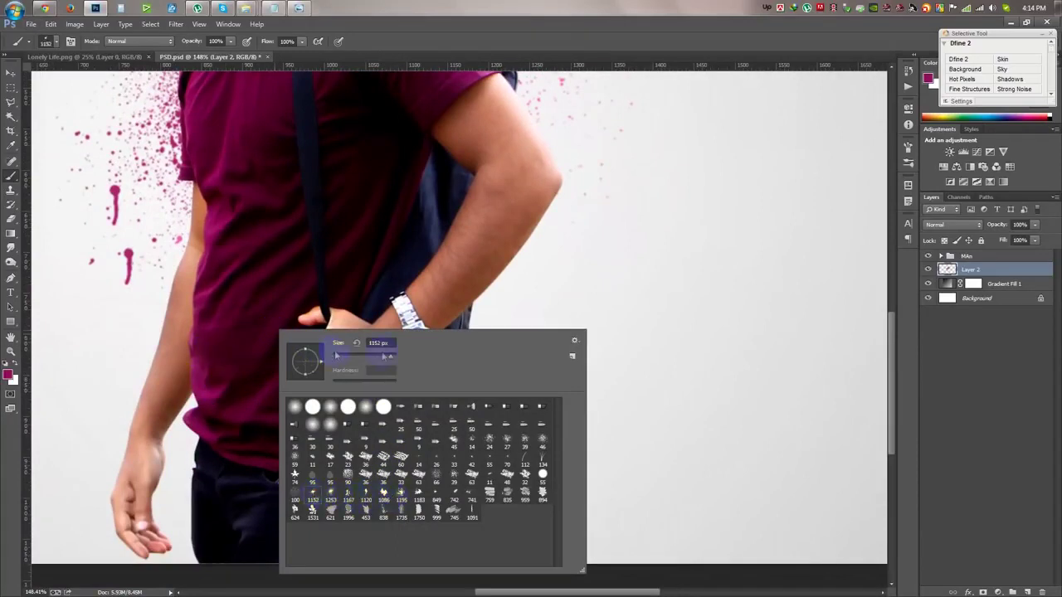
key(Return)
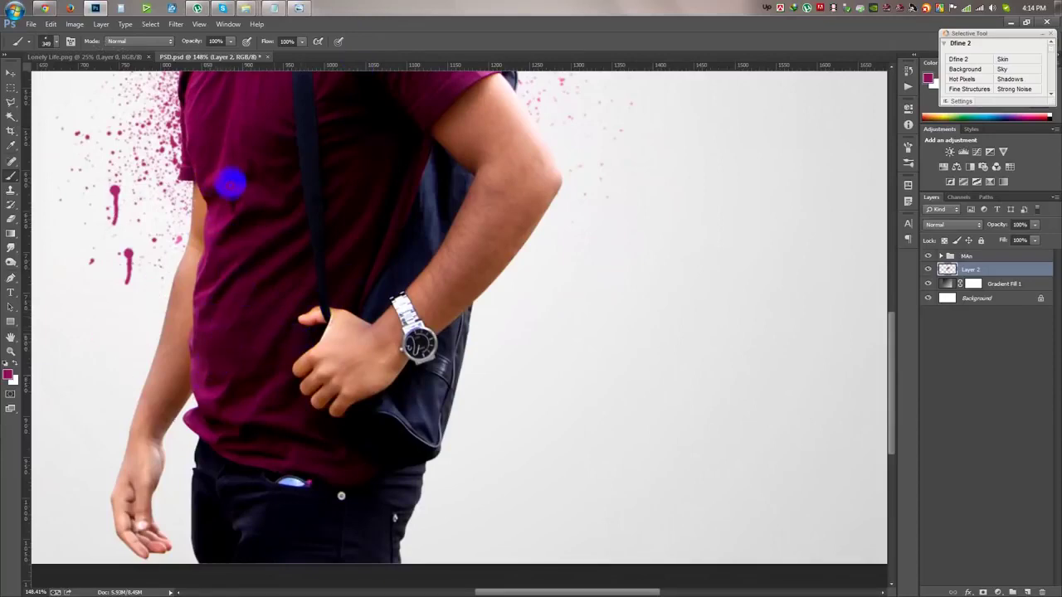
scroll(273, 256, up, 1)
scroll(268, 257, up, 5)
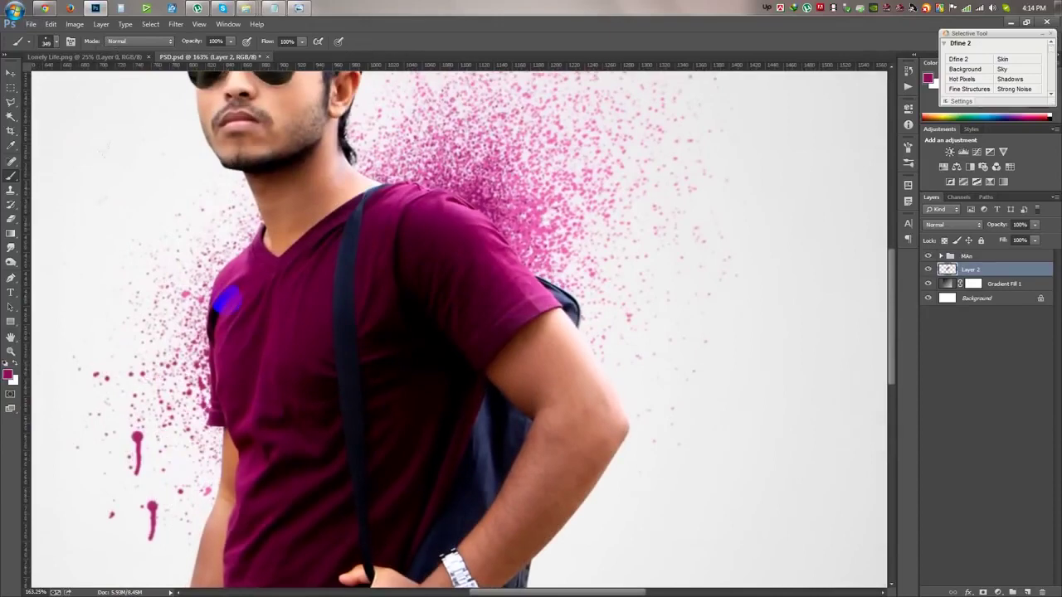
click(249, 297)
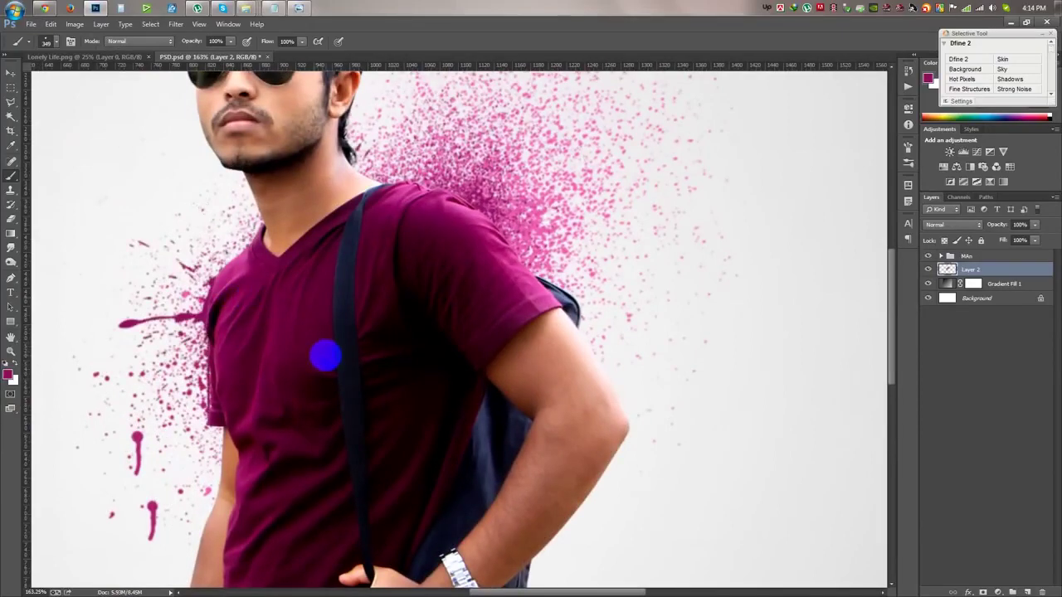
key(ctrl+z)
Sample the colour at the shoulder and return to the brush.
click(11, 147)
click(219, 279)
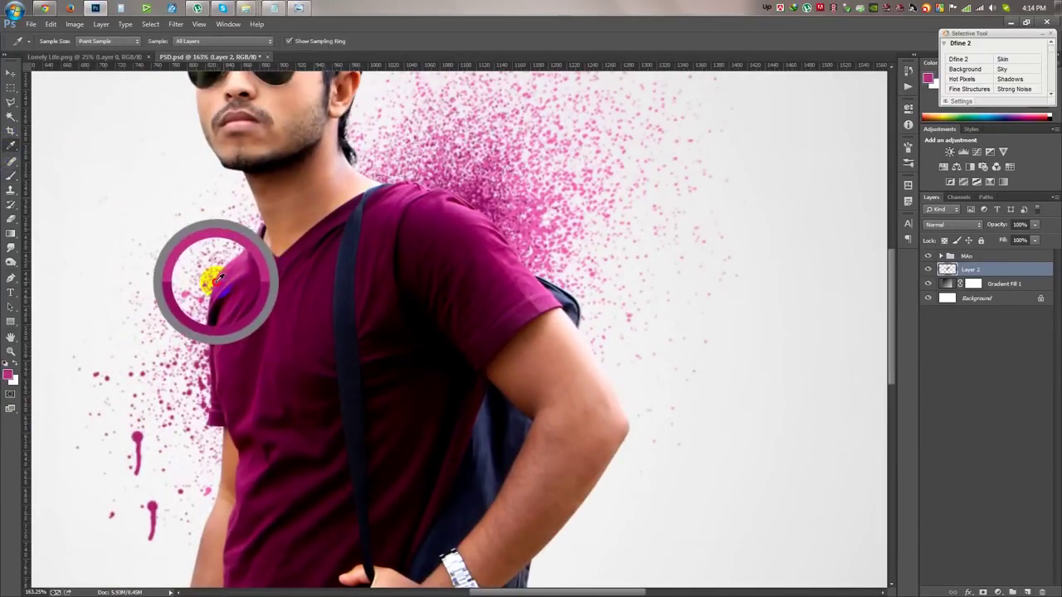
click(12, 176)
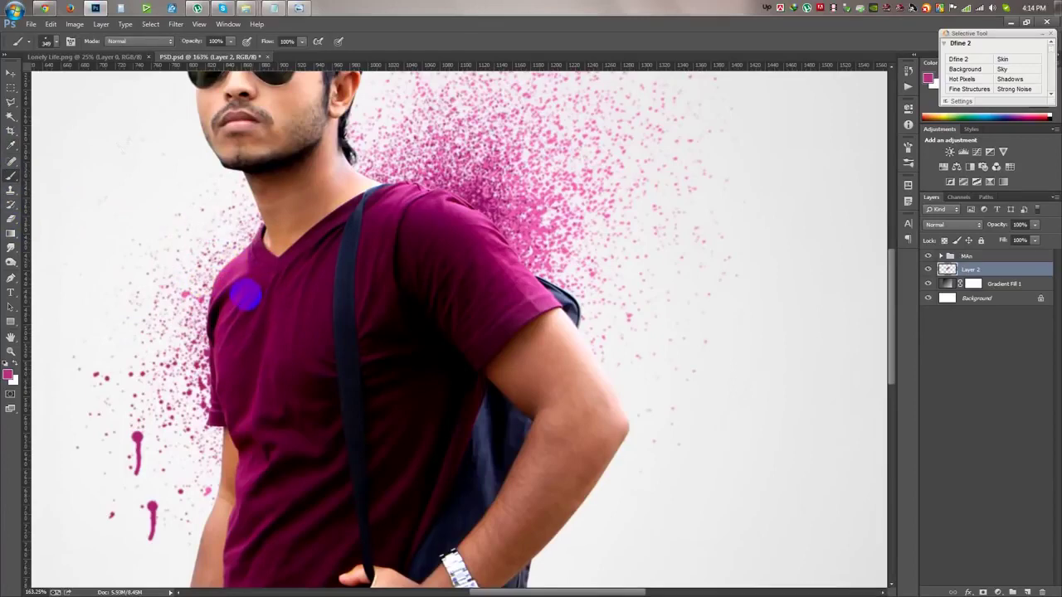
scroll(337, 403, down, 3)
scroll(457, 388, up, 2)
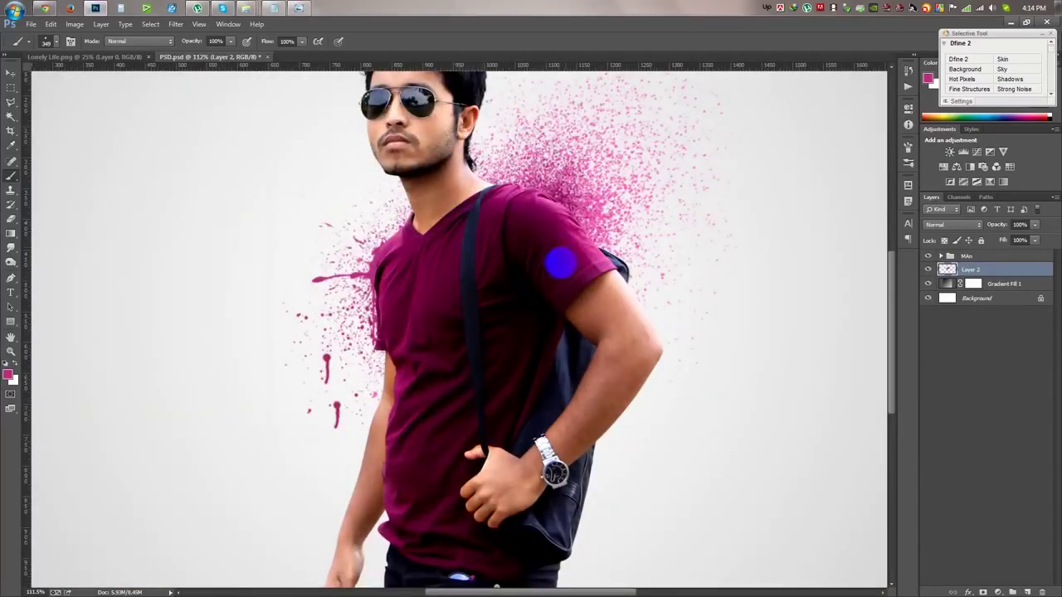
scroll(398, 355, down, 2)
Sample the dark jeans colour and add an empty Layer 3 above Layer 2.
click(12, 145)
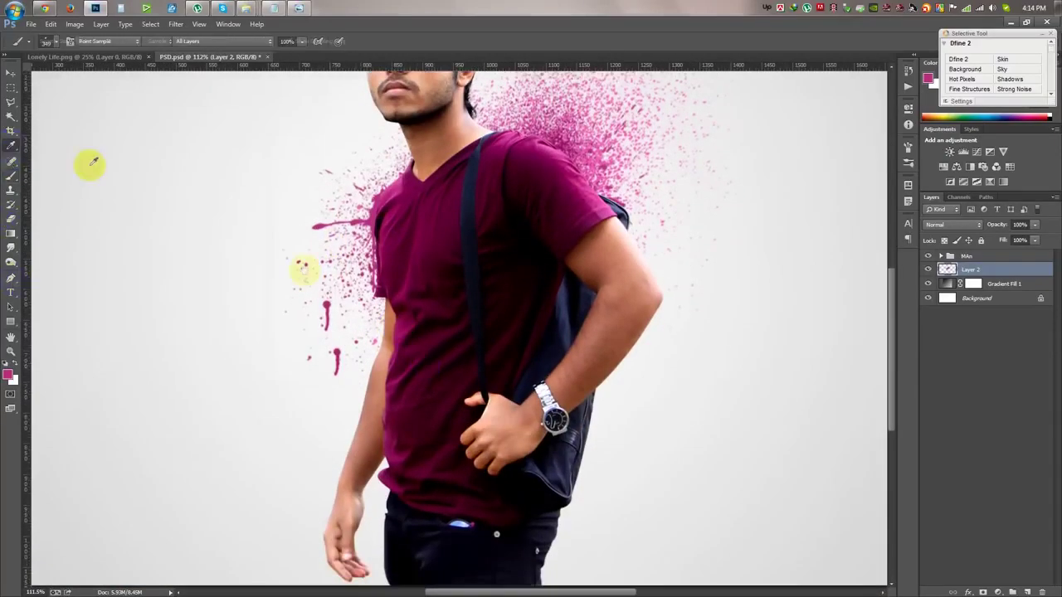
scroll(93, 161, down, 2)
drag(368, 502, 403, 474)
click(1027, 592)
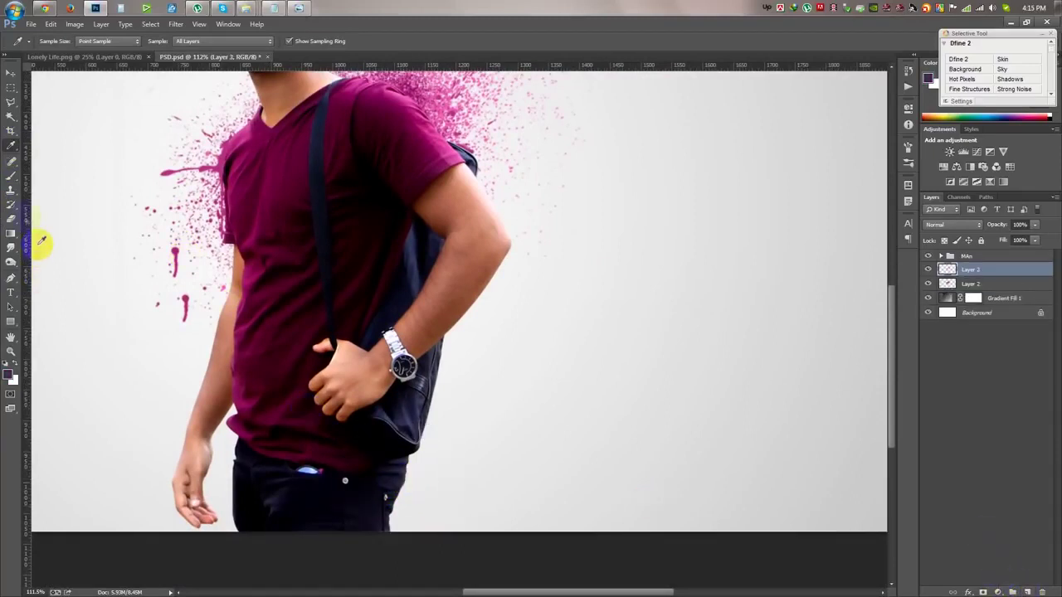
Stamp dark splatters beside and left of the jeans and near the shoulder edge.
click(10, 176)
click(362, 498)
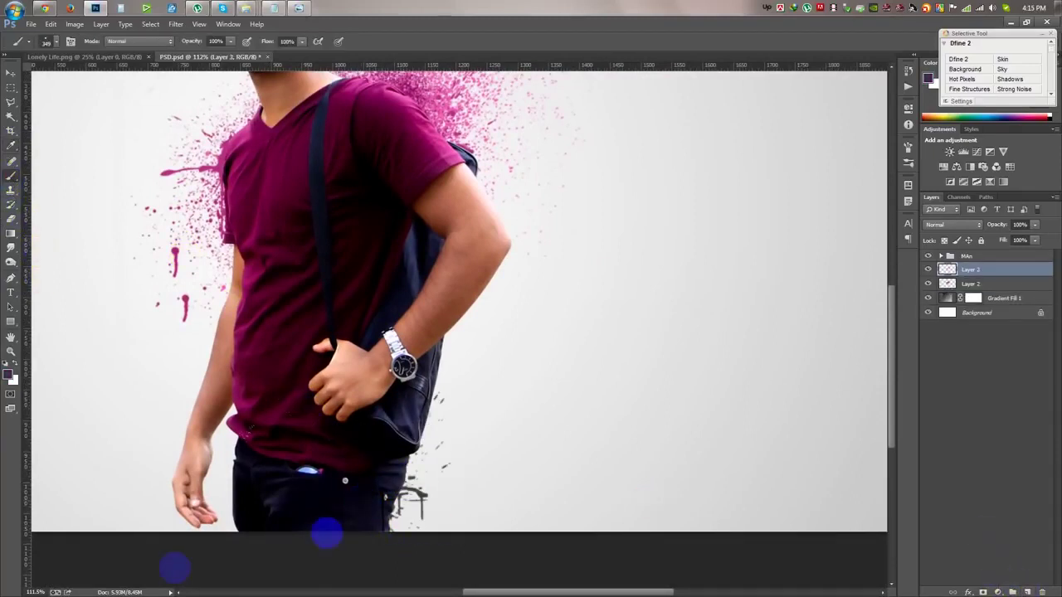
click(261, 488)
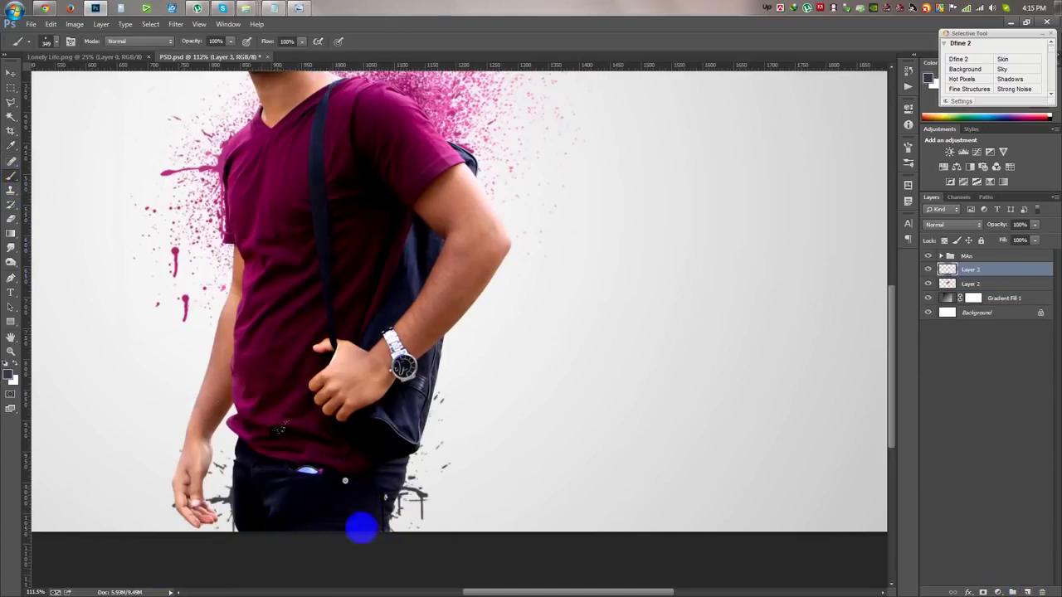
click(427, 205)
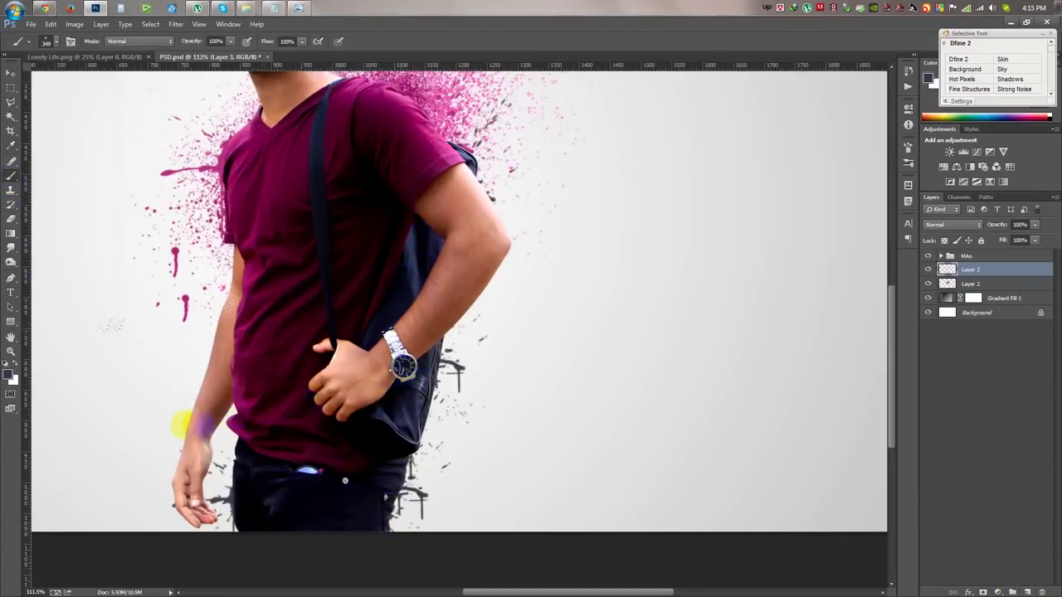
Stamp dark splatters beside the arm and around the left hand, undoing one.
right_click(468, 378)
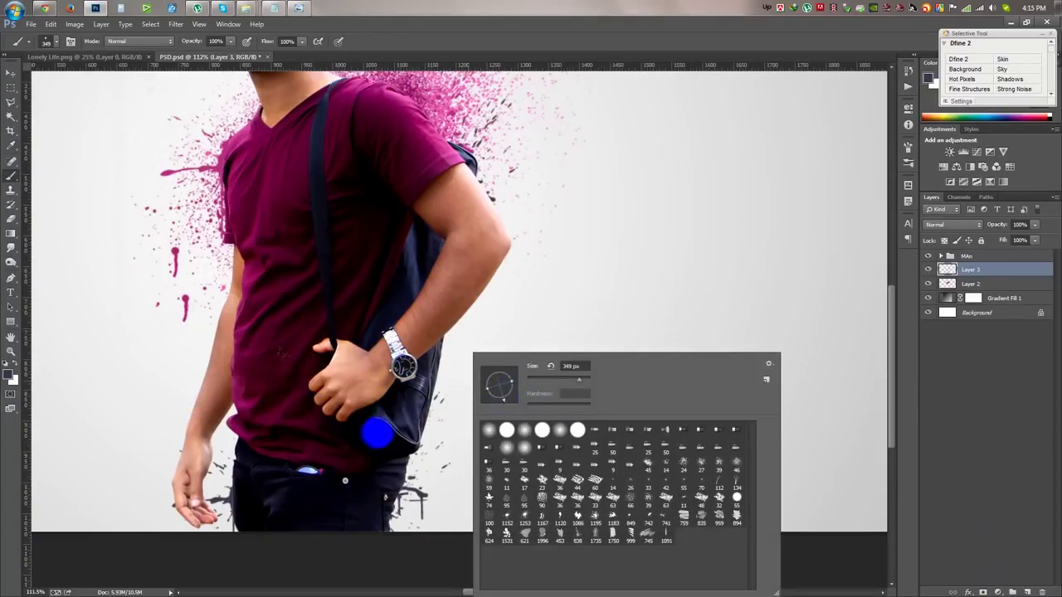
click(390, 430)
right_click(479, 397)
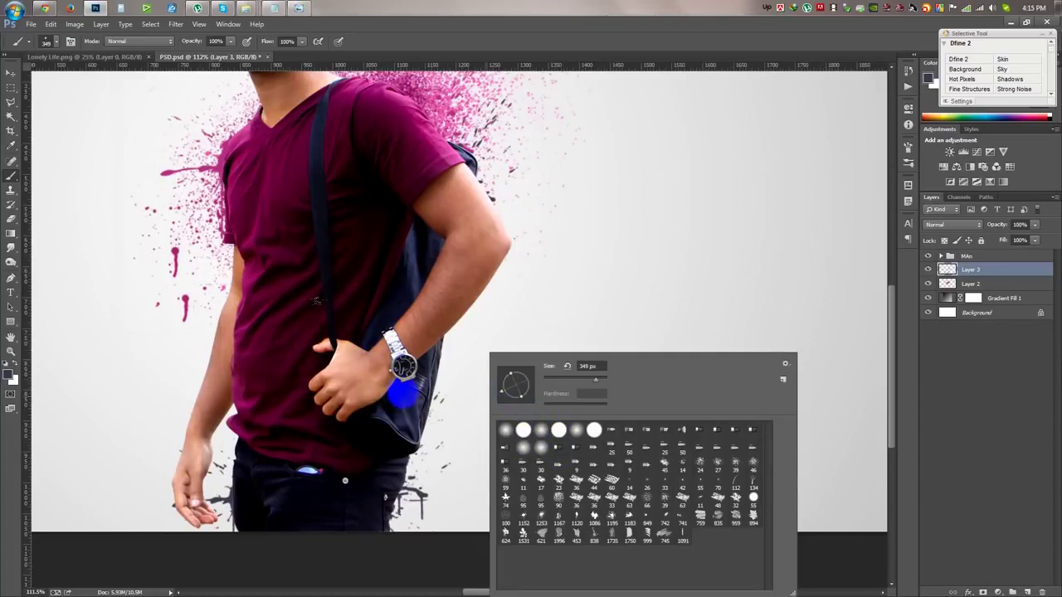
click(401, 394)
click(263, 459)
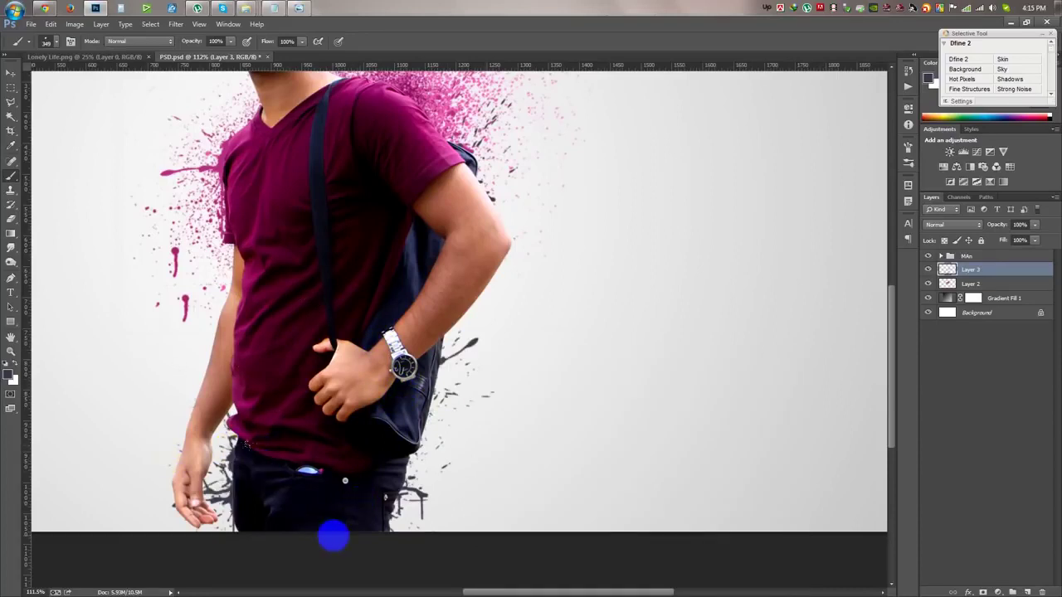
key(ctrl+z)
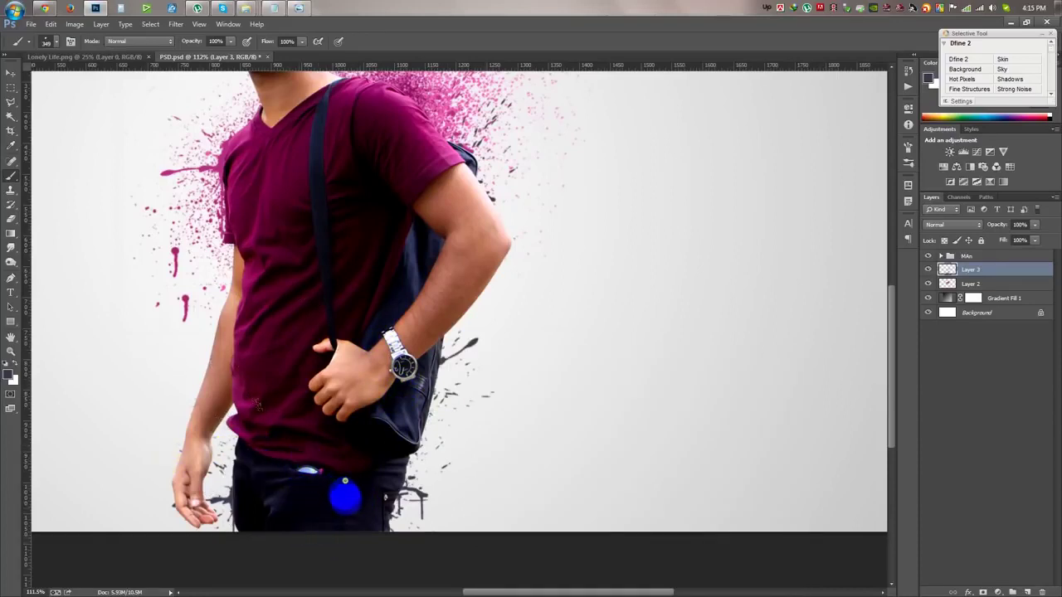
click(212, 491)
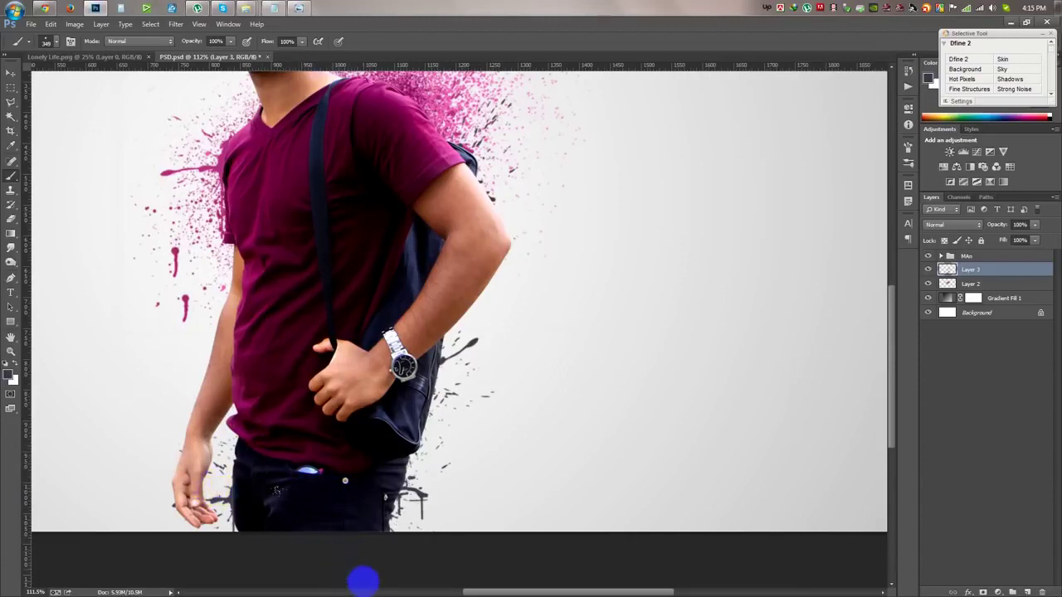
Sample the bag's dark colour and paint black splatter around the bag and lower left.
click(10, 143)
click(415, 405)
click(10, 176)
right_click(390, 338)
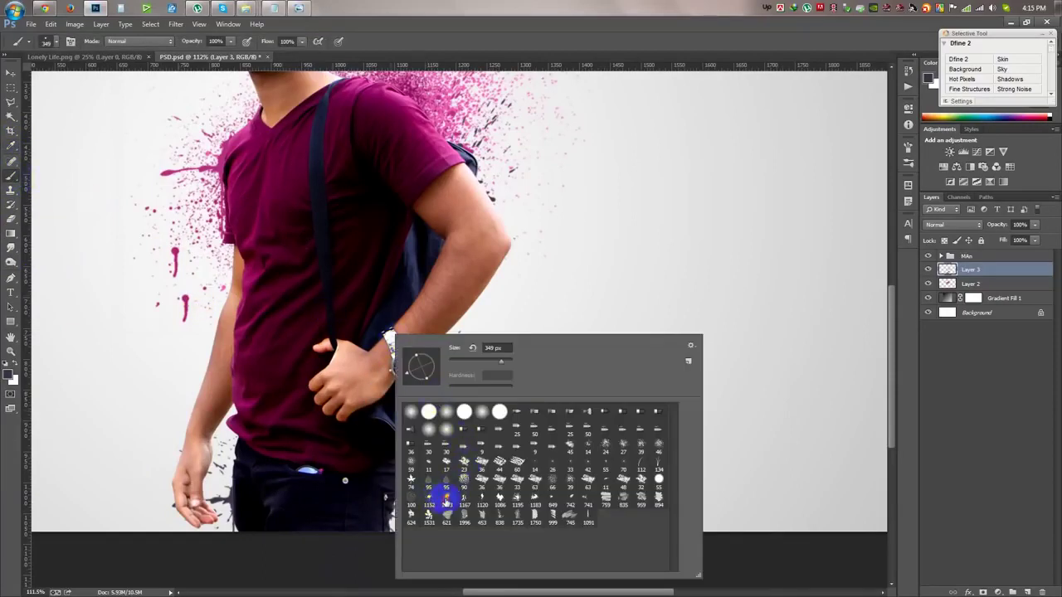
click(397, 27)
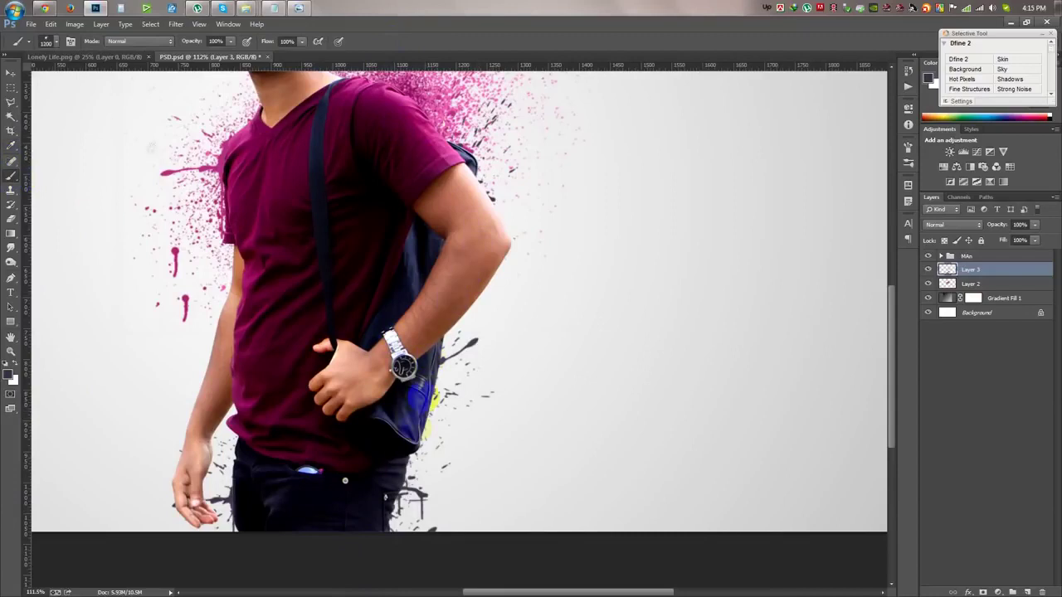
drag(419, 402, 309, 487)
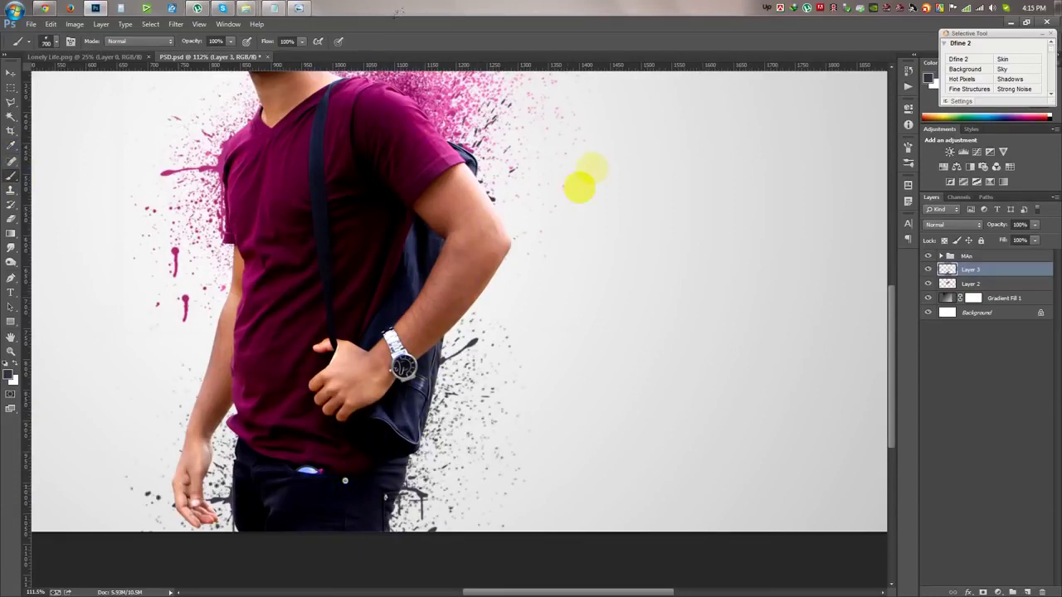
Sample the pants' dark colour and paint splatter from the hip toward the hand and shirt.
click(10, 144)
drag(265, 340, 365, 496)
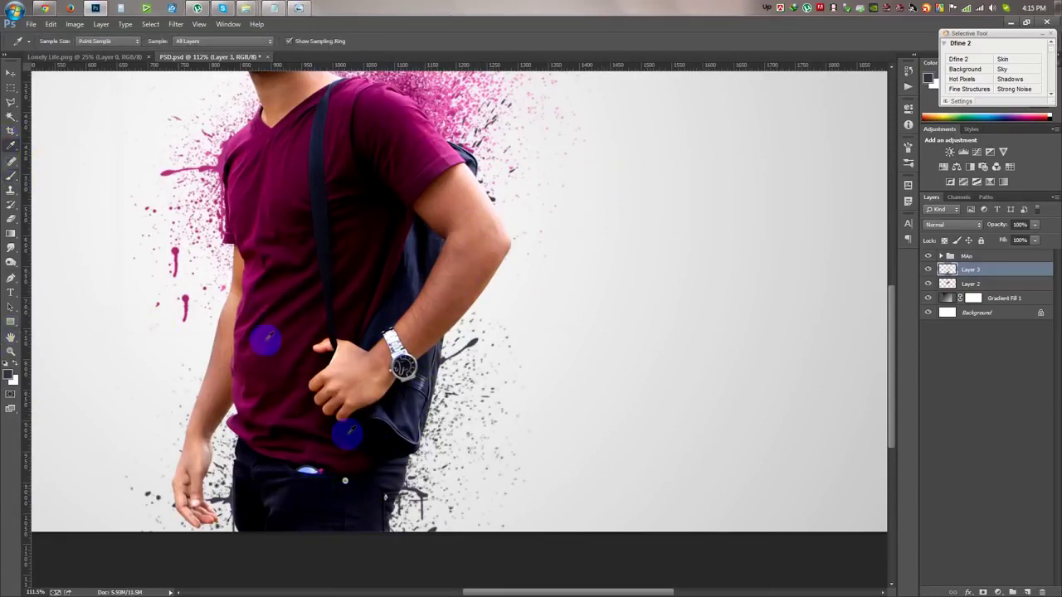
click(11, 175)
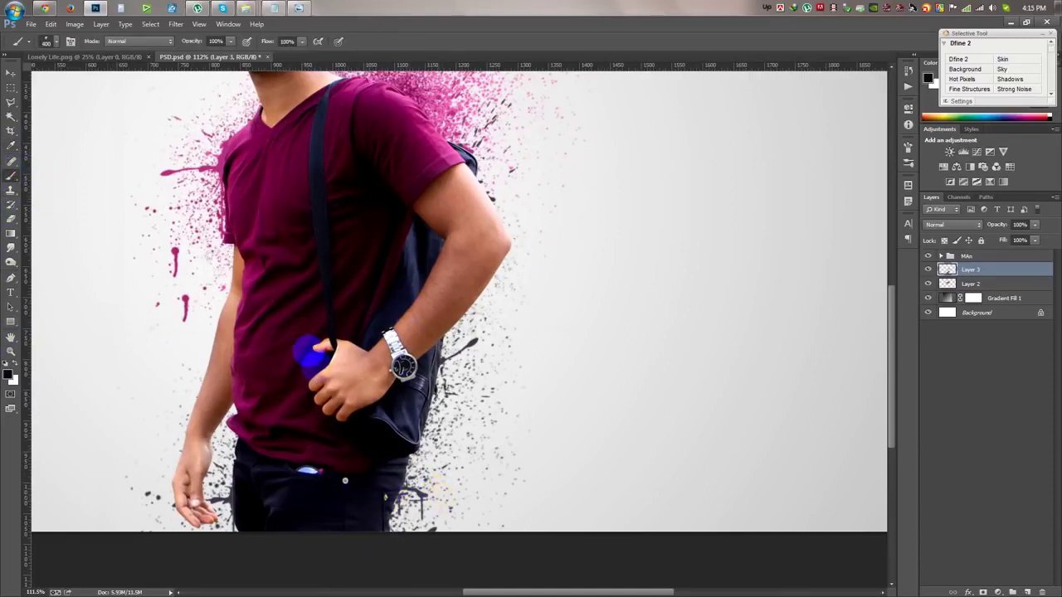
mouse_move(291, 487)
mouse_down()
mouse_move(357, 477)
mouse_move(282, 340)
mouse_move(344, 438)
mouse_move(351, 426)
mouse_up()
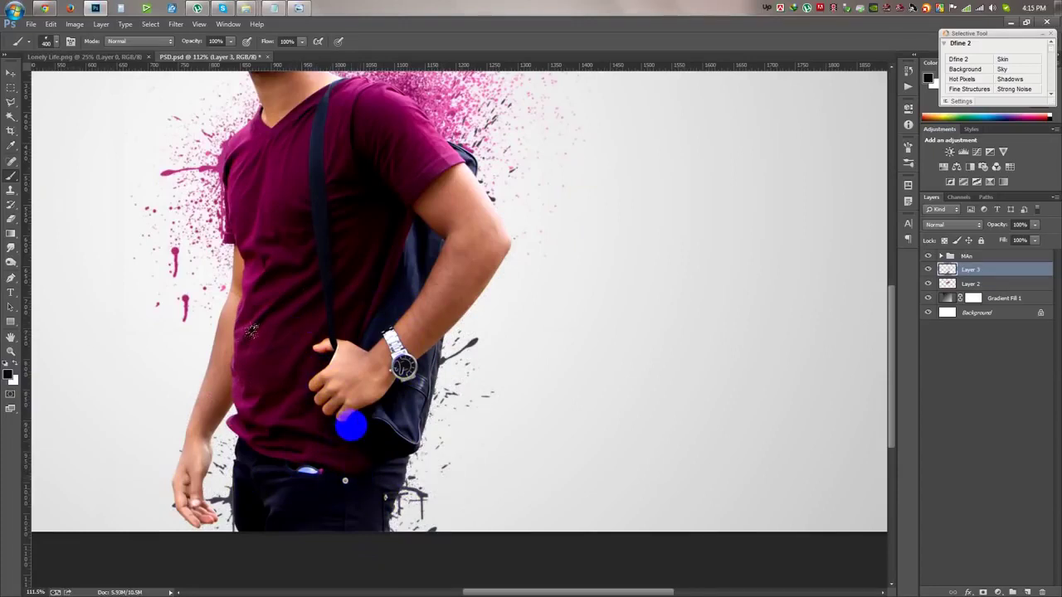
mouse_move(237, 547)
mouse_down()
mouse_move(309, 394)
mouse_move(303, 429)
mouse_move(321, 507)
mouse_move(292, 492)
mouse_move(308, 550)
mouse_move(265, 536)
mouse_move(334, 559)
mouse_move(286, 519)
mouse_move(351, 340)
mouse_move(380, 336)
mouse_up()
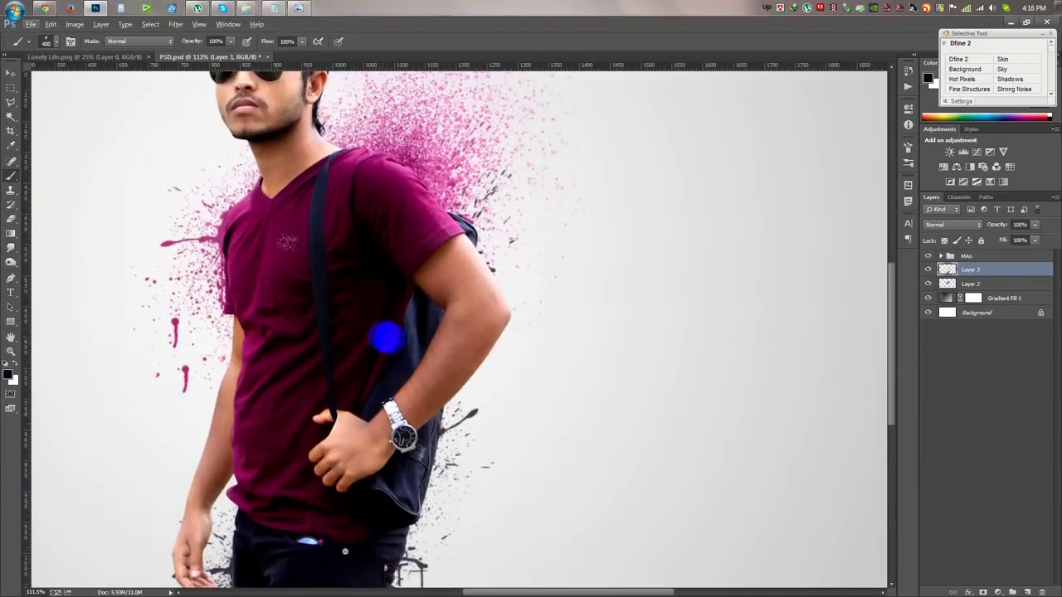
drag(304, 402, 246, 343)
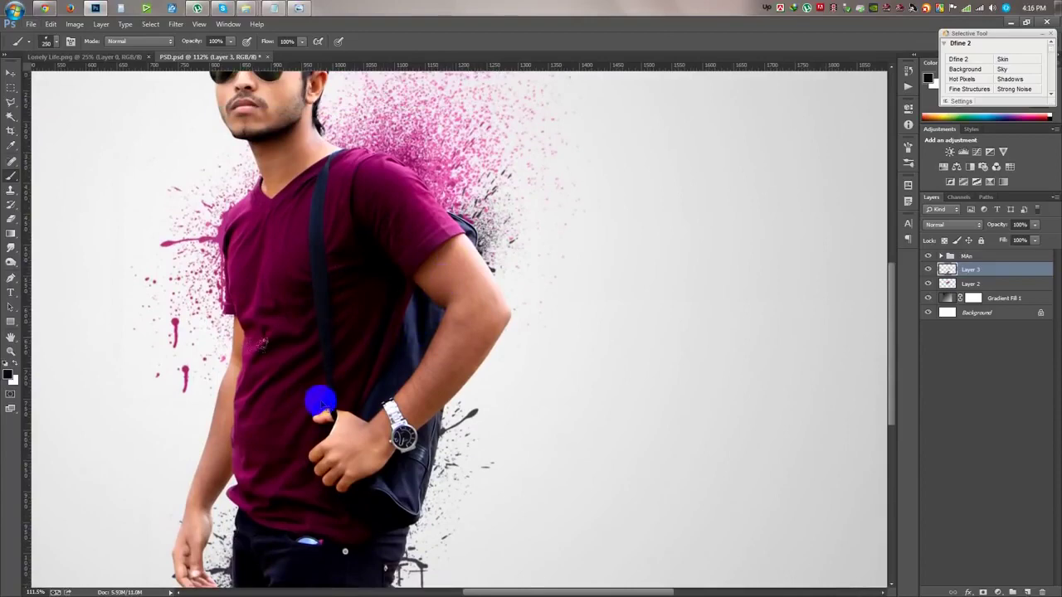
scroll(569, 308, down, 3)
scroll(569, 311, up, 2)
drag(454, 312, 540, 348)
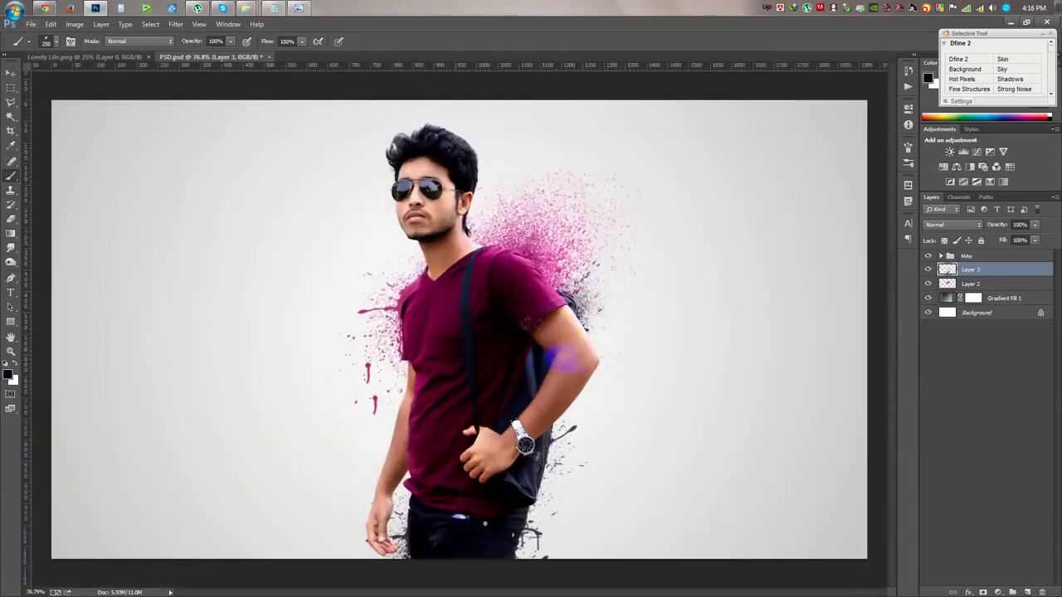
scroll(651, 330, up, 3)
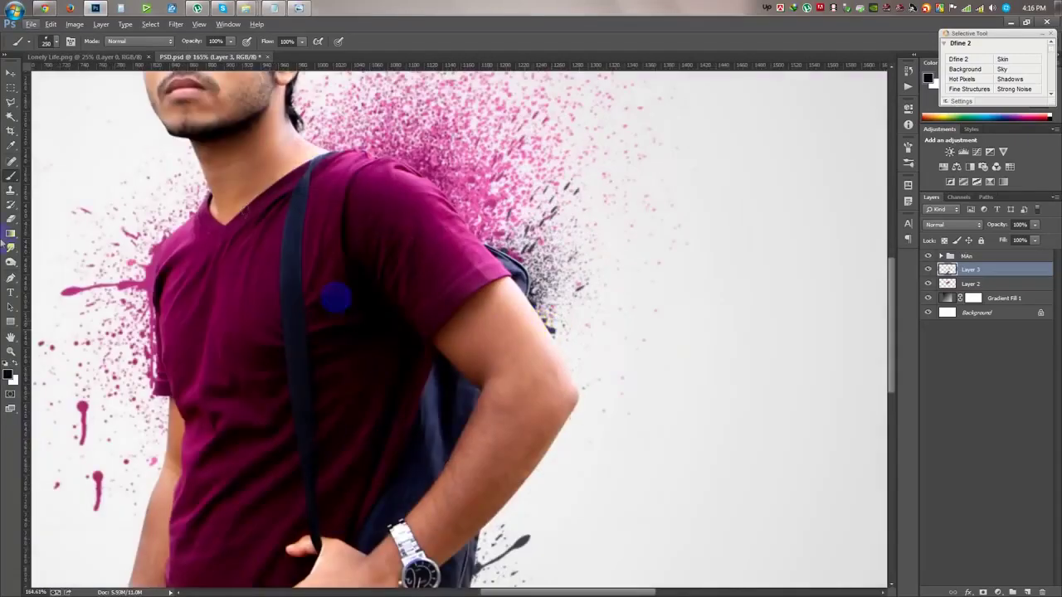
Sample the arm's skin tone and choose the 849 px splatter brush.
key(i)
drag(455, 277, 540, 320)
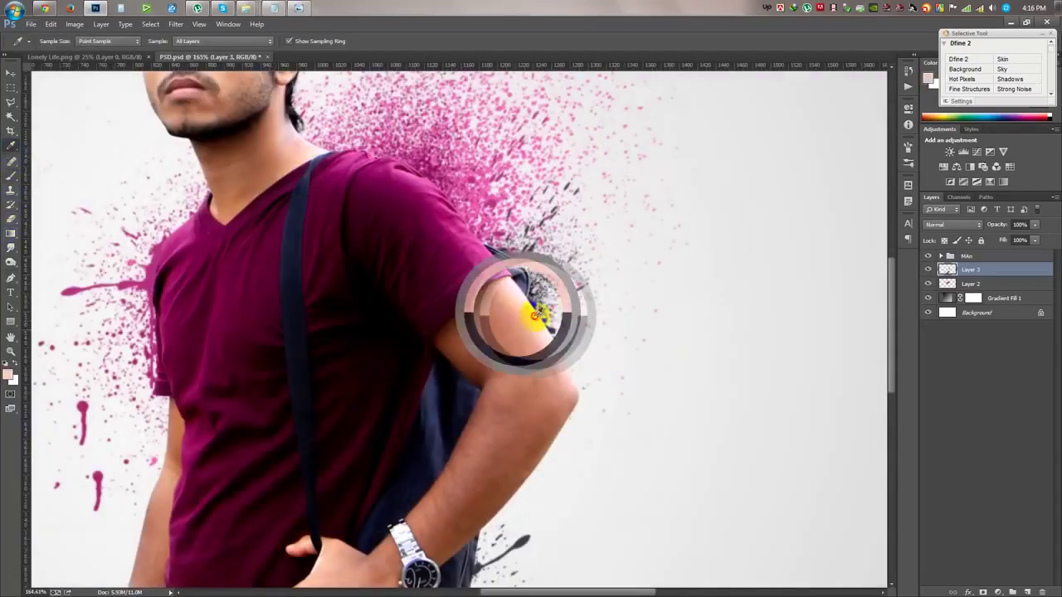
click(8, 177)
right_click(369, 286)
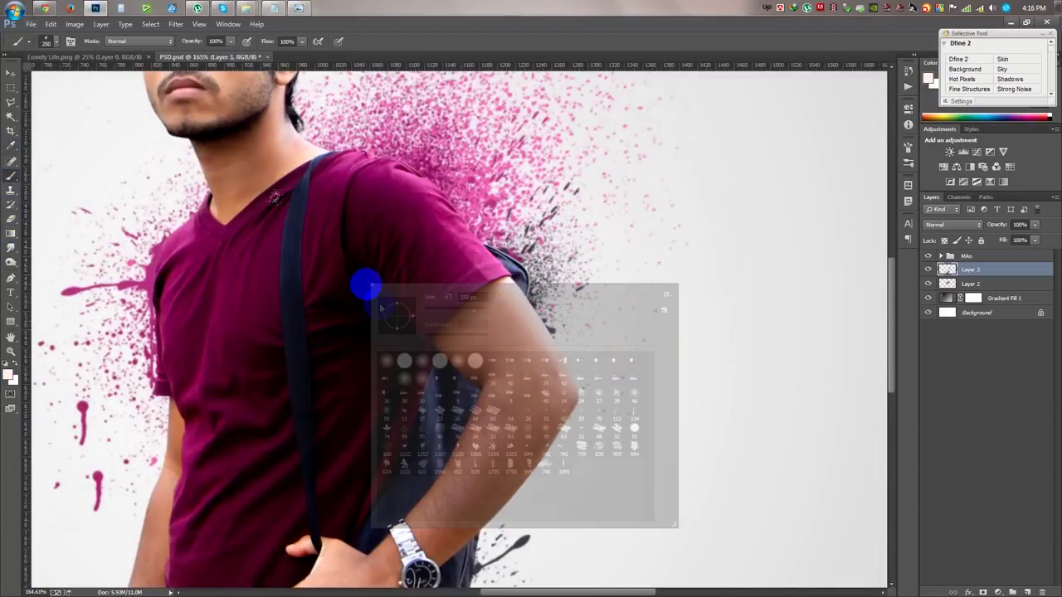
click(521, 469)
click(529, 452)
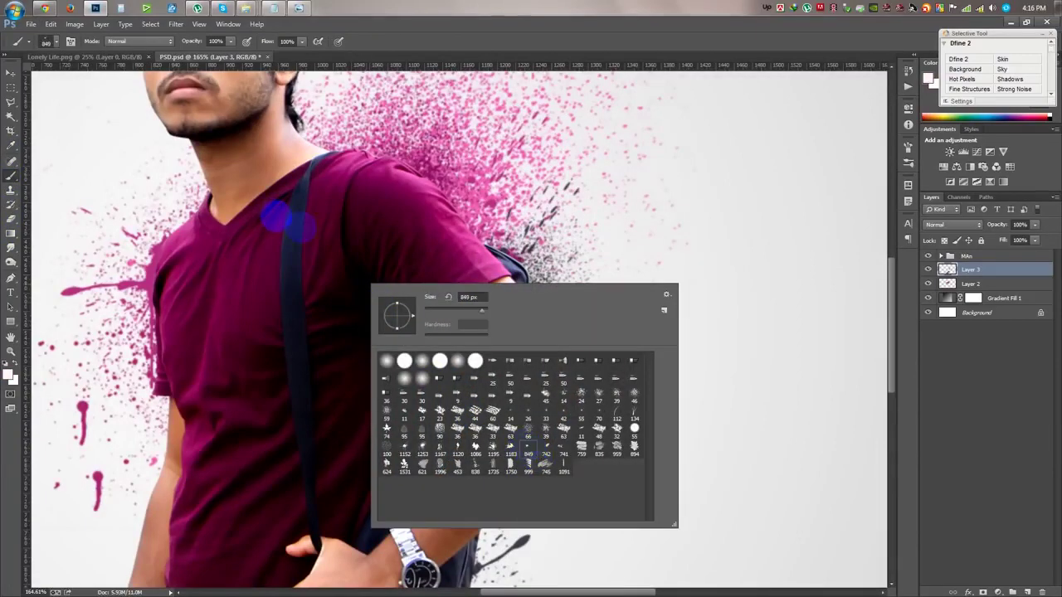
click(581, 215)
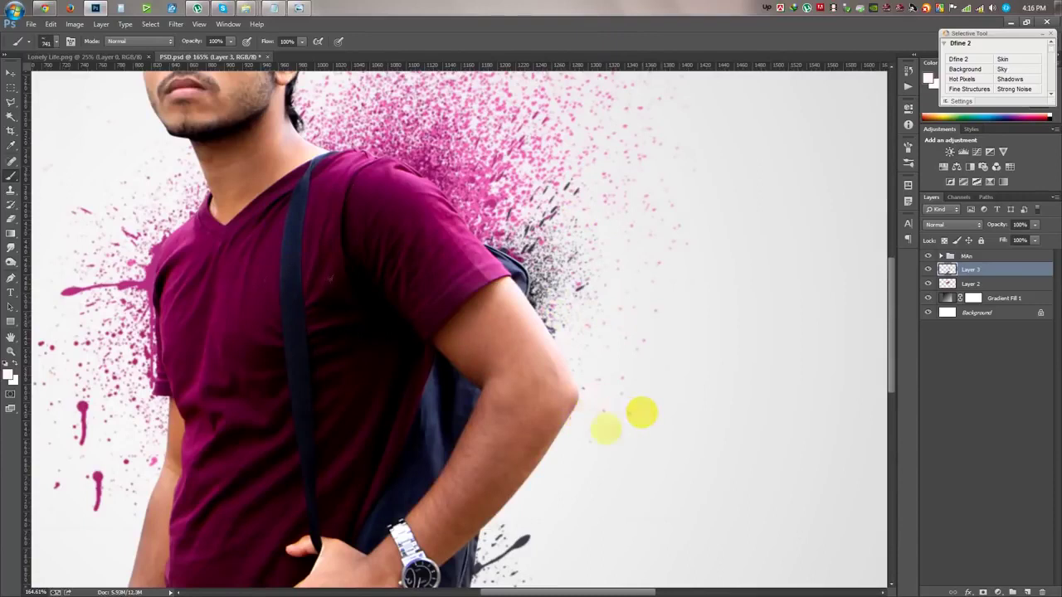
Resample the arm skin tone and stamp a brown splatter right of the arm.
key(i)
drag(509, 439, 536, 451)
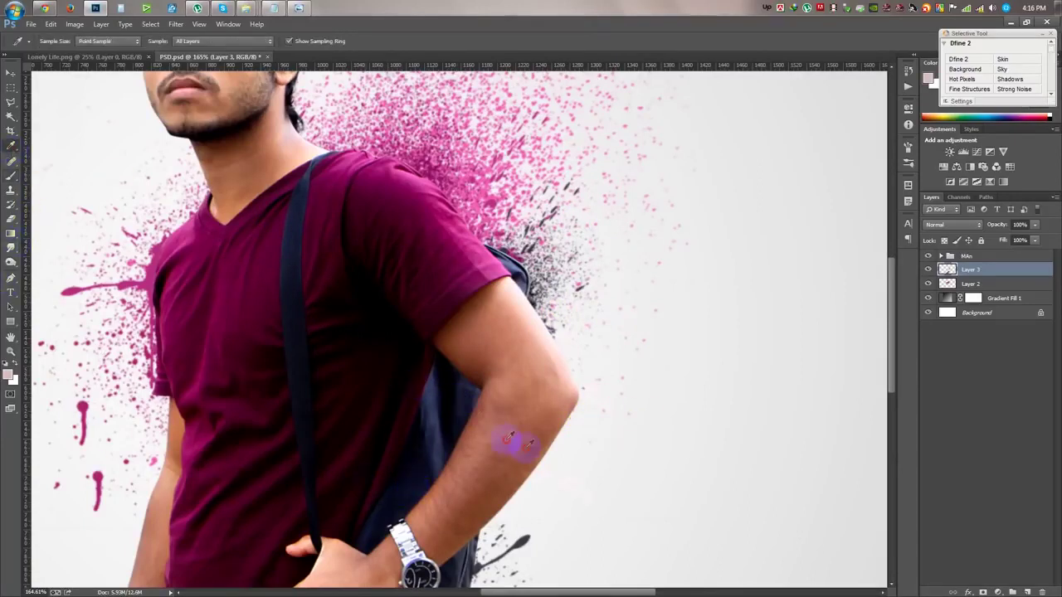
click(10, 176)
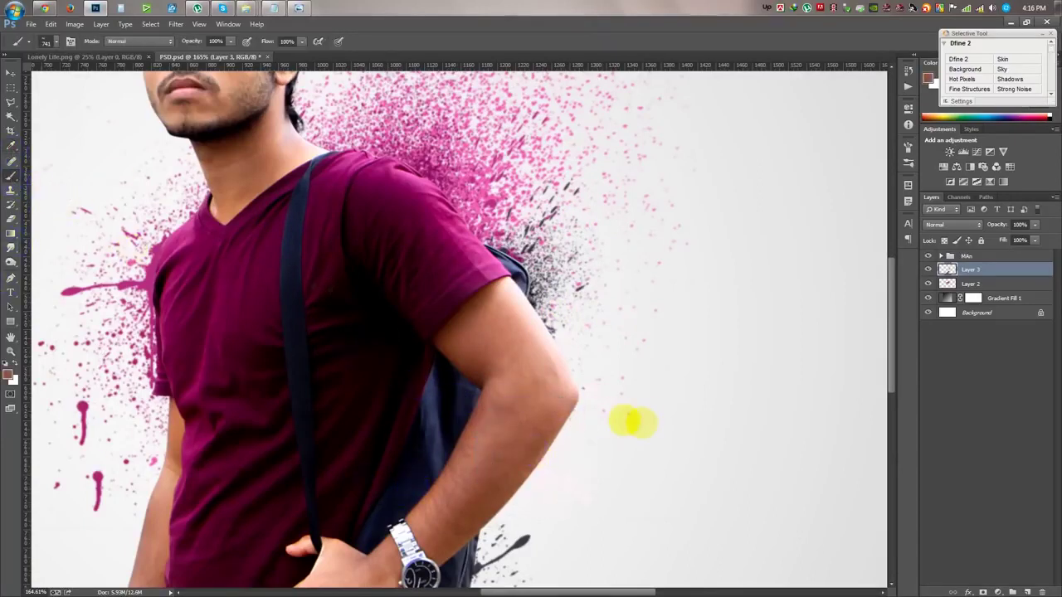
click(628, 422)
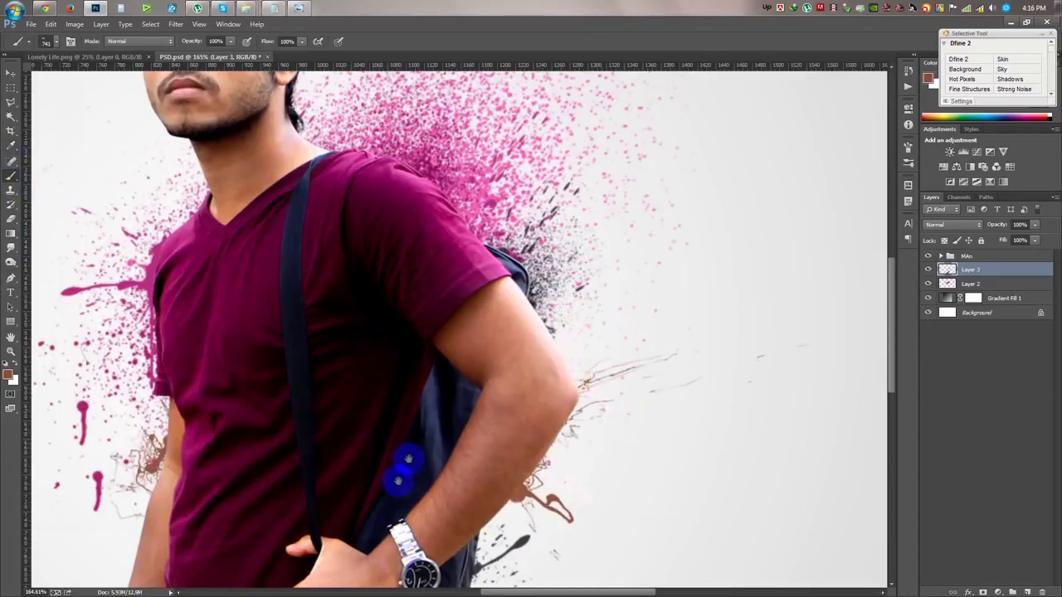
Scroll the view down and left toward the hand and jeans.
scroll(381, 448, up, 3)
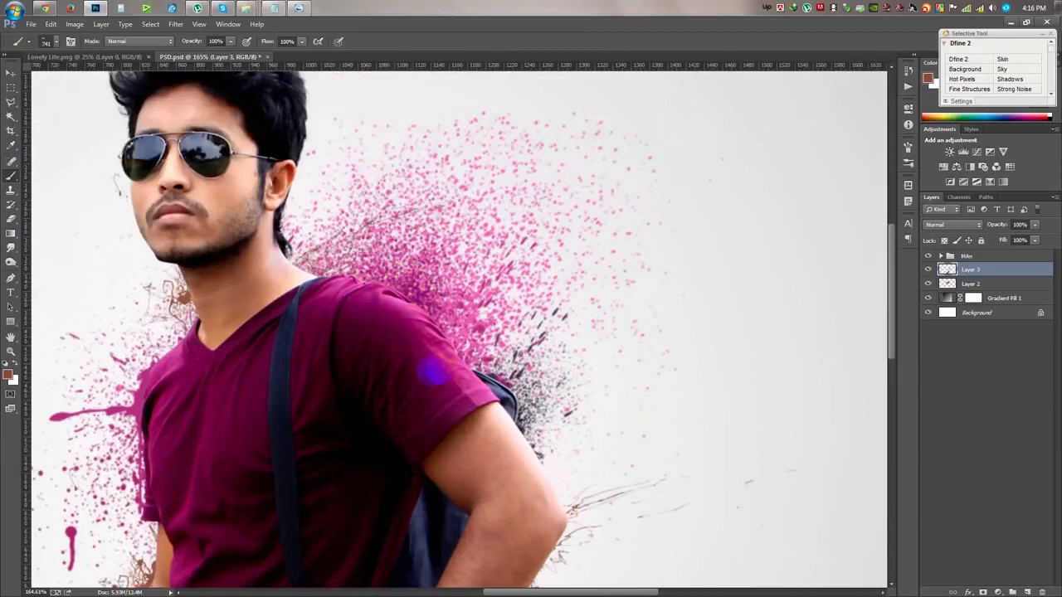
scroll(408, 384, down, 2)
scroll(407, 384, down, 1)
scroll(419, 448, down, 2)
scroll(420, 448, down, 3)
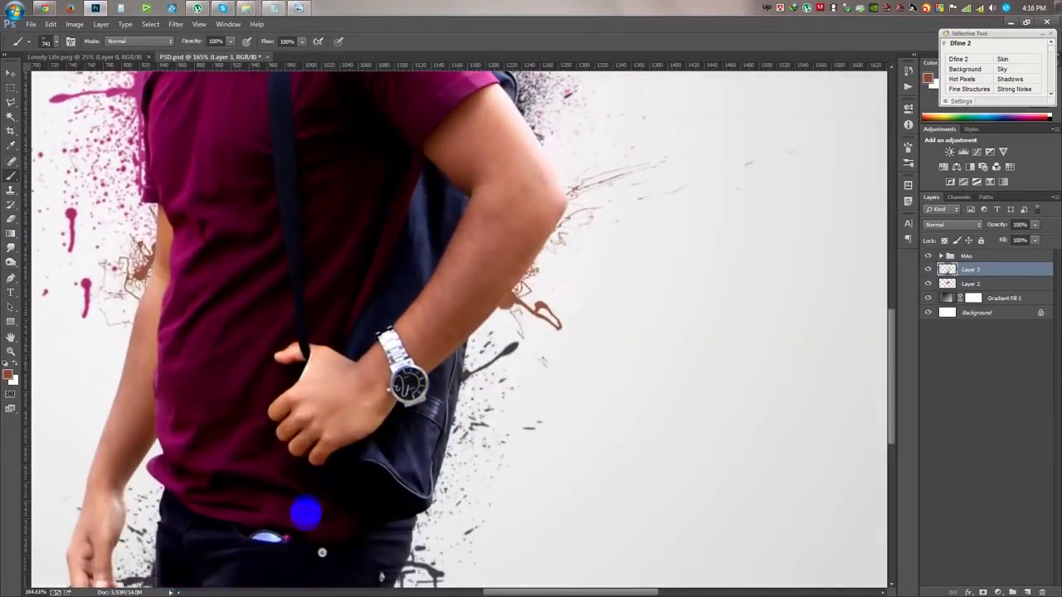
scroll(387, 437, down, 4)
scroll(386, 436, left, 1)
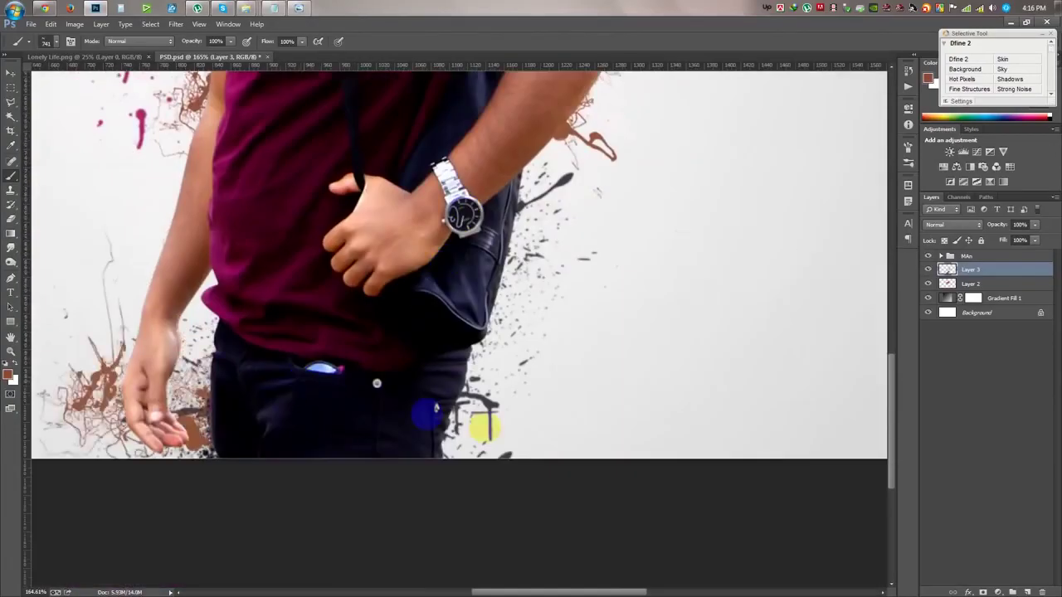
Close the brush picker and sample a skin tone as the paint colour.
right_click(393, 304)
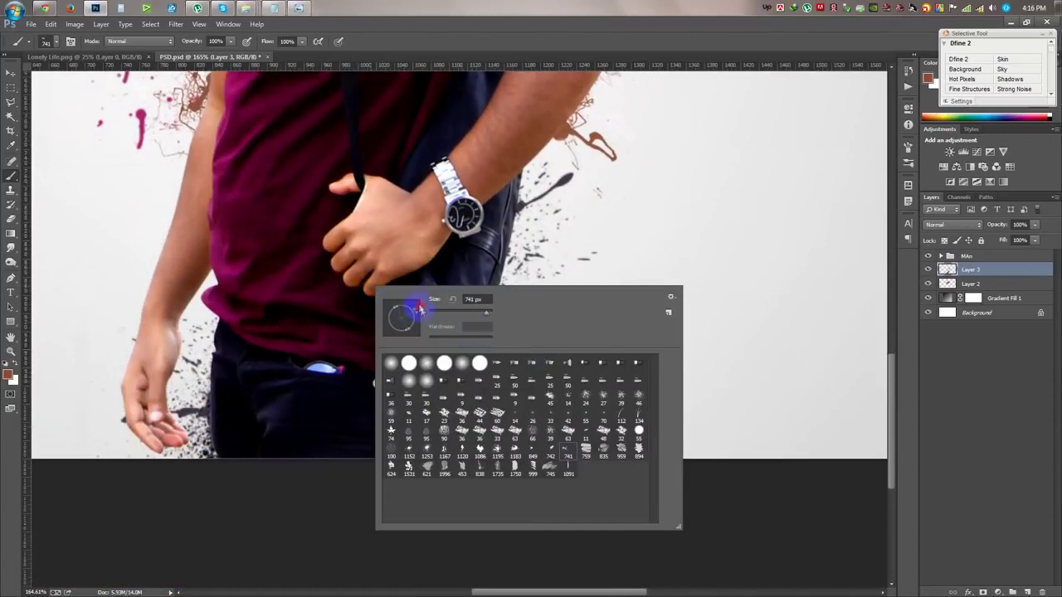
click(220, 234)
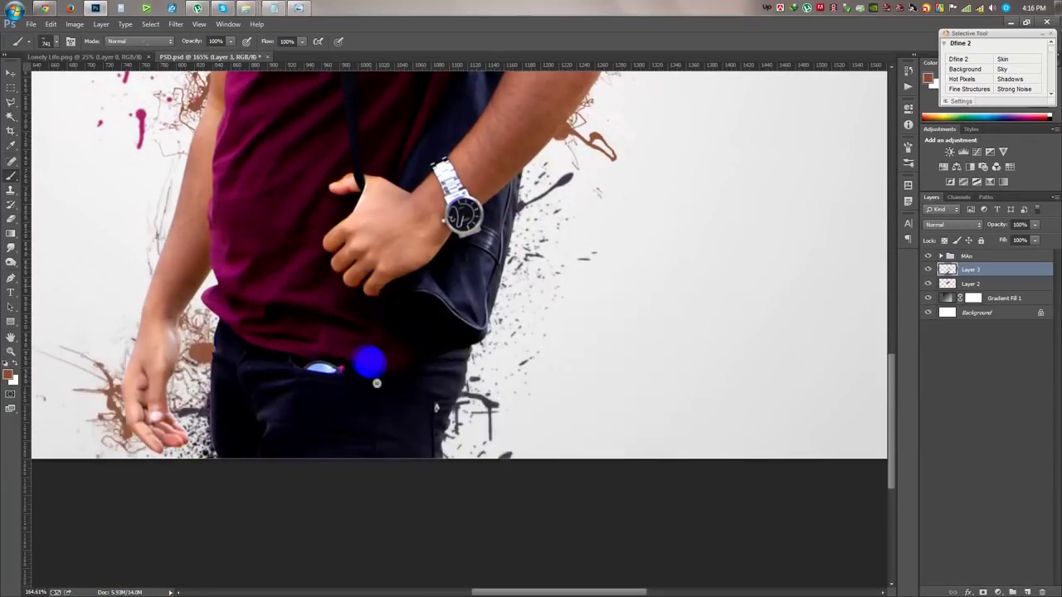
scroll(359, 365, up, 2)
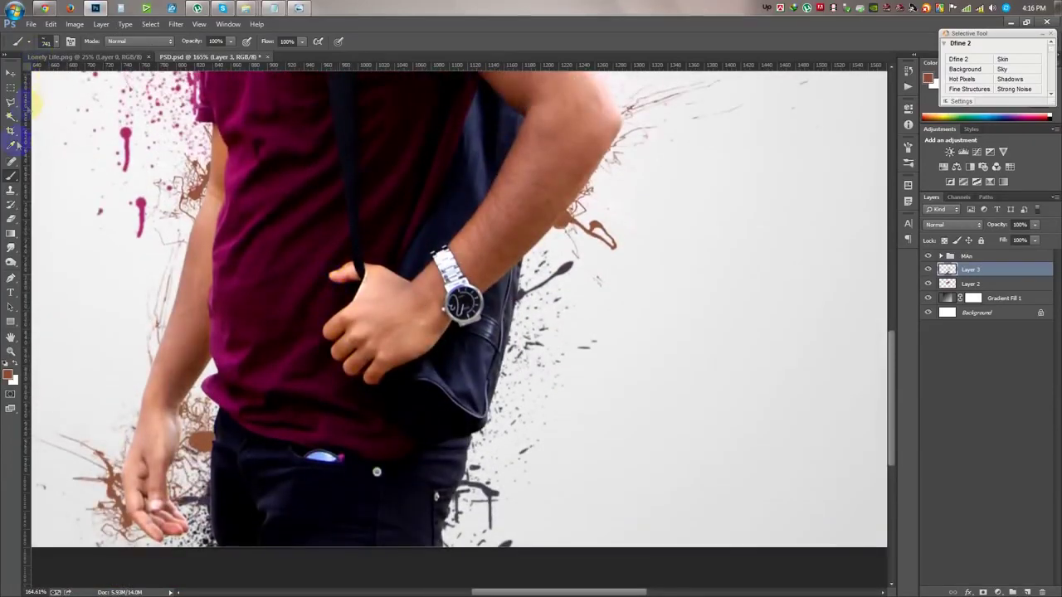
click(11, 145)
click(190, 260)
click(185, 266)
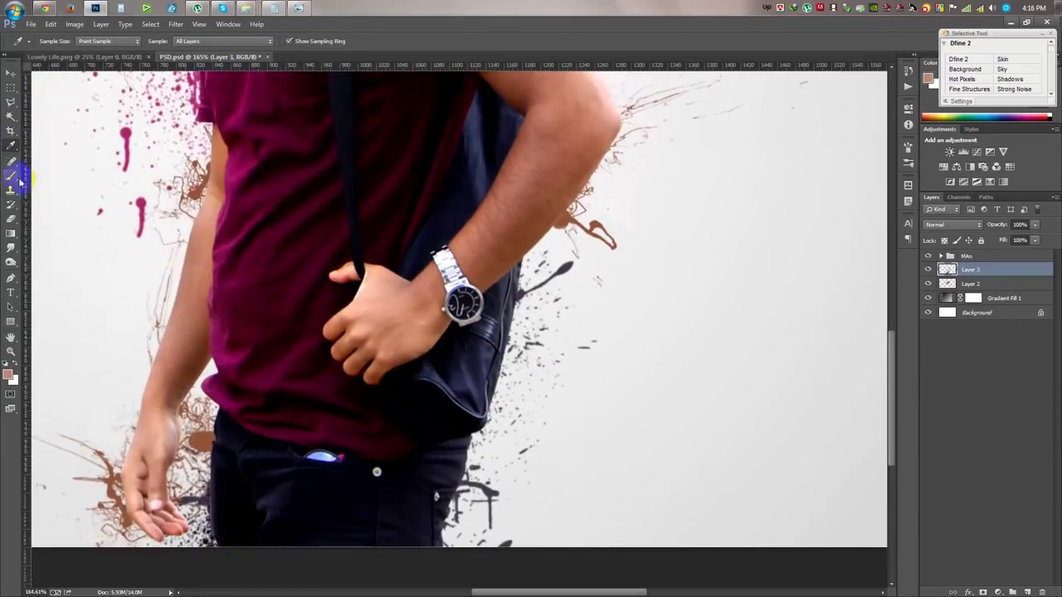
Set the brush size to 600 px and pan up to bring the head into view.
click(12, 176)
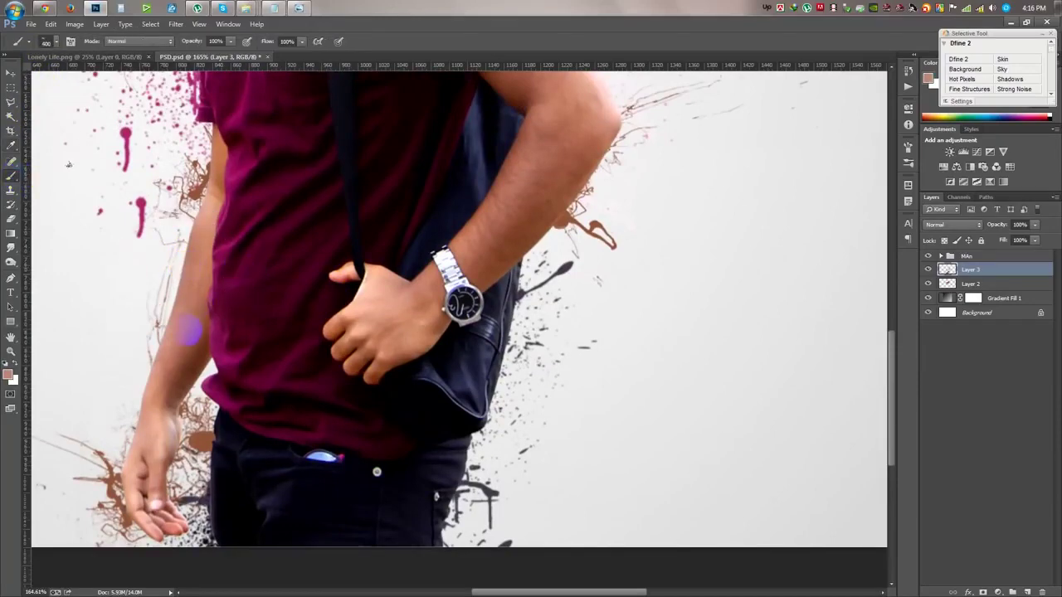
right_click(235, 274)
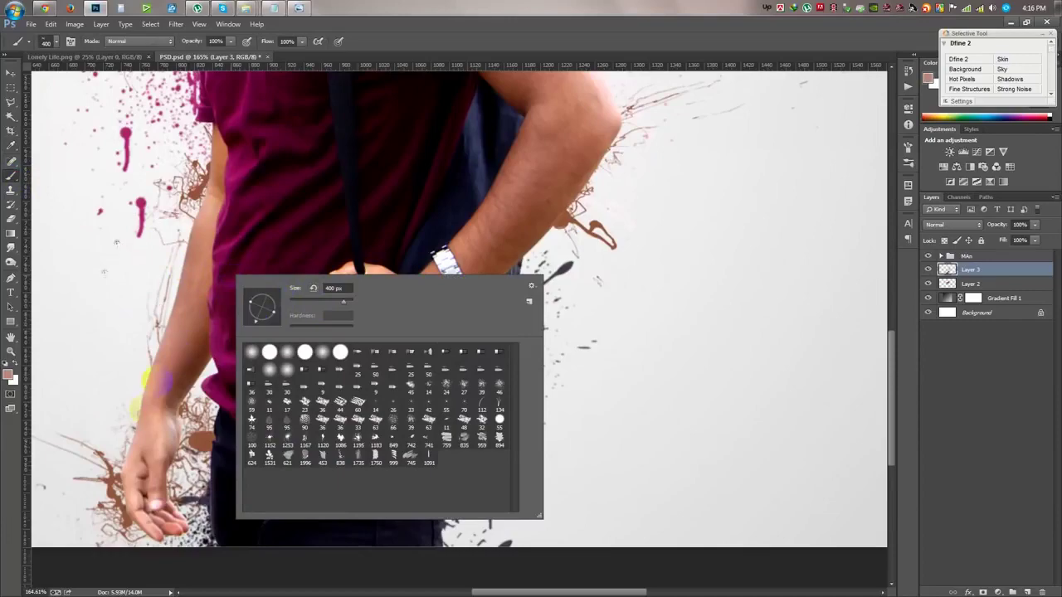
key(Return)
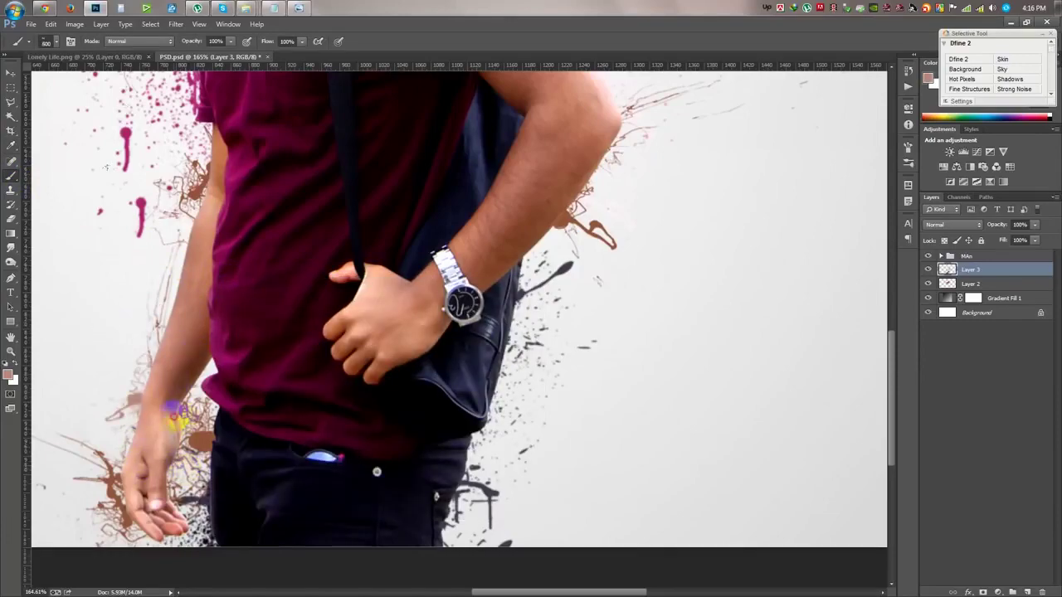
scroll(535, 323, up, 3)
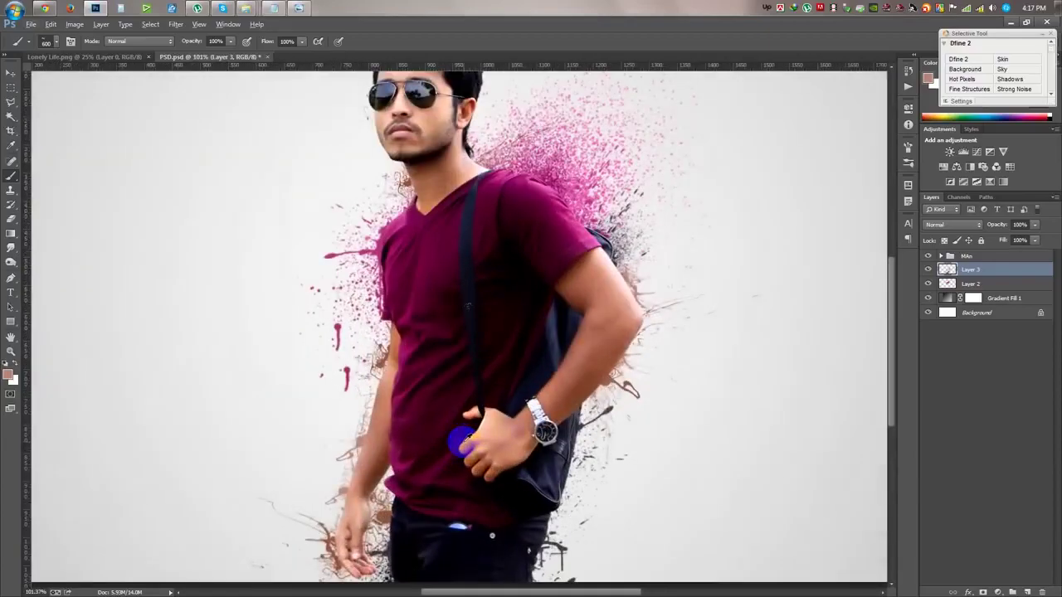
scroll(339, 391, up, 2)
scroll(339, 391, up, 3)
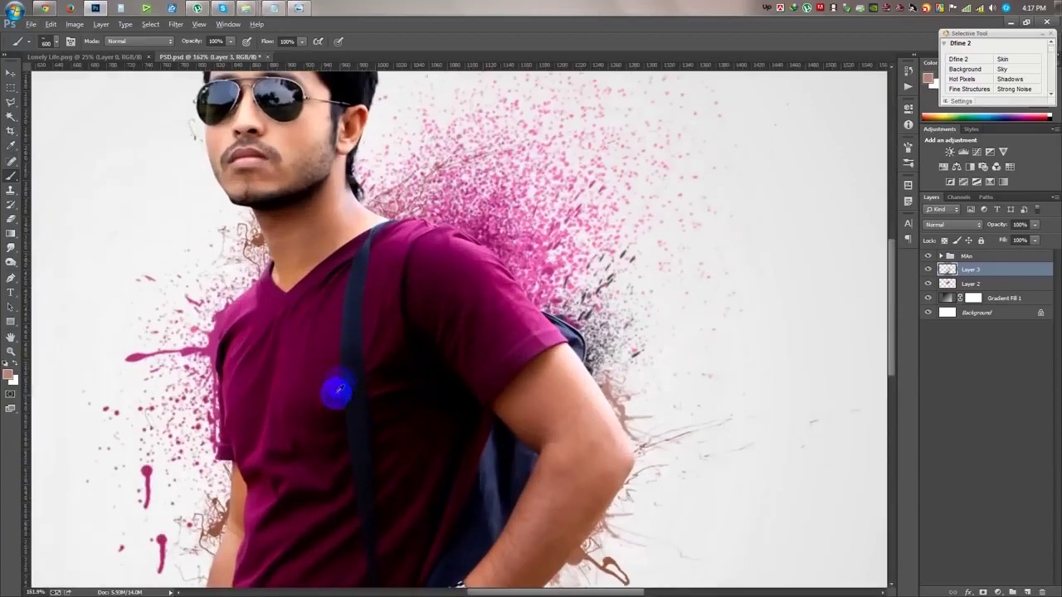
drag(339, 390, 379, 545)
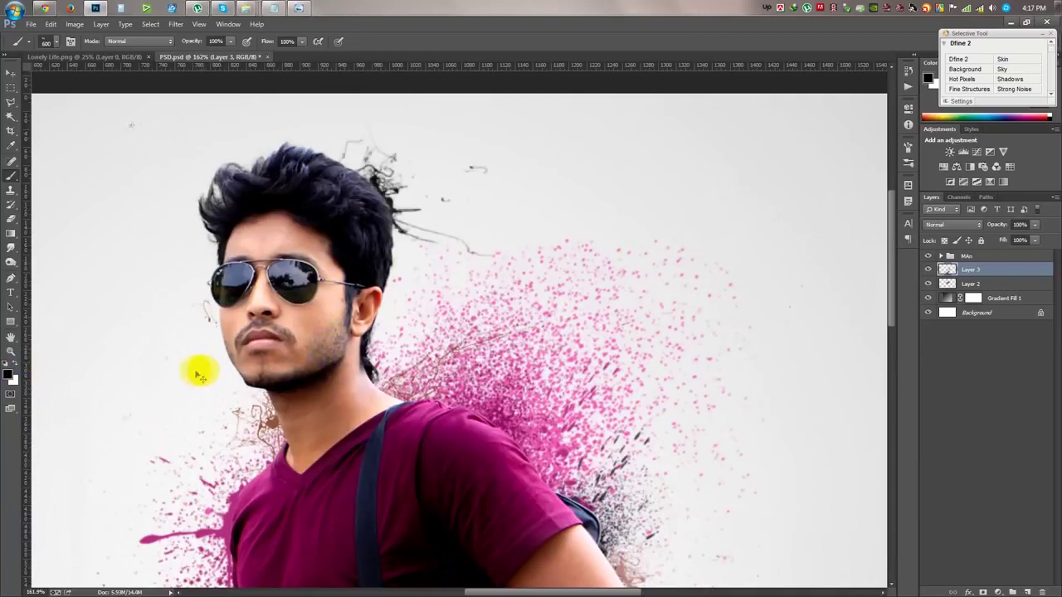
Sample the pale background grey and add an empty Layer 4 above Layer 3.
click(13, 145)
click(390, 194)
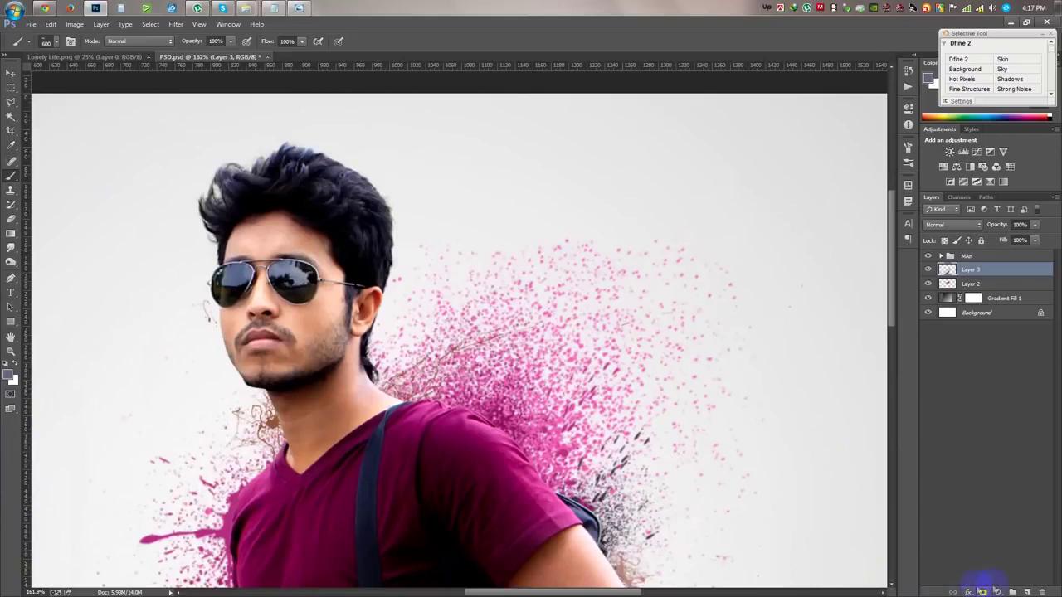
click(1027, 591)
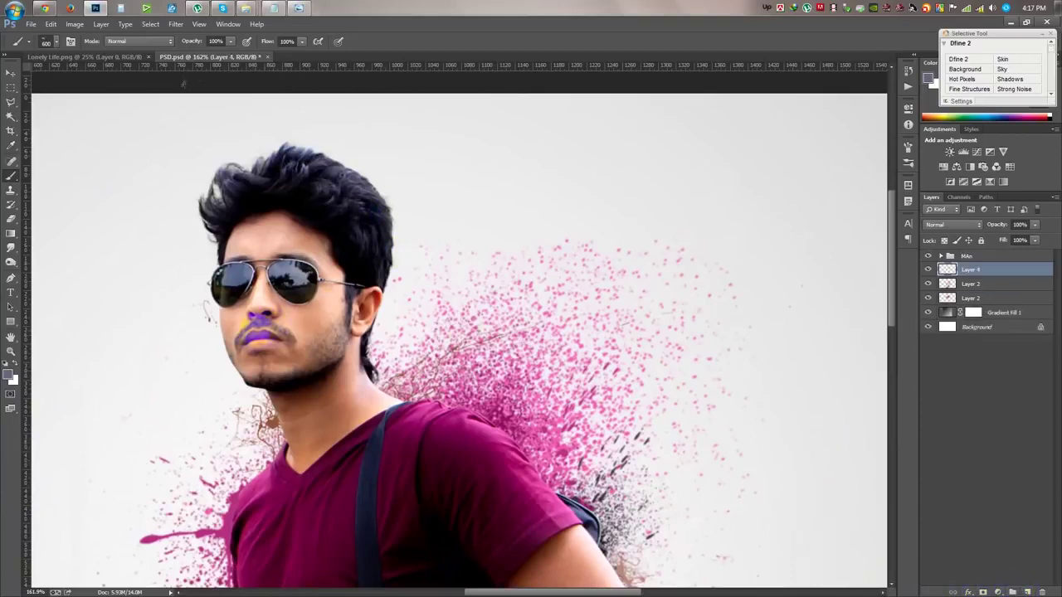
Stamp hair-strand splatters around the head, switching to black sampled from the hair.
click(259, 313)
click(360, 368)
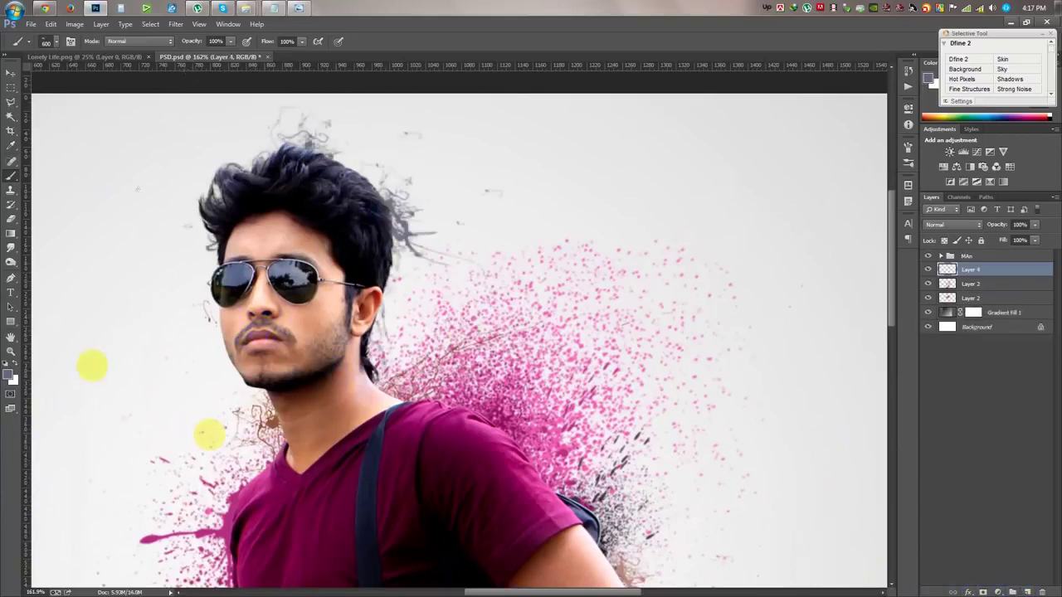
click(12, 147)
click(360, 208)
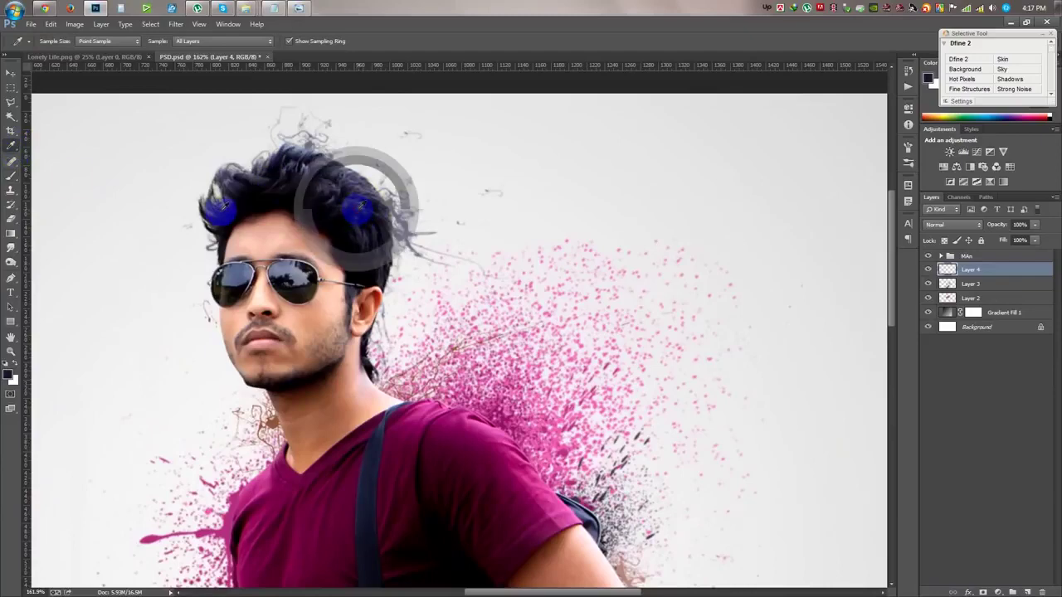
click(11, 172)
right_click(362, 345)
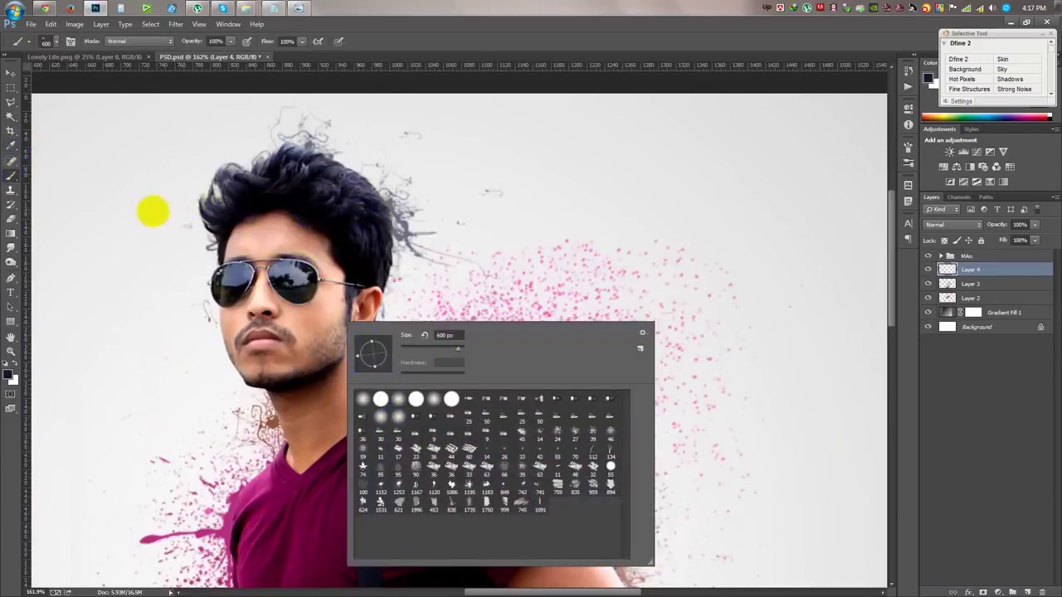
click(158, 249)
click(203, 237)
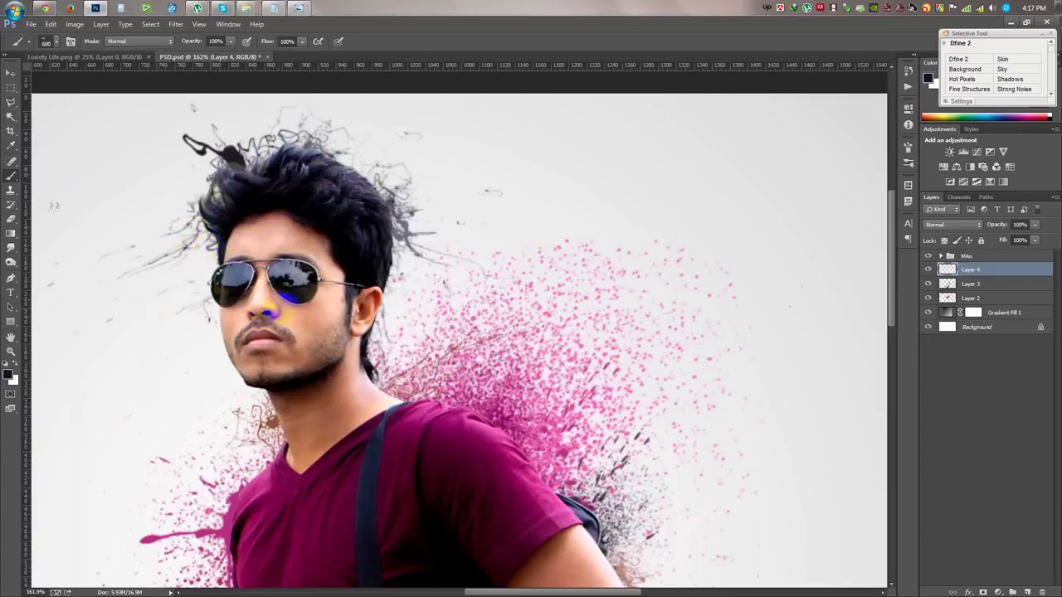
Choose a different splatter shape and stamp dark strands around the hair top, ear and shoulder.
right_click(262, 298)
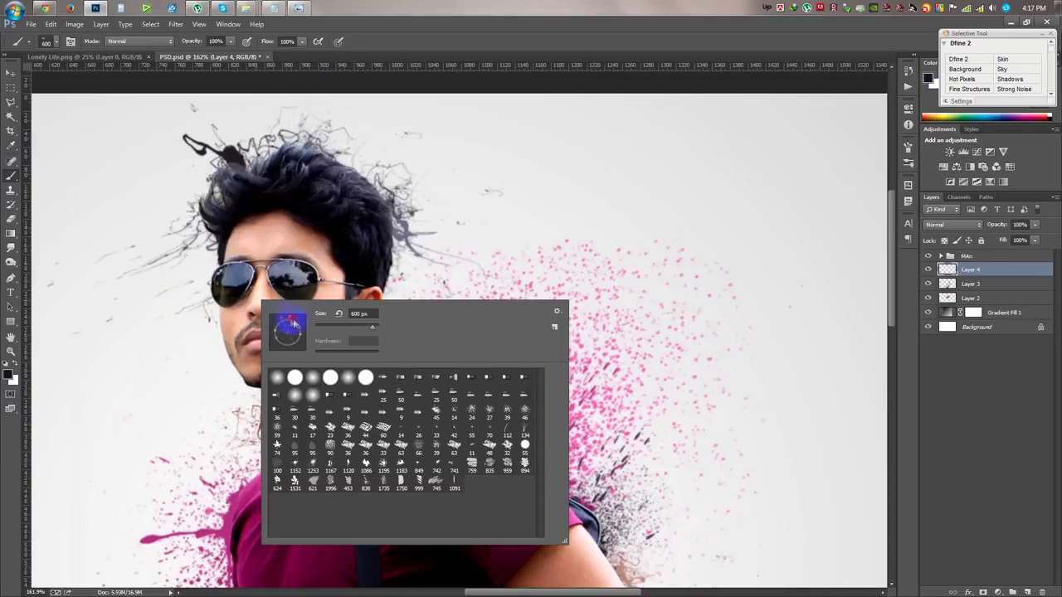
click(309, 380)
click(396, 161)
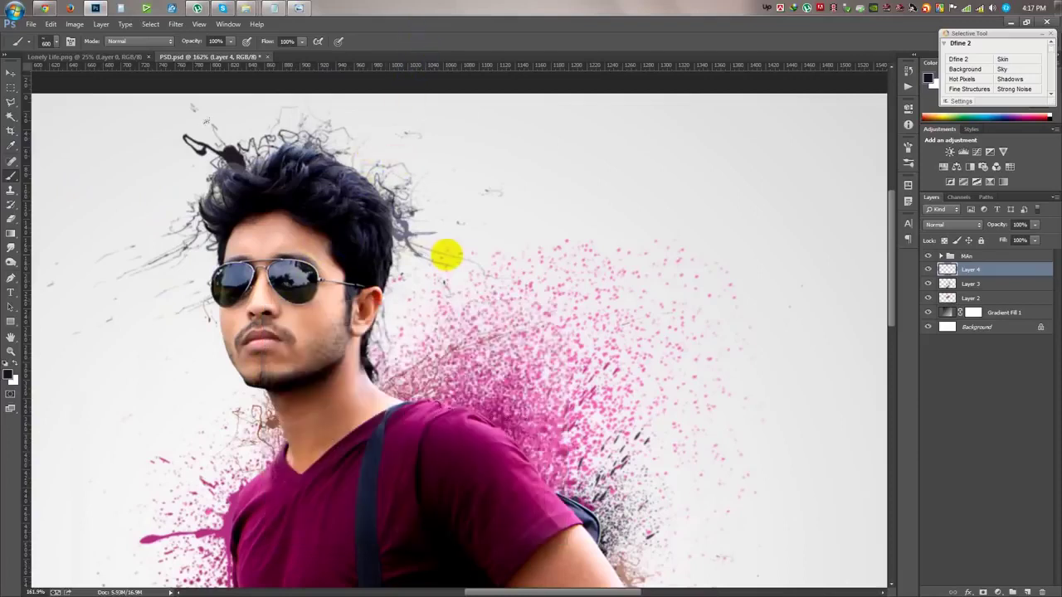
drag(445, 251, 440, 382)
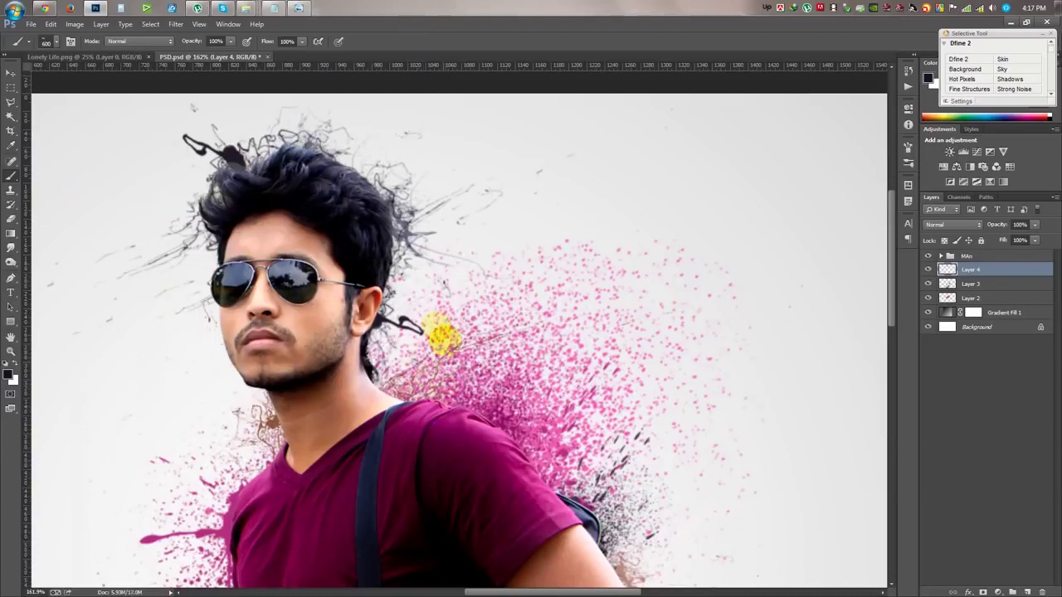
click(409, 201)
click(442, 298)
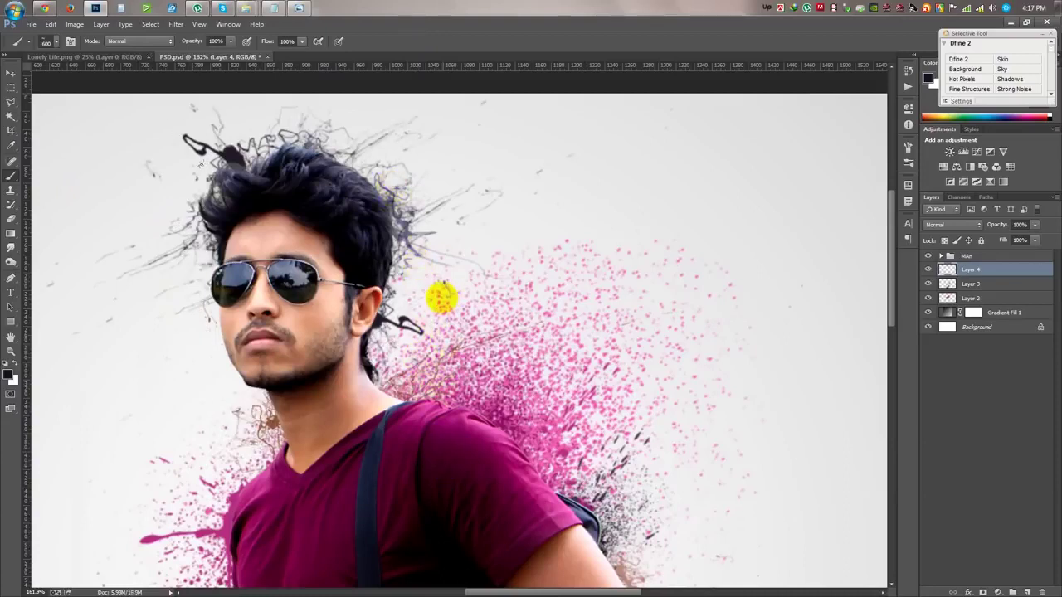
click(433, 225)
click(384, 159)
click(408, 282)
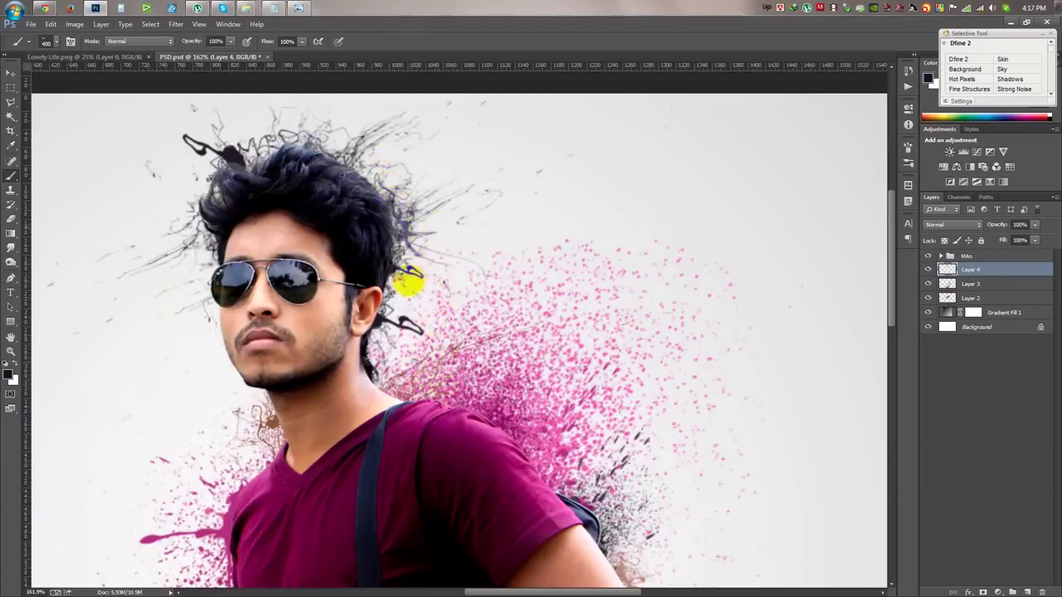
Zoom out to the whole figure and stamp maroon splatters left of the shirt, undoing one.
mouse_move(406, 265)
mouse_down()
mouse_move(529, 496)
mouse_move(543, 495)
mouse_up()
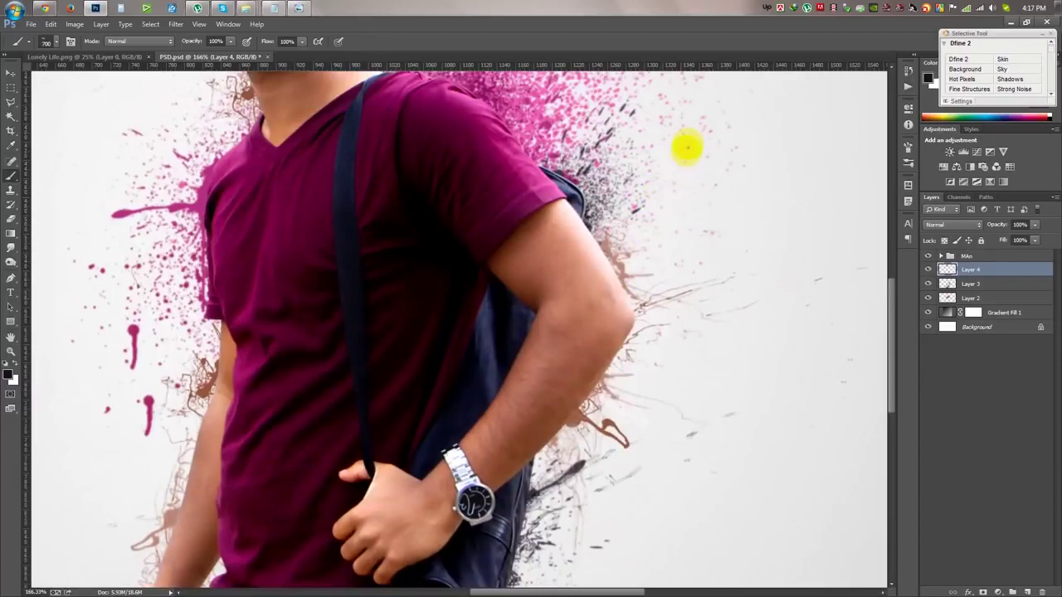
drag(476, 208, 514, 324)
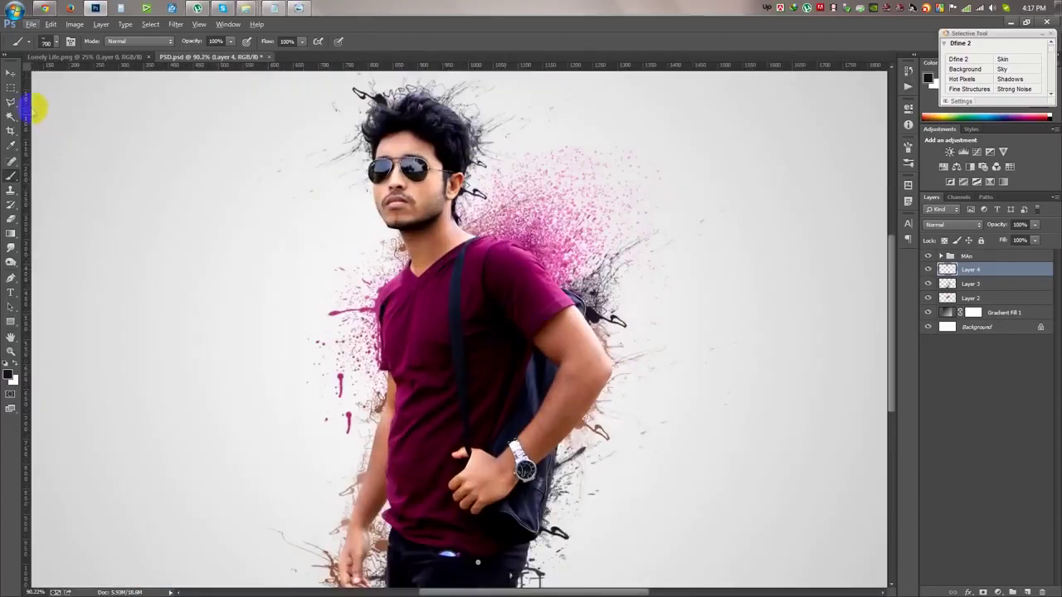
alt+click(381, 347)
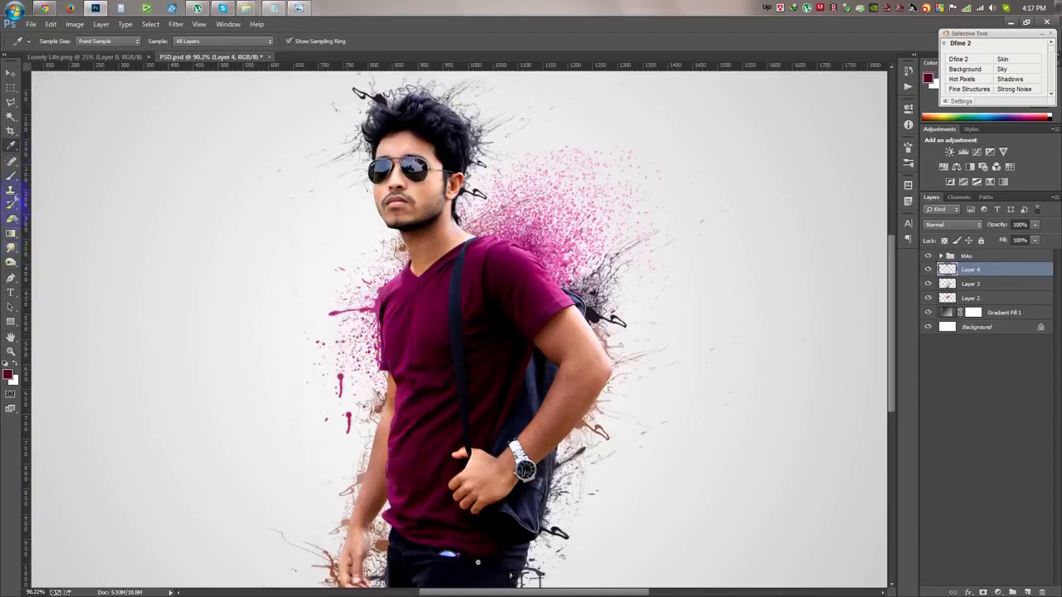
click(379, 380)
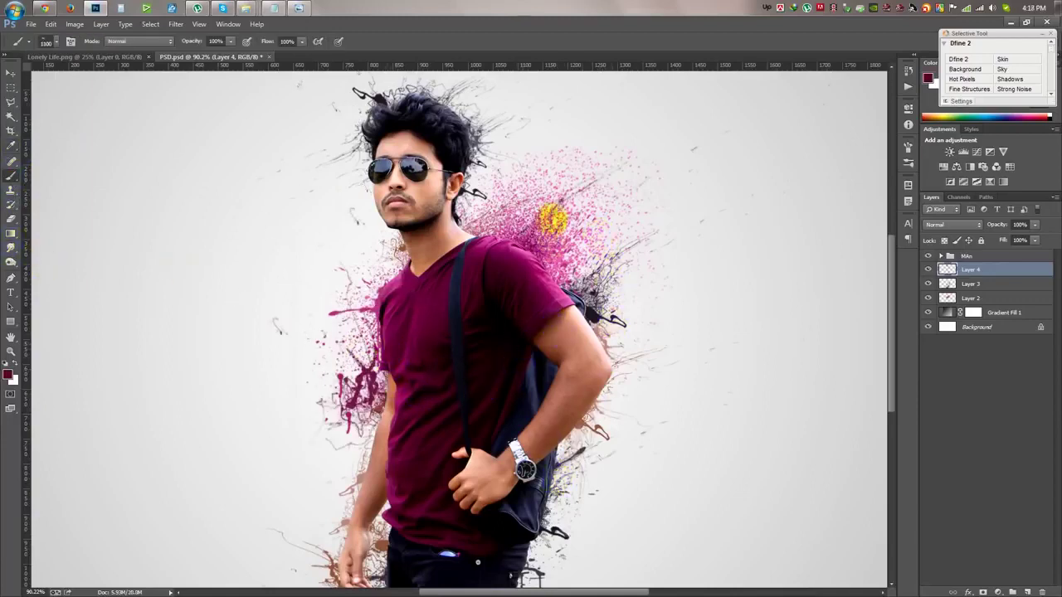
click(521, 264)
key(ctrl+z)
key(ctrl+z)
key(ctrl+z)
key(ctrl+z)
key(ctrl+z)
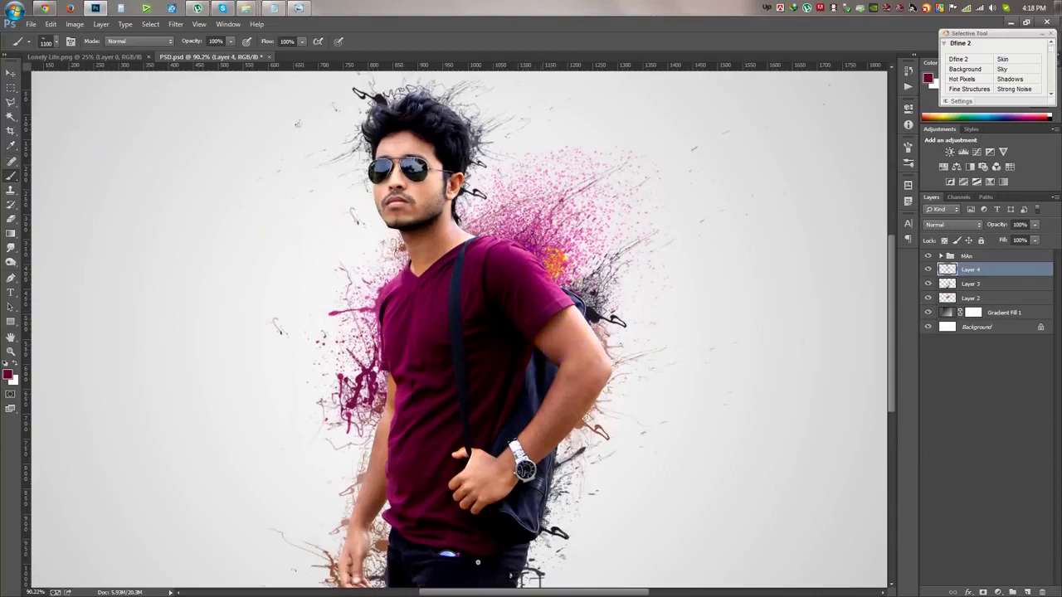
Sample pink from the splatter and stamp a pink splatter left of the shirt.
click(13, 147)
click(389, 280)
click(11, 176)
click(379, 277)
scroll(614, 383, down, 2)
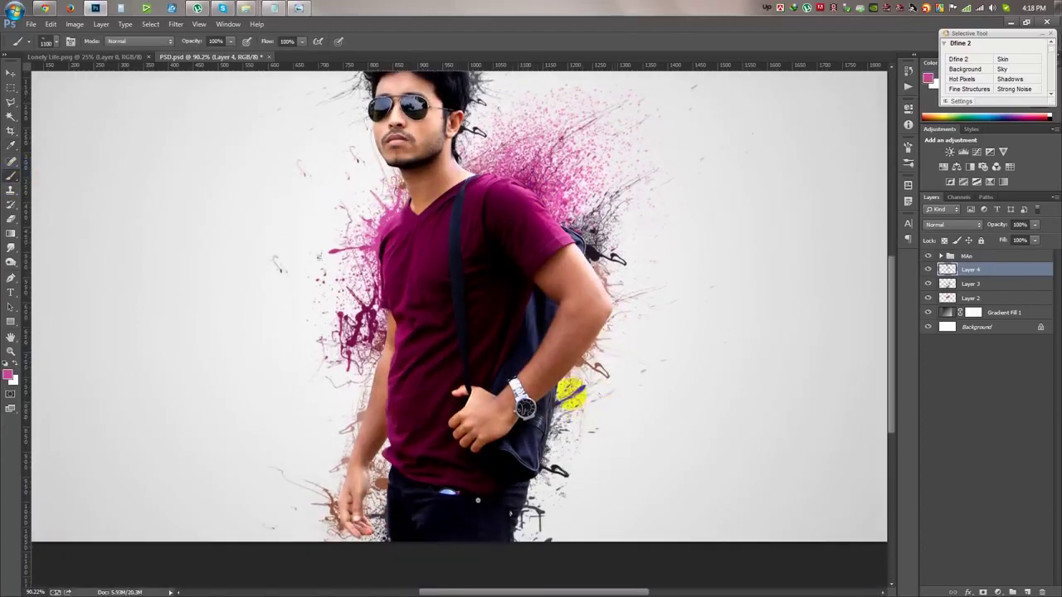
Pick a soft round brush tip, then switch to the Move tool and zoom the view.
right_click(513, 318)
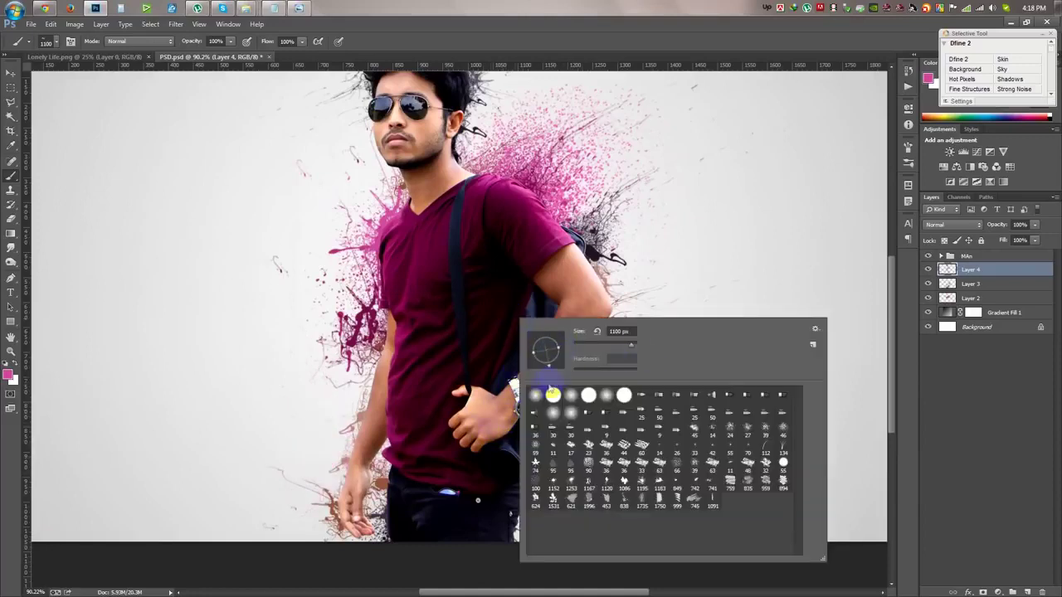
click(465, 551)
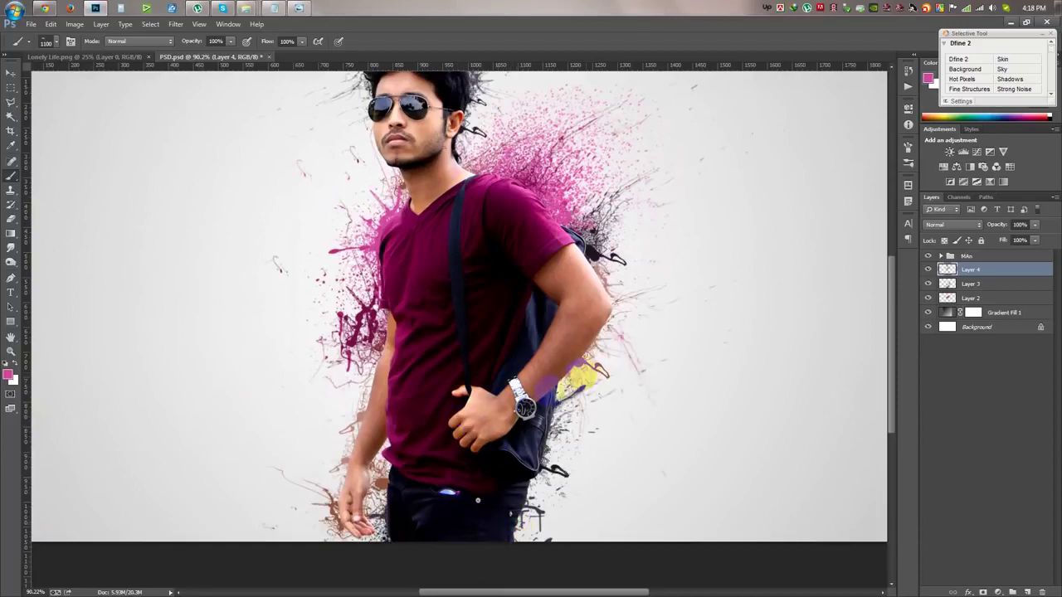
scroll(526, 379, down, 2)
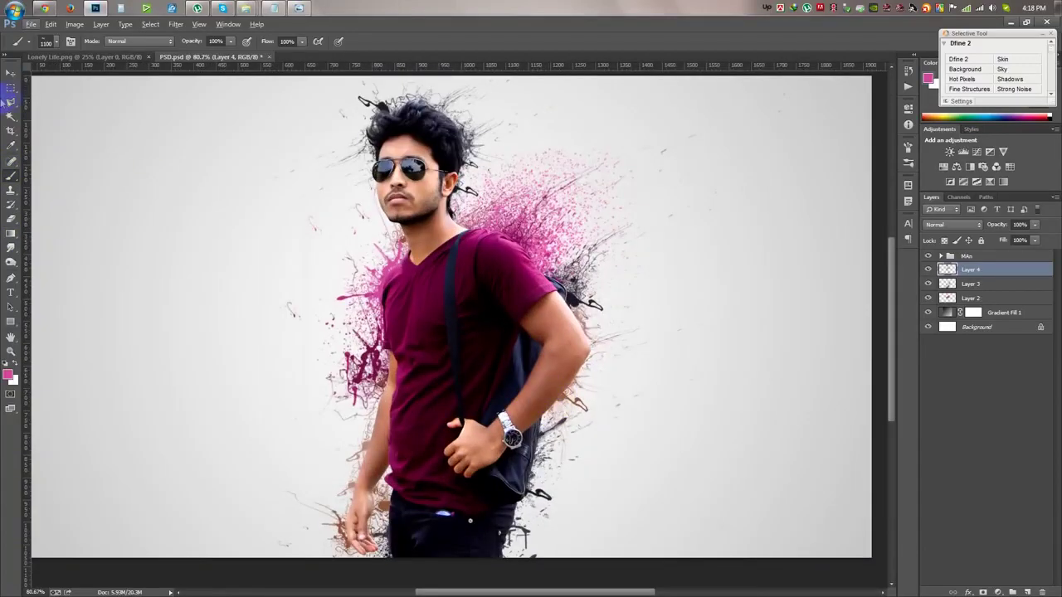
click(11, 73)
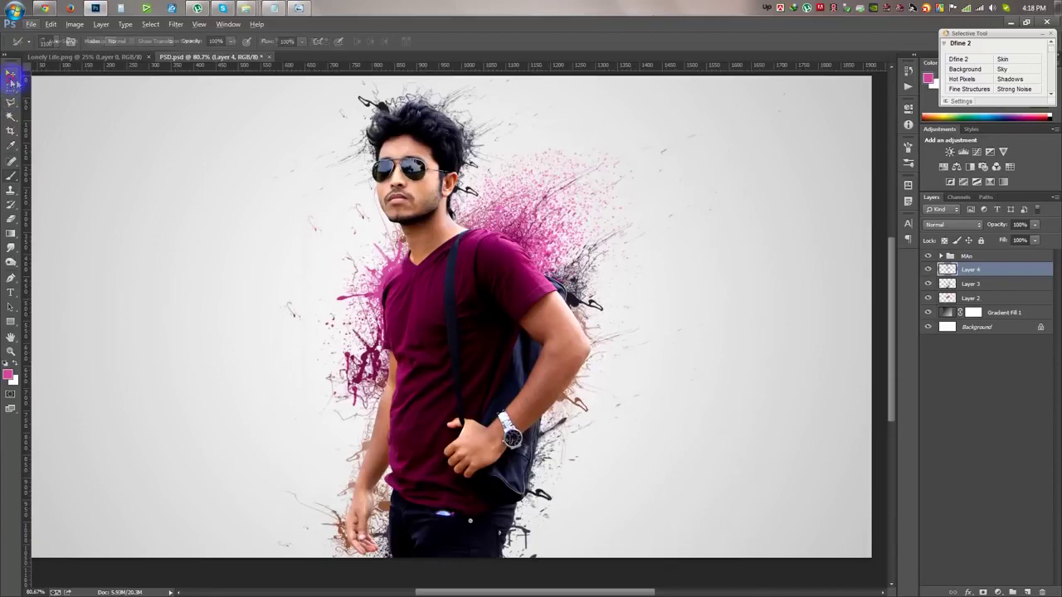
scroll(497, 291, down, 2)
scroll(489, 294, up, 2)
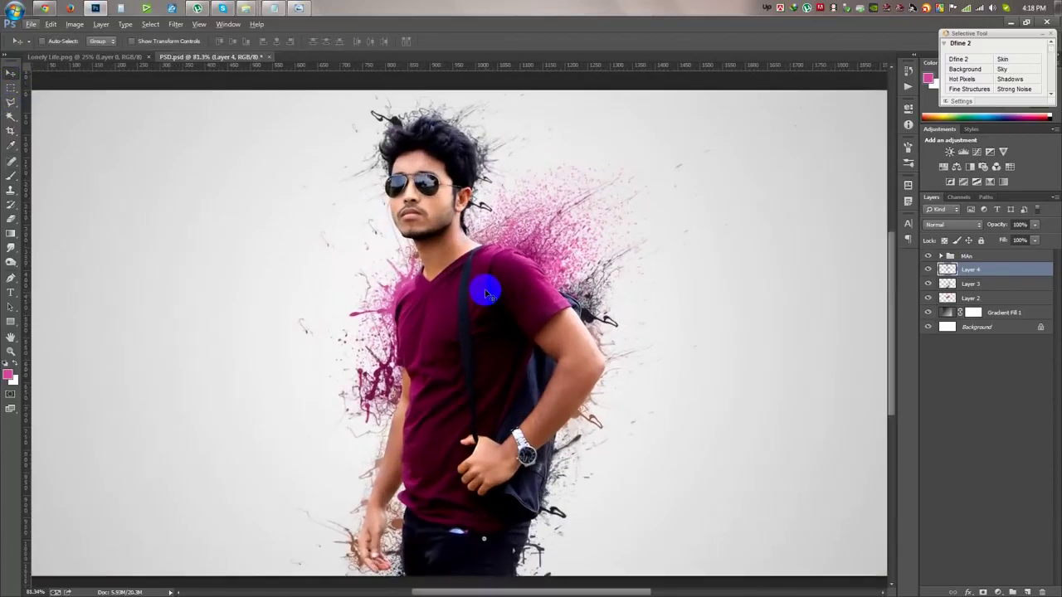
scroll(486, 293, up, 2)
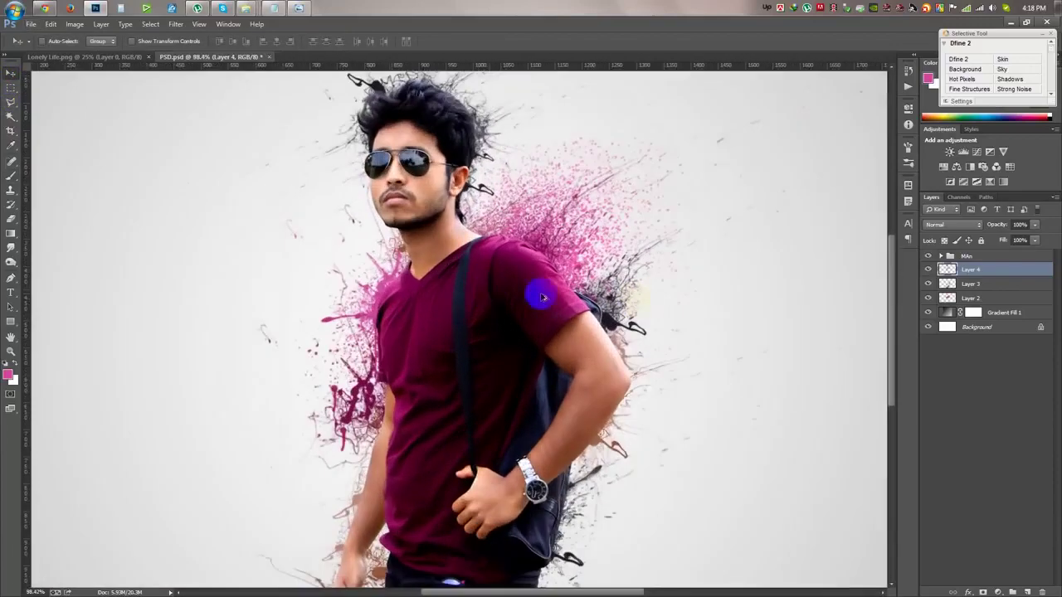
Add a layer mask to the MAn group.
click(993, 259)
drag(735, 294, 649, 279)
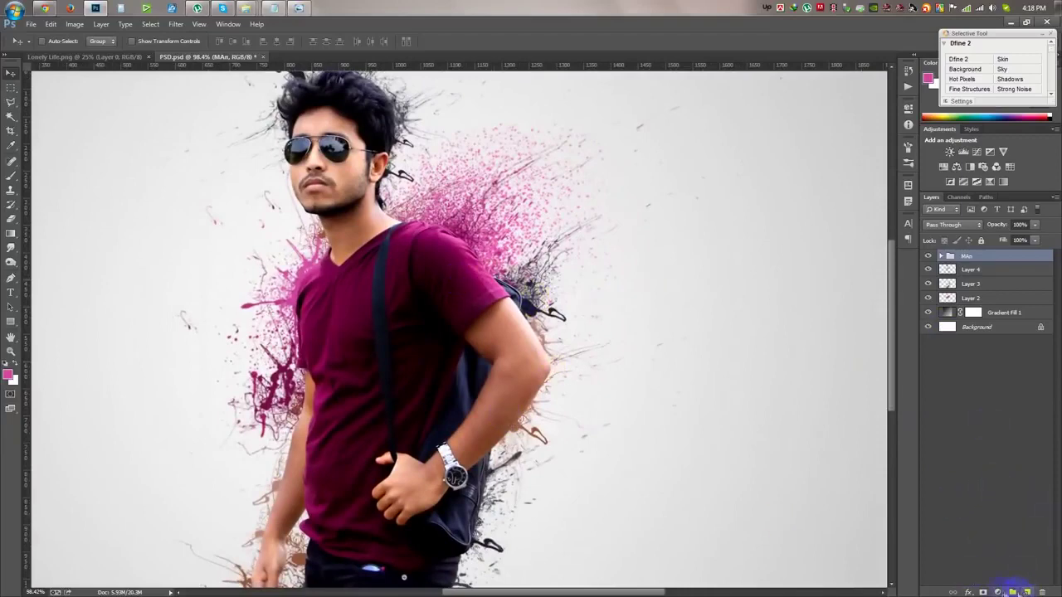
click(982, 591)
Paint splatter on the mask to disperse the forearm, hair edges and a shirt spot.
click(11, 175)
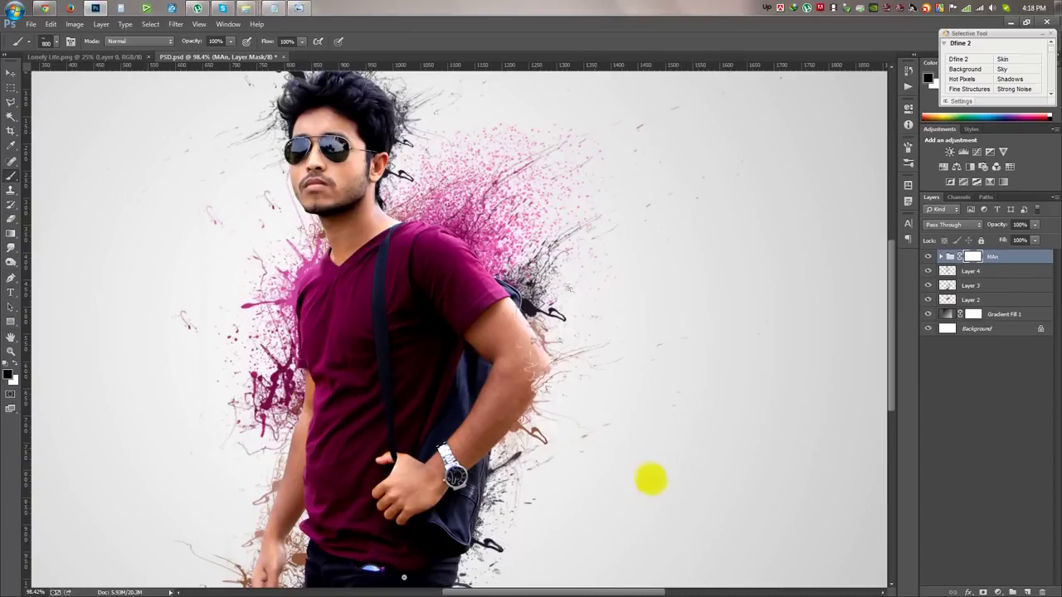
drag(489, 465, 529, 326)
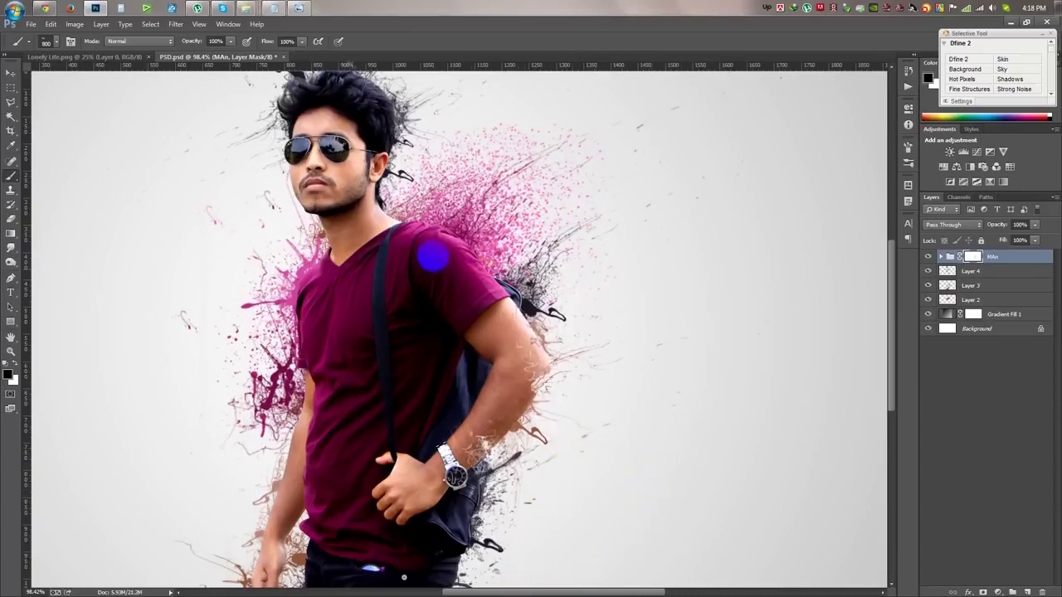
scroll(448, 216, up, 2)
drag(375, 183, 359, 164)
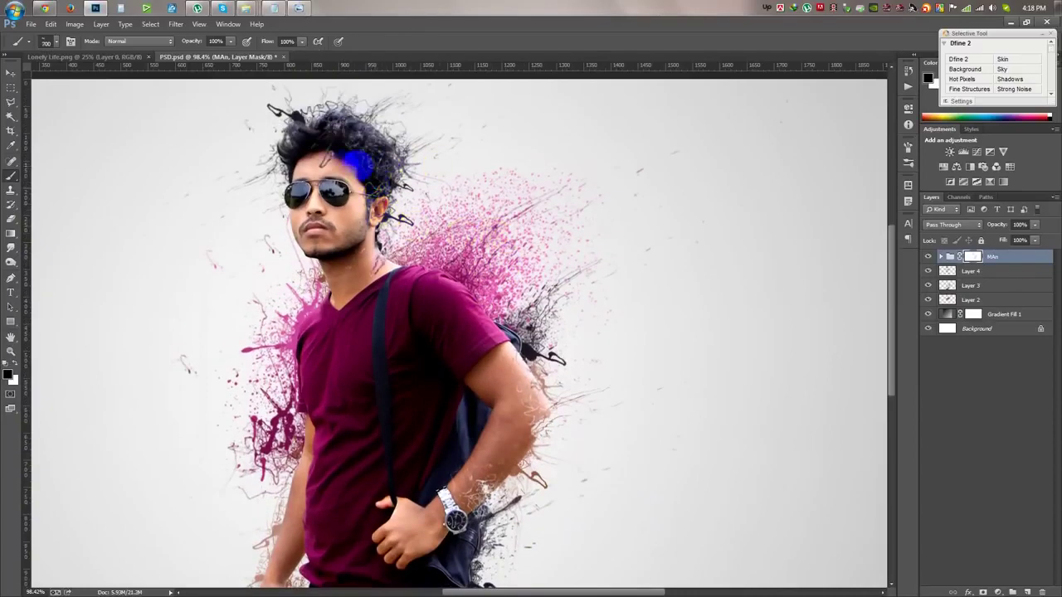
scroll(332, 391, down, 2)
click(332, 391)
Disperse the shirt's left side and lower jeans with more mask splatter.
scroll(296, 498, down, 6)
drag(296, 497, 260, 539)
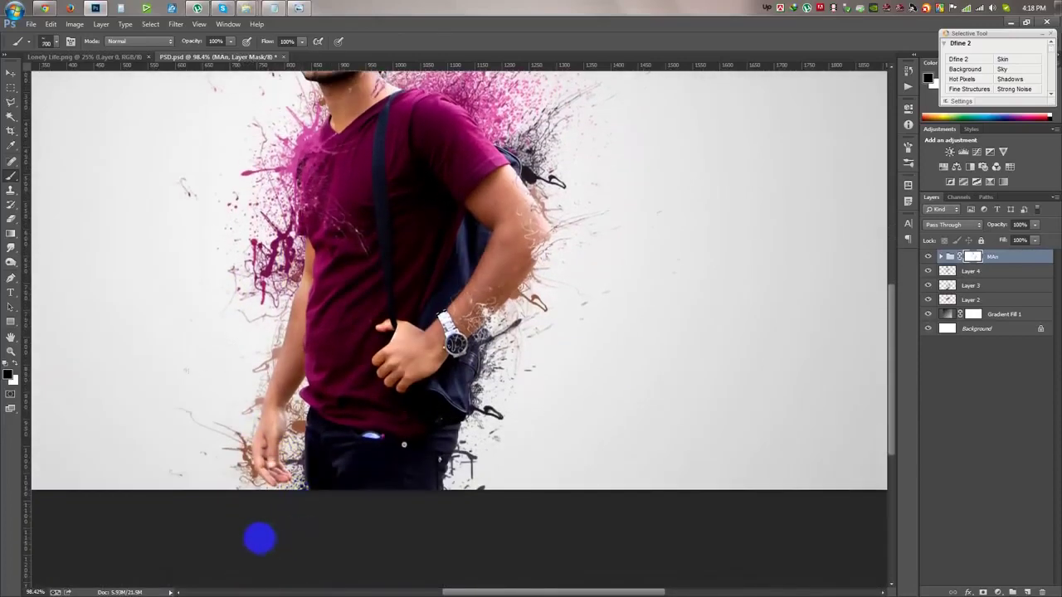
drag(313, 390, 323, 325)
mouse_move(403, 540)
mouse_down()
mouse_move(490, 587)
mouse_move(318, 444)
mouse_up()
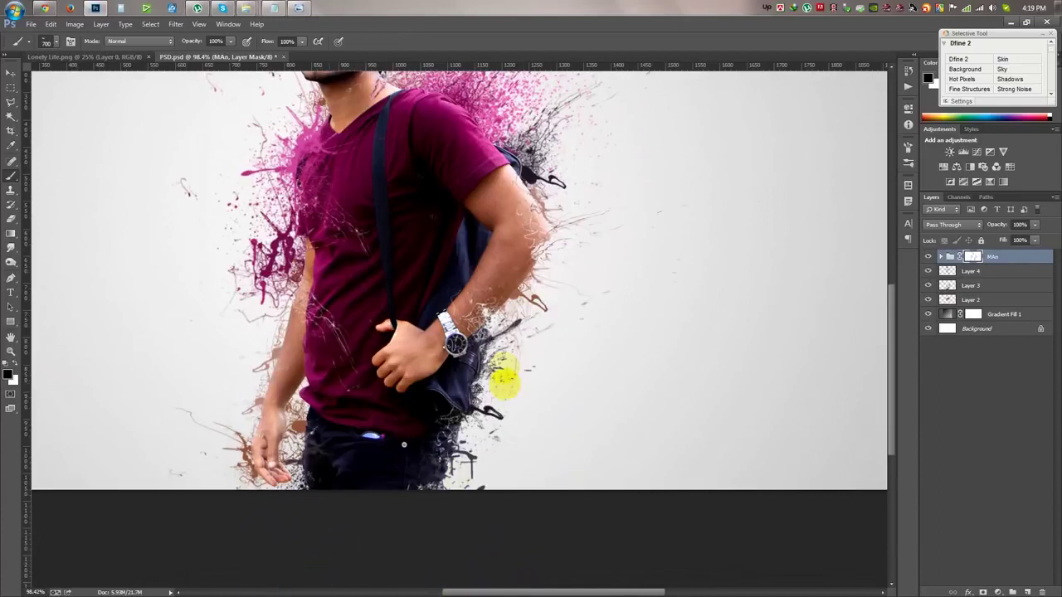
right_click(519, 357)
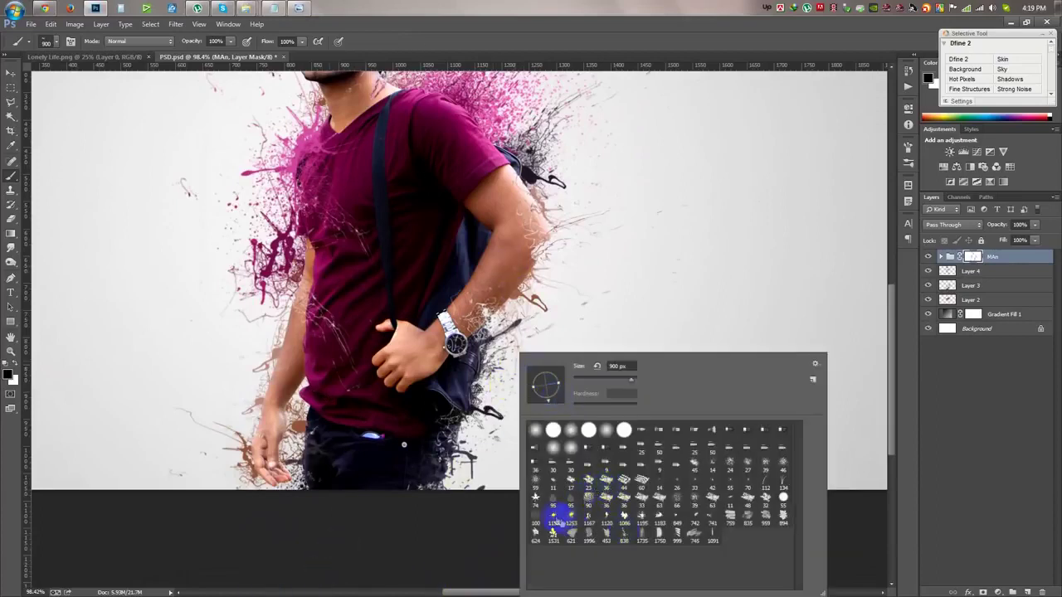
Select splatter brush 1253 and disperse the man's left forearm and bag strap on the mask.
click(571, 518)
key(Return)
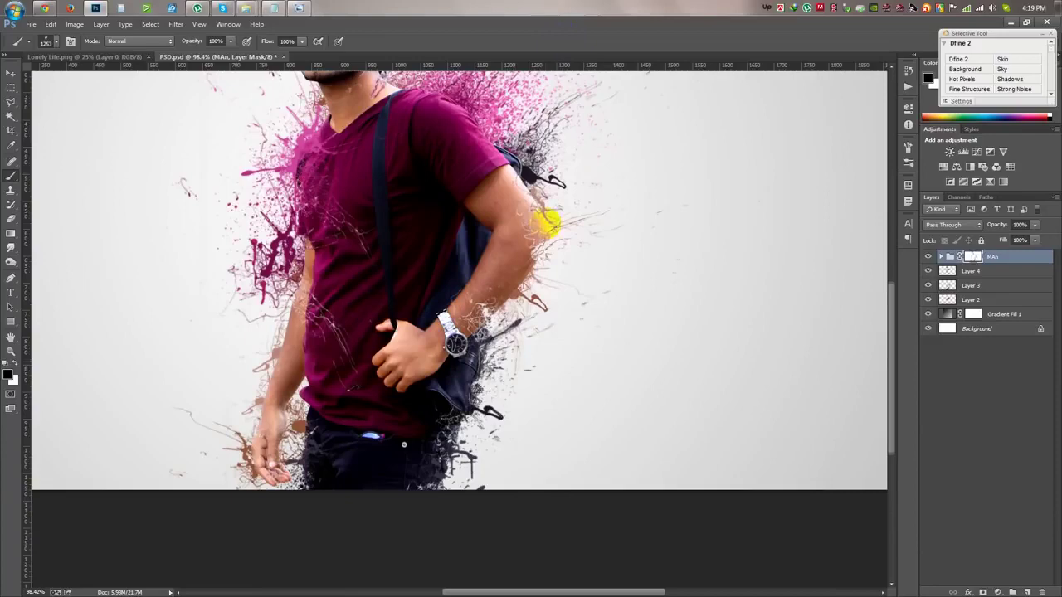
scroll(550, 225, up, 3)
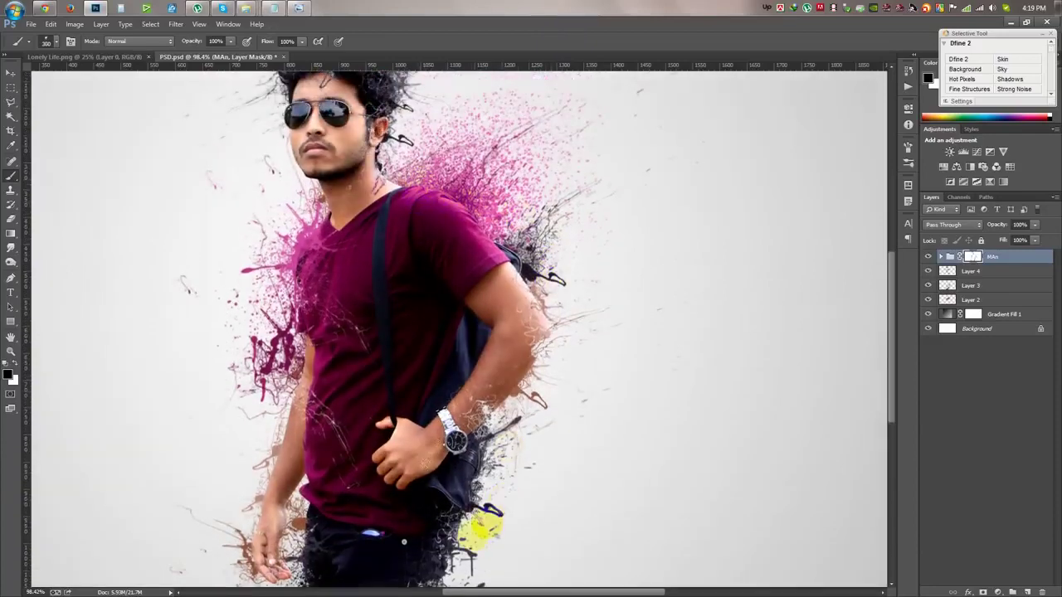
scroll(626, 406, down, 3)
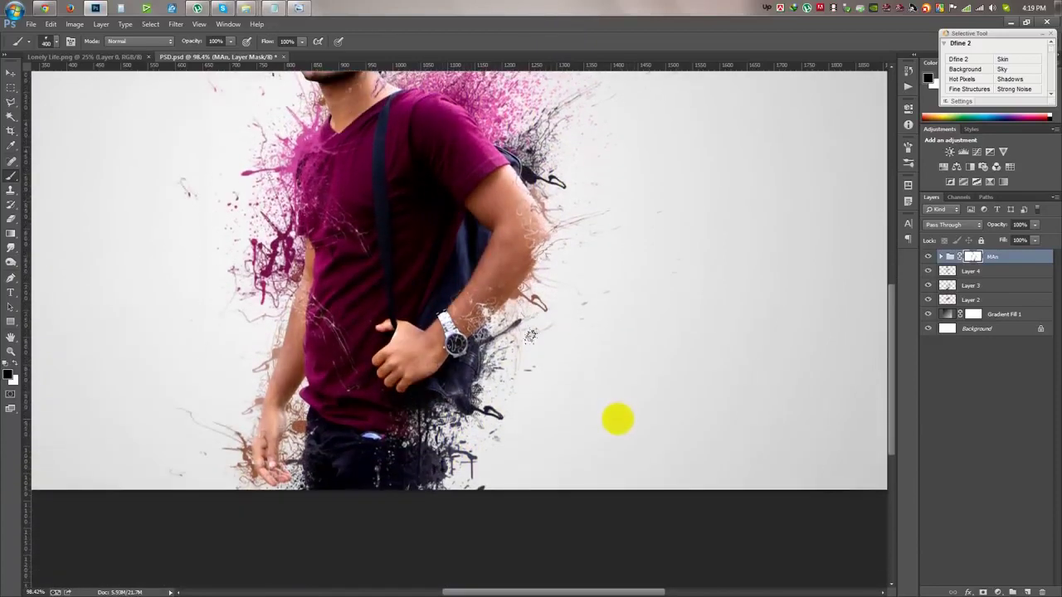
drag(282, 332, 340, 423)
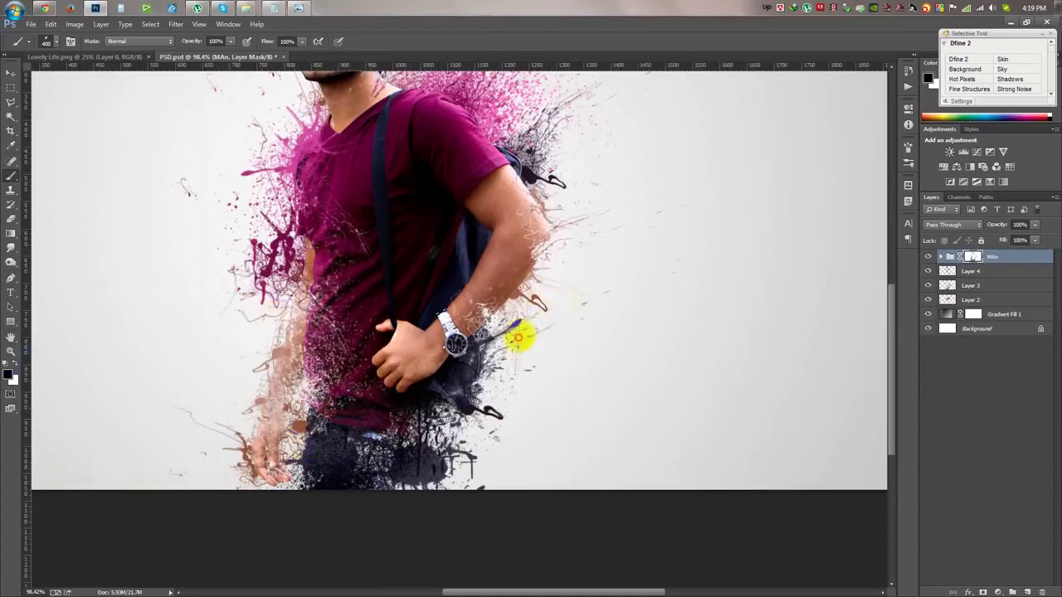
drag(570, 153, 497, 191)
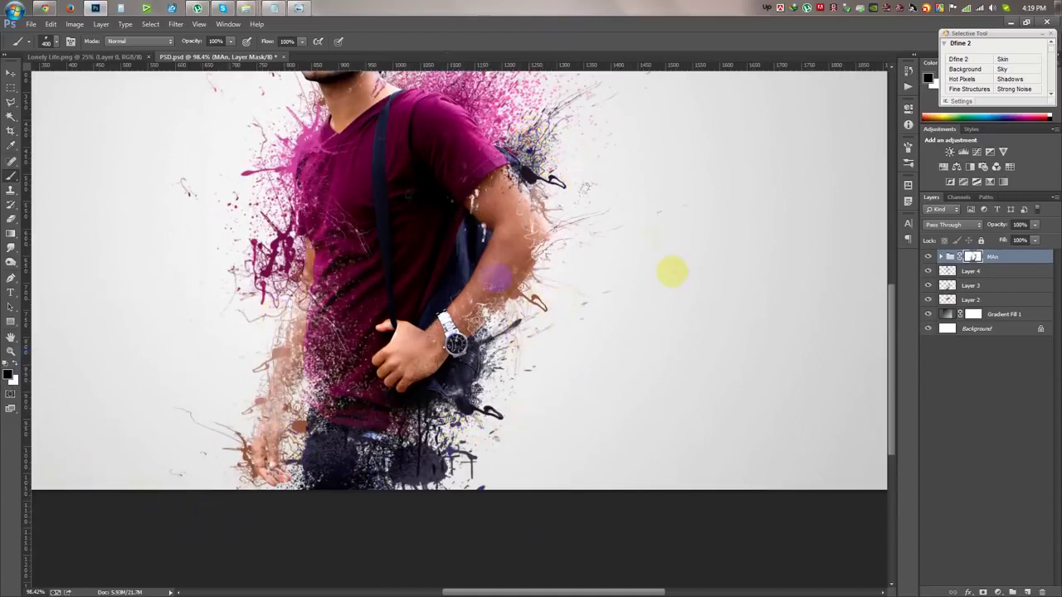
Stamp a large splatter over the man's torso on the MAn mask.
scroll(575, 113, up, 3)
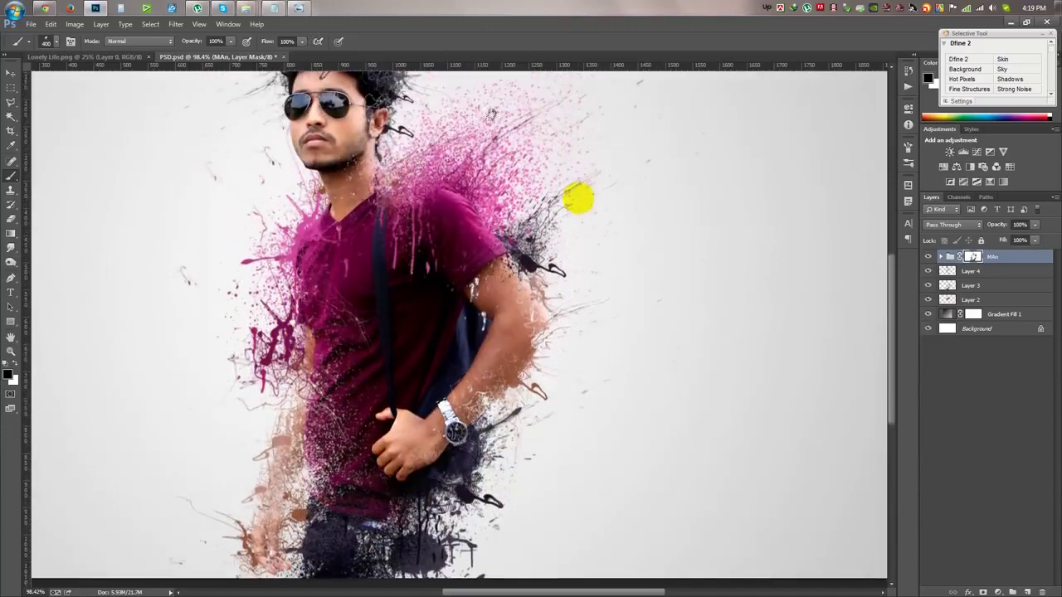
scroll(576, 194, up, 2)
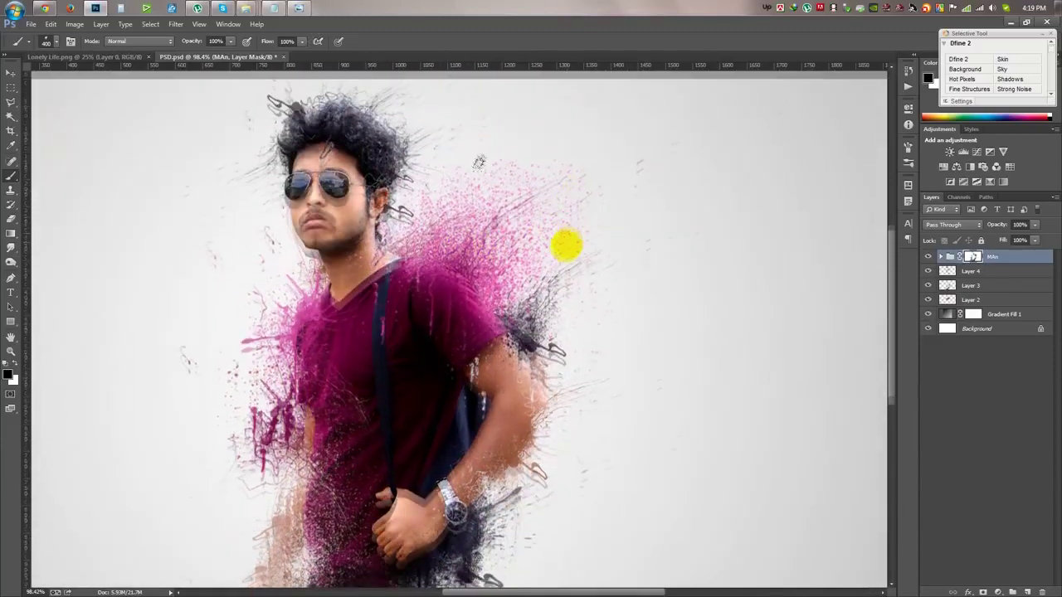
scroll(551, 261, down, 3)
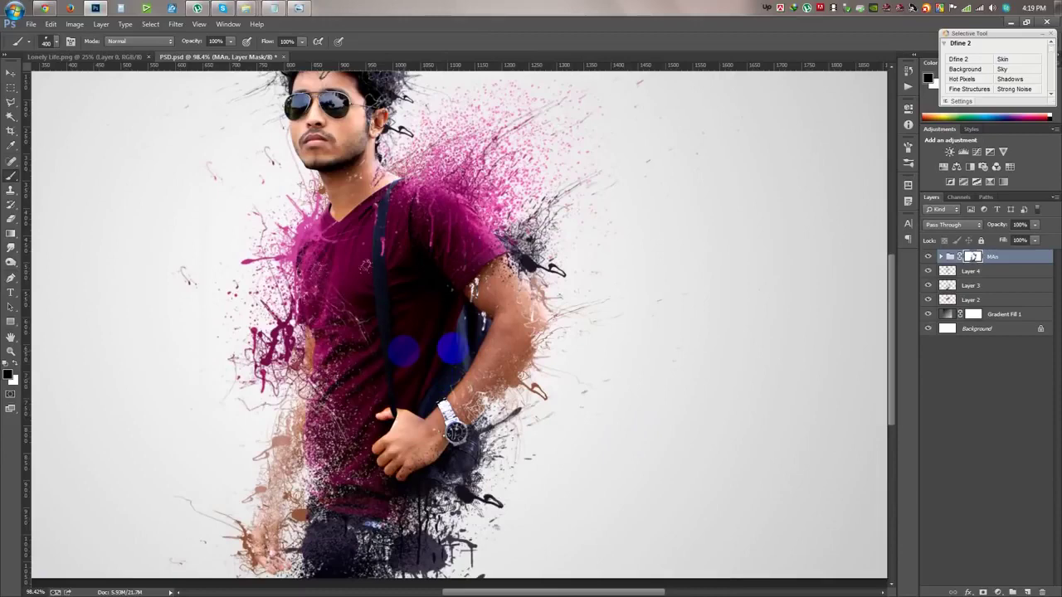
right_click(599, 313)
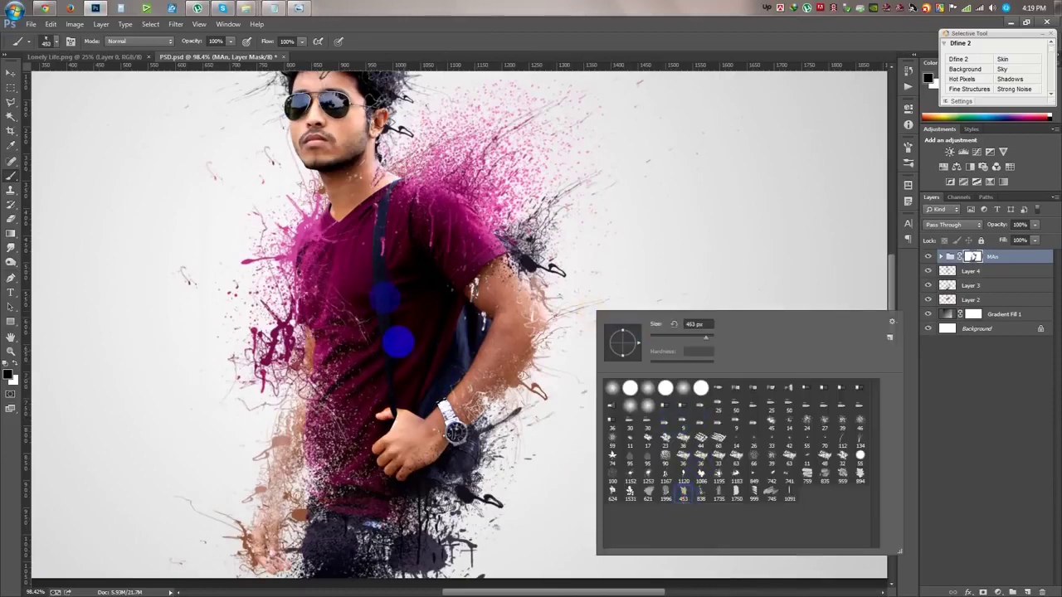
click(402, 349)
scroll(605, 304, down, 3)
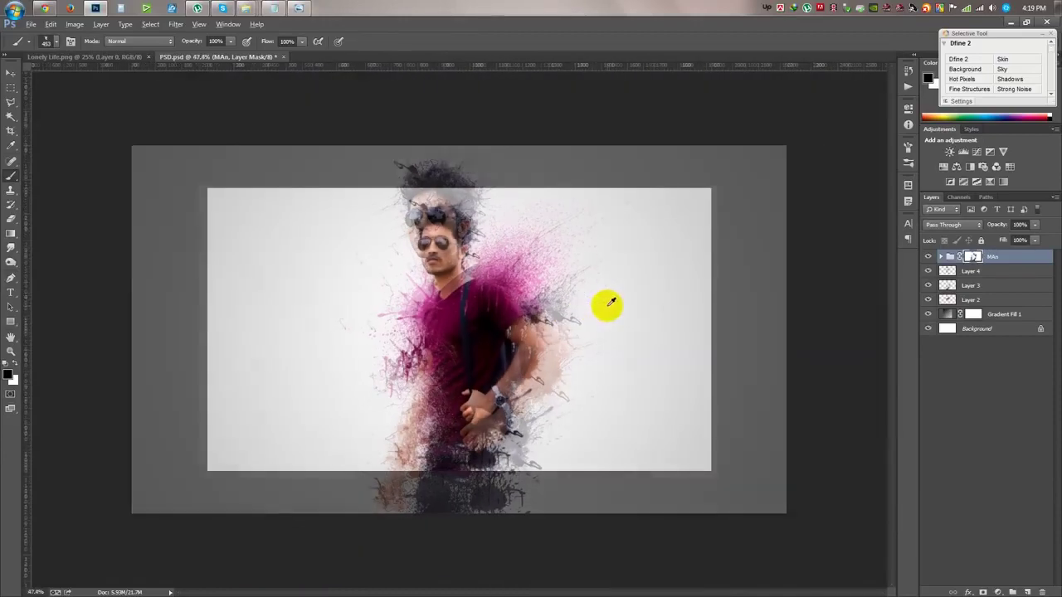
scroll(609, 303, up, 1)
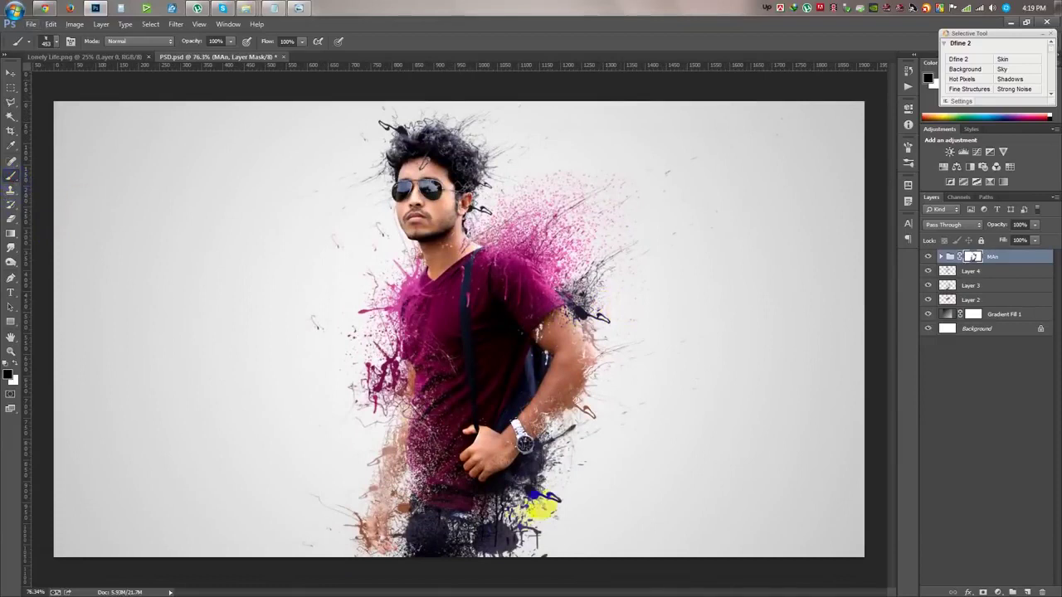
Break up the man's lower jeans with several splatter stamps.
click(438, 514)
drag(432, 517, 431, 526)
click(453, 521)
click(531, 513)
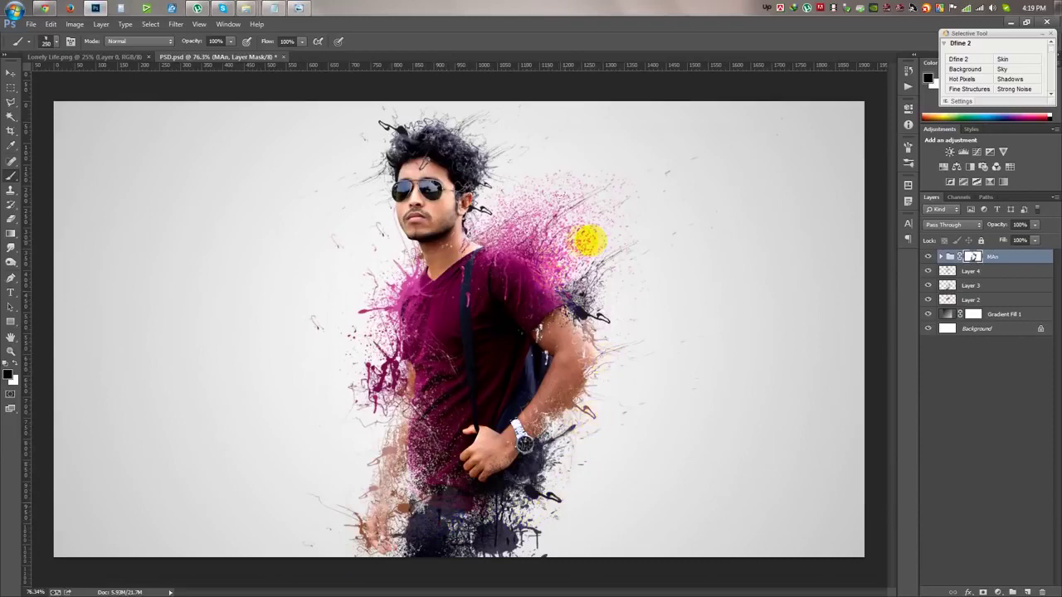
scroll(508, 160, up, 3)
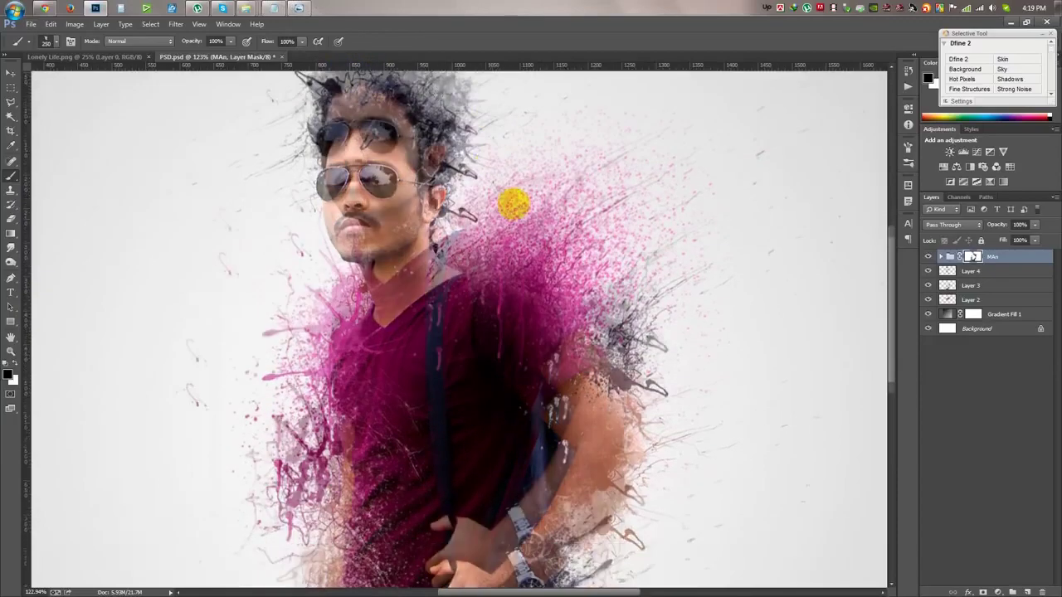
Merge the splatter Layers 4, 3 and 2 into one layer.
click(996, 271)
shift+click(998, 299)
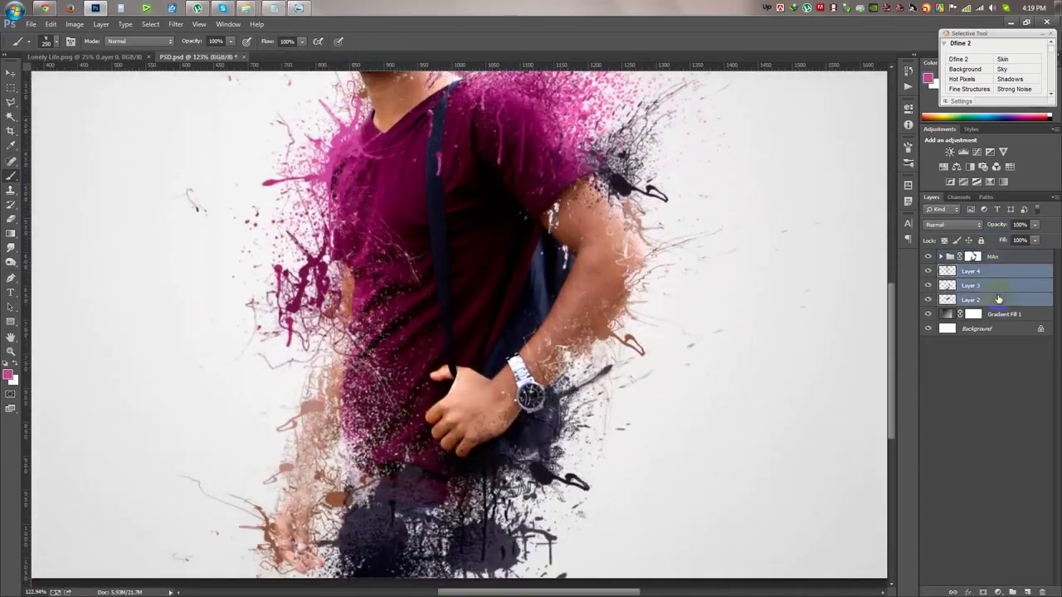
key(ctrl+e)
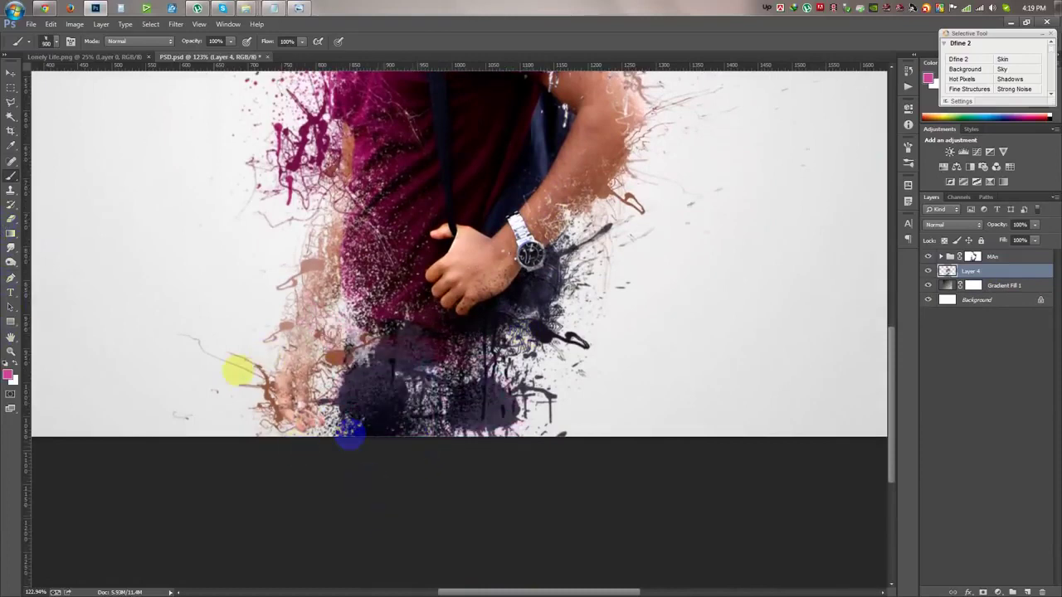
Erase dark ink at the bottom with a 600 px eraser.
click(11, 218)
right_click(247, 214)
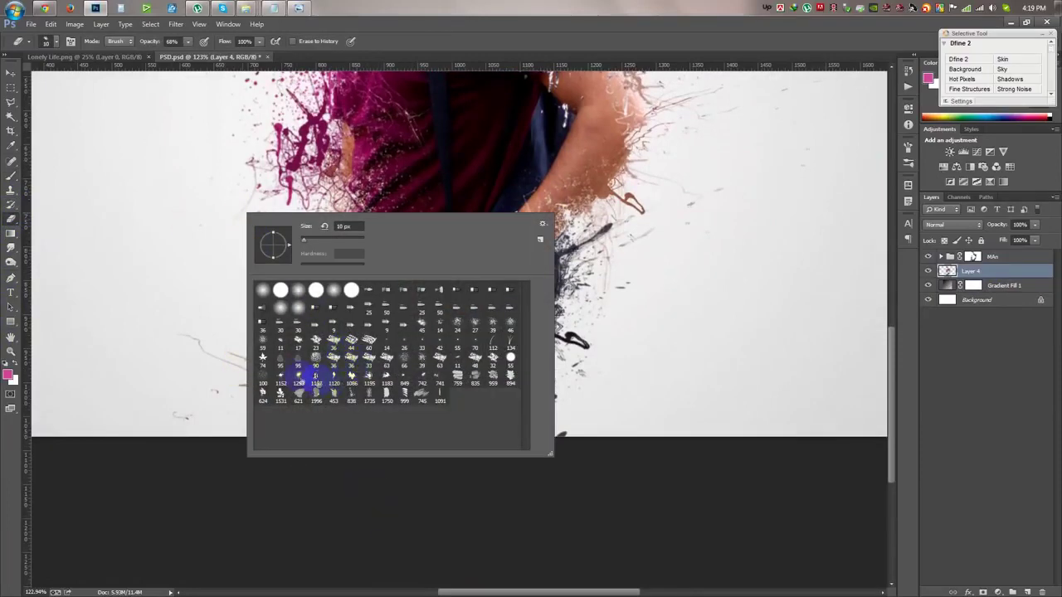
key(Return)
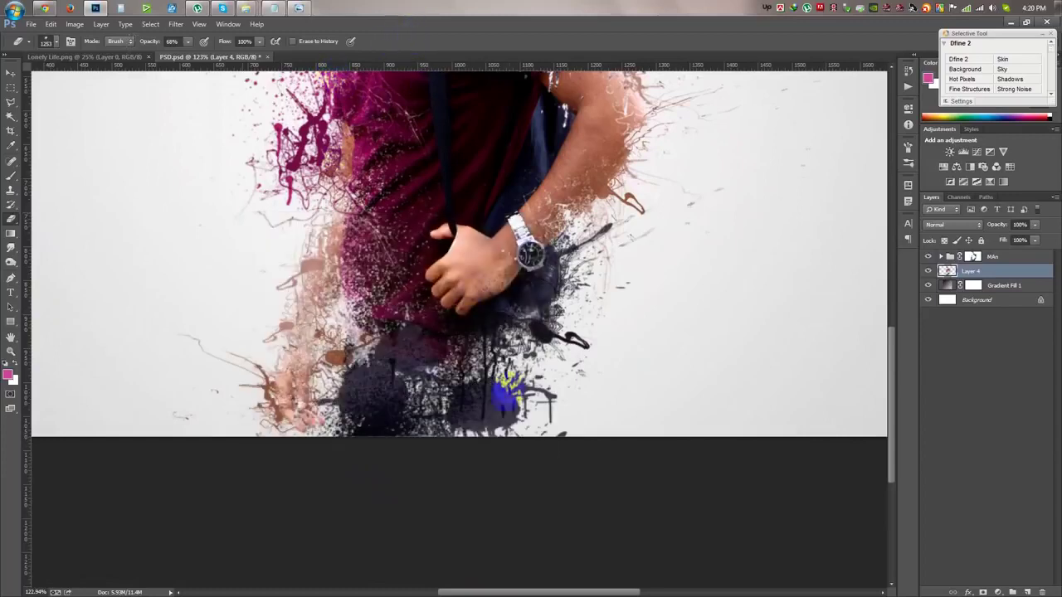
key(bracketleft)
key(bracketleft)
key(bracketleft)
click(379, 489)
click(356, 510)
mouse_move(356, 510)
mouse_down()
mouse_move(431, 510)
mouse_move(663, 434)
mouse_up()
Erase the remaining ink speckles below the figure with a 250 px eraser.
right_click(655, 353)
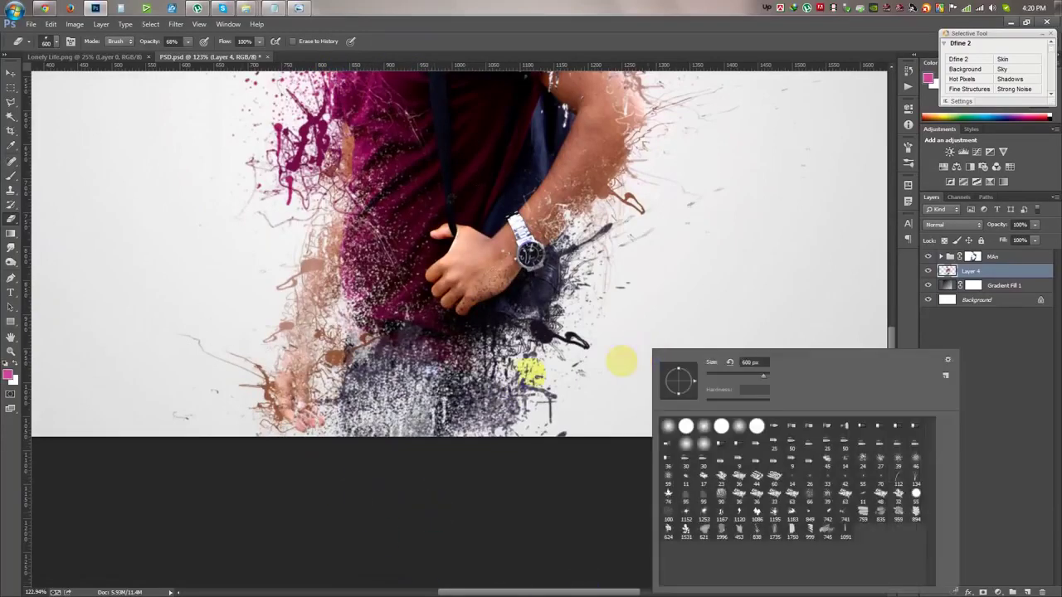
key(Return)
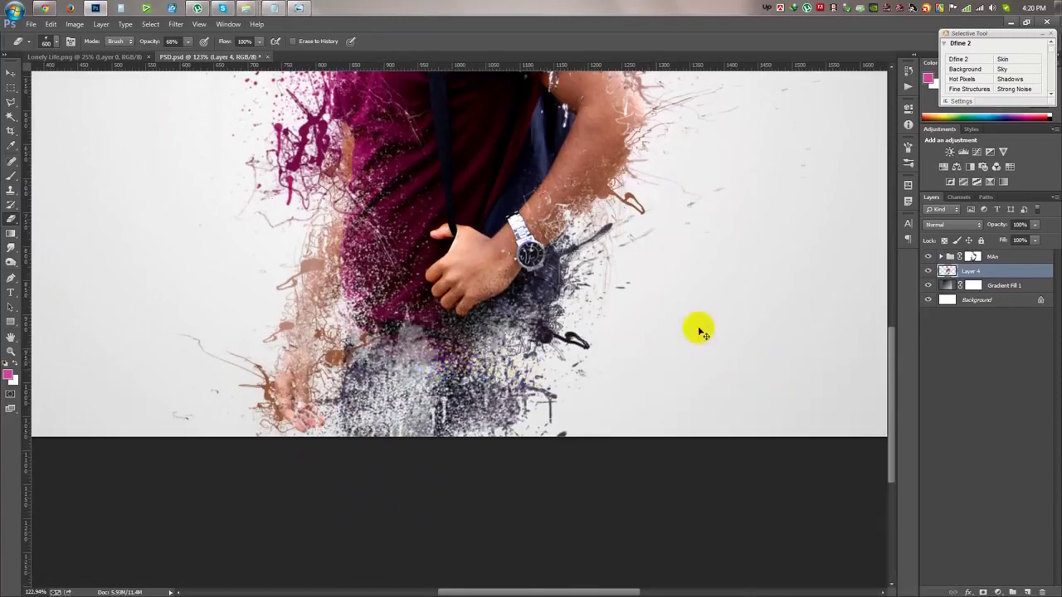
key(bracketleft)
key(bracketleft)
key(bracketleft)
click(446, 363)
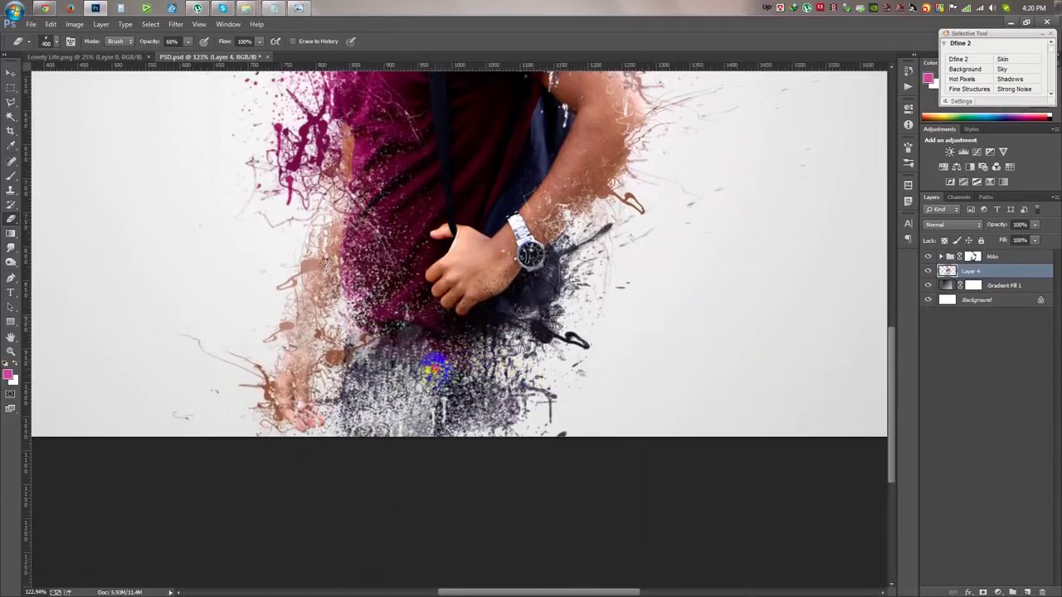
right_click(701, 295)
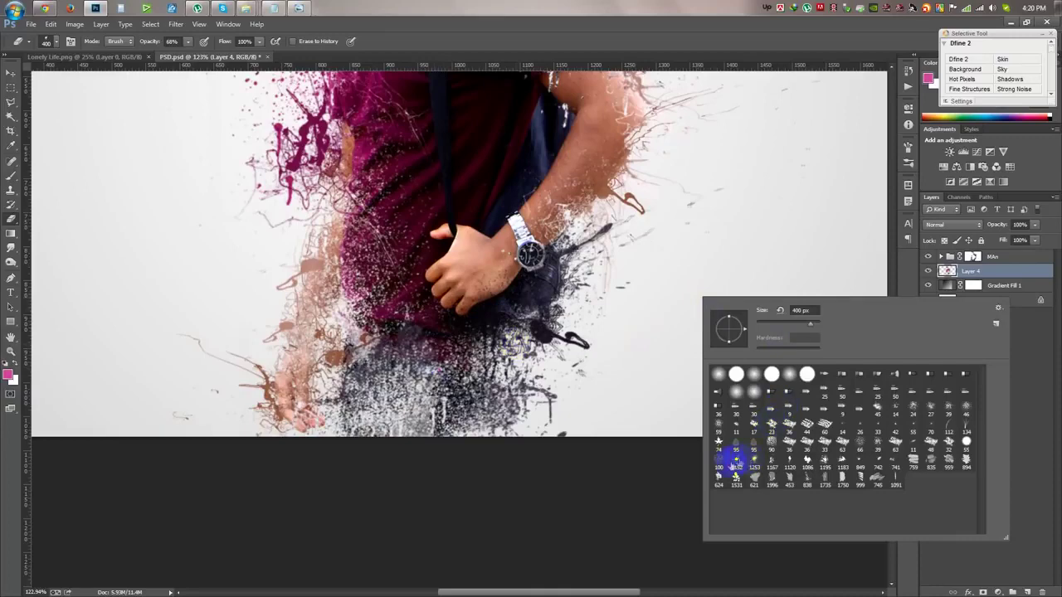
click(682, 66)
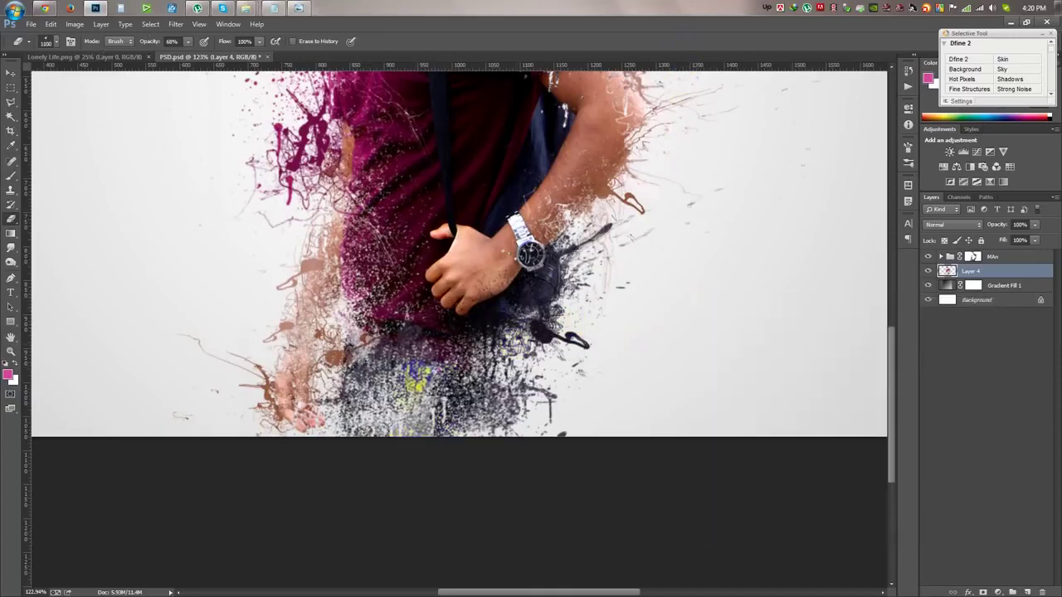
mouse_move(362, 493)
mouse_down()
mouse_move(659, 446)
mouse_move(429, 202)
mouse_up()
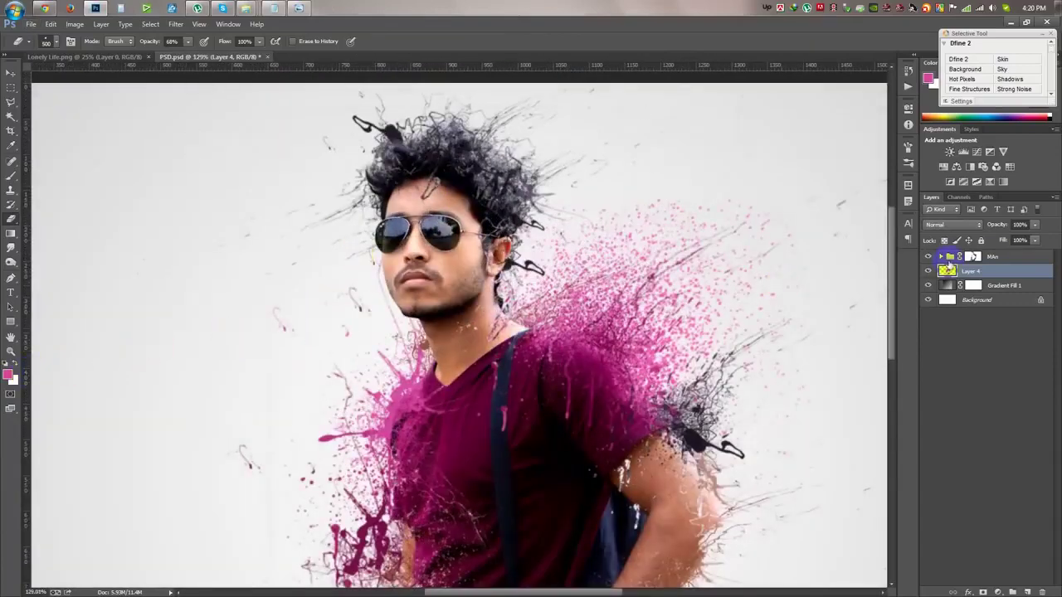
Paint black with a 200 px splatter brush on the MAn mask, masking a shoulder spot.
click(975, 257)
key(d)
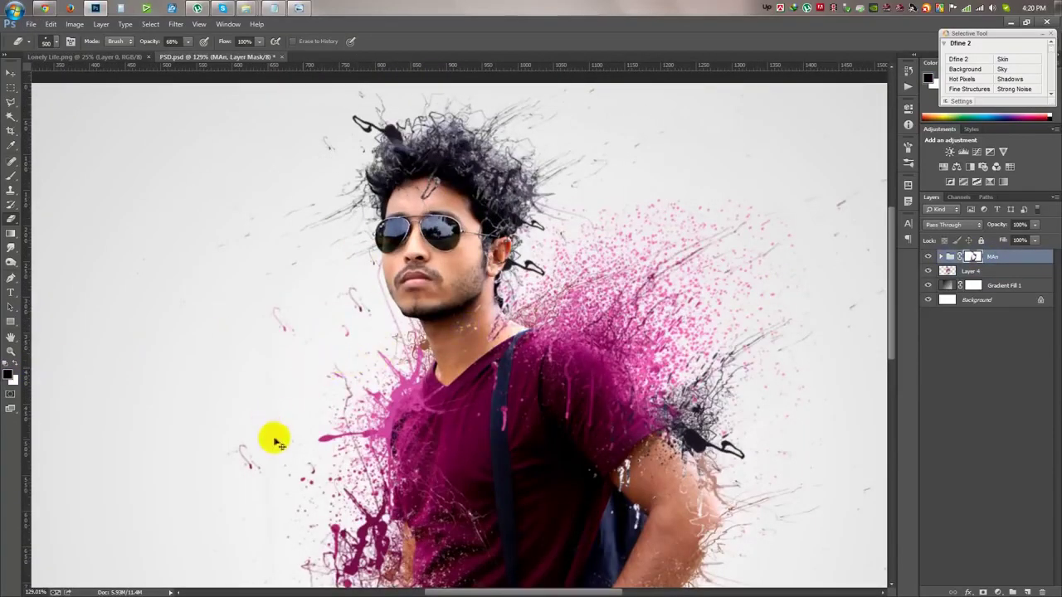
key(bracketleft)
key(bracketleft)
key(bracketleft)
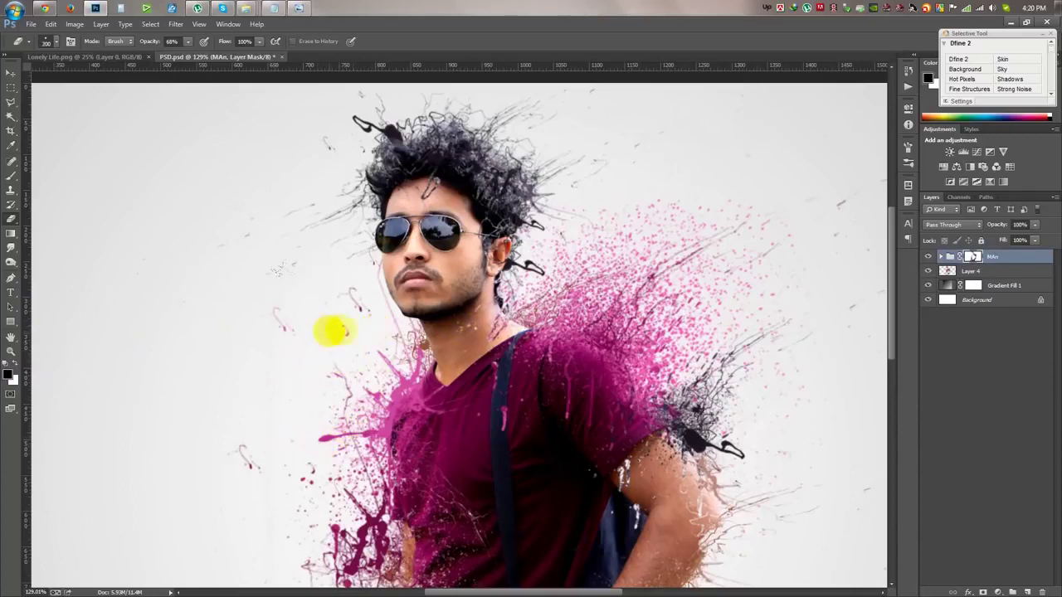
click(11, 177)
right_click(336, 306)
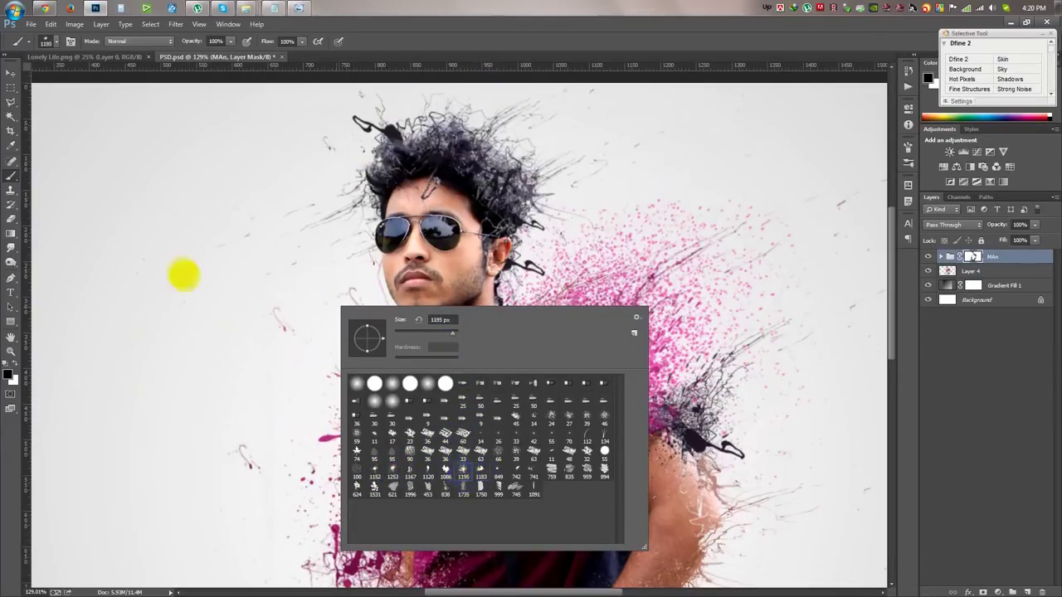
key(Return)
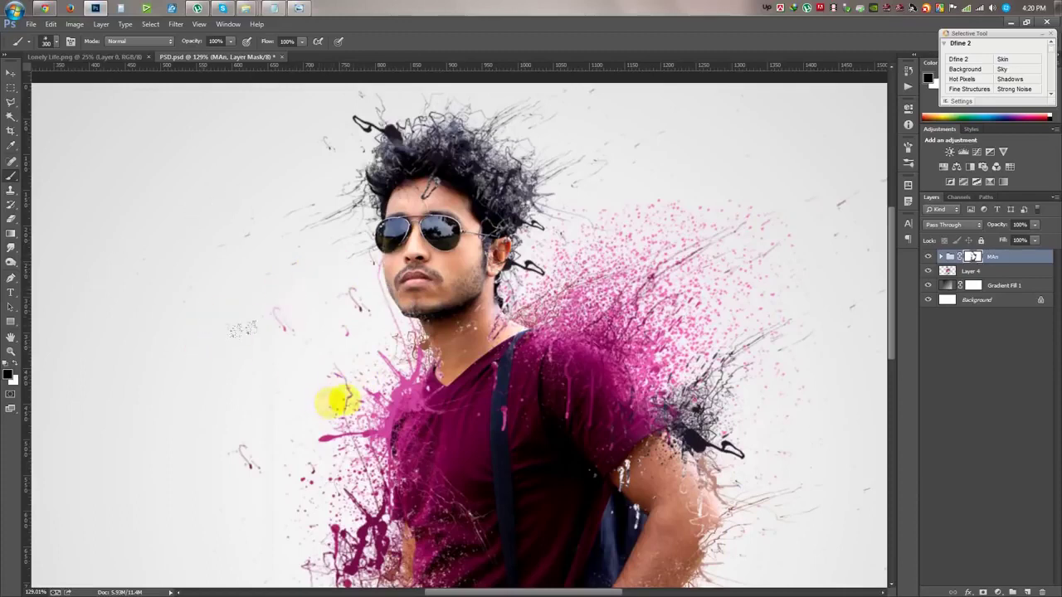
click(527, 274)
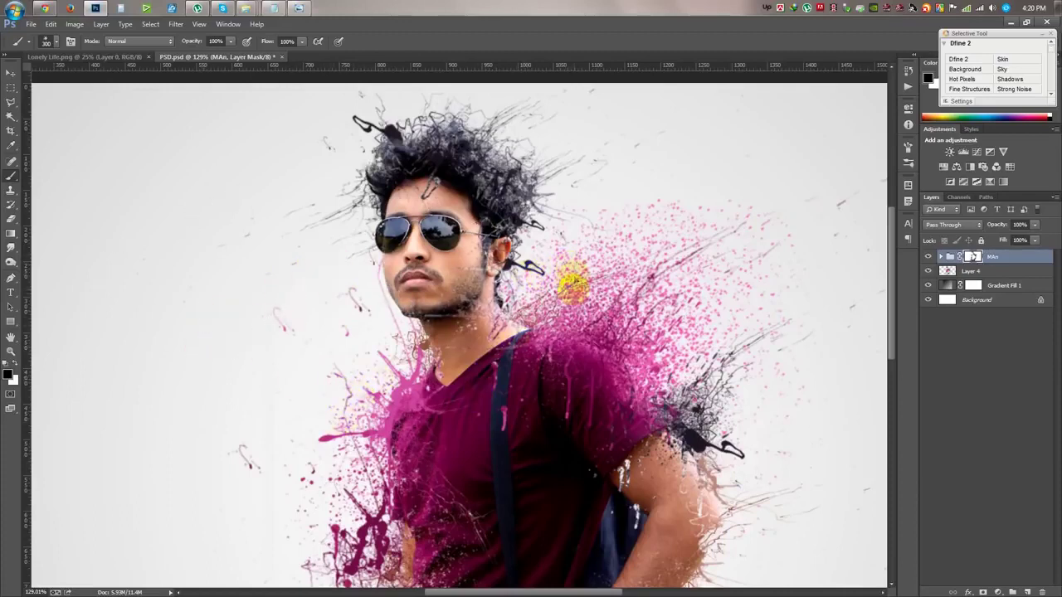
Hide more of the forearm and chest through the mask, zoomed in on the torso.
right_click(336, 295)
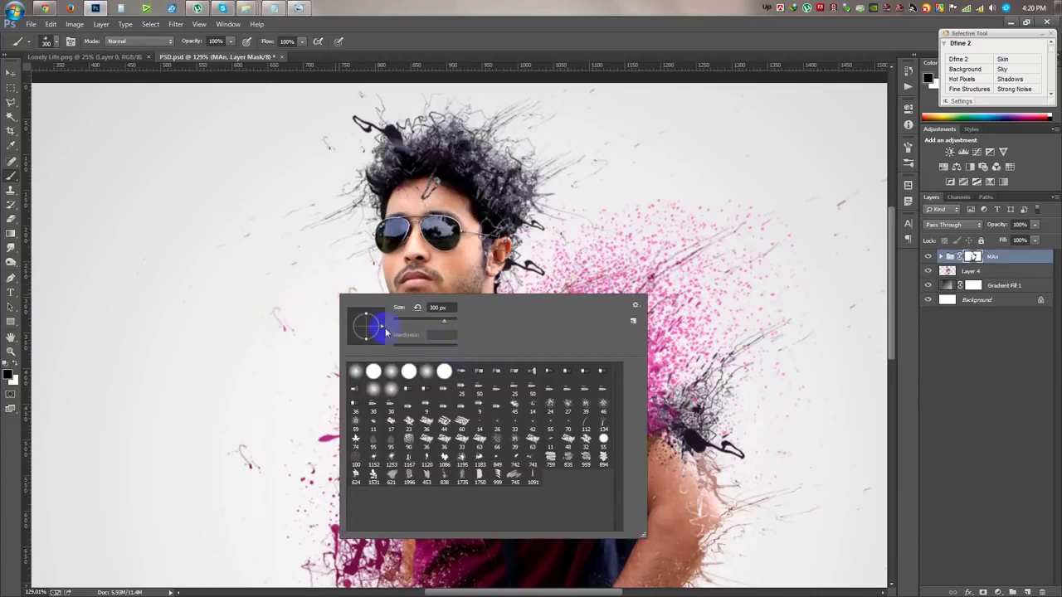
click(433, 30)
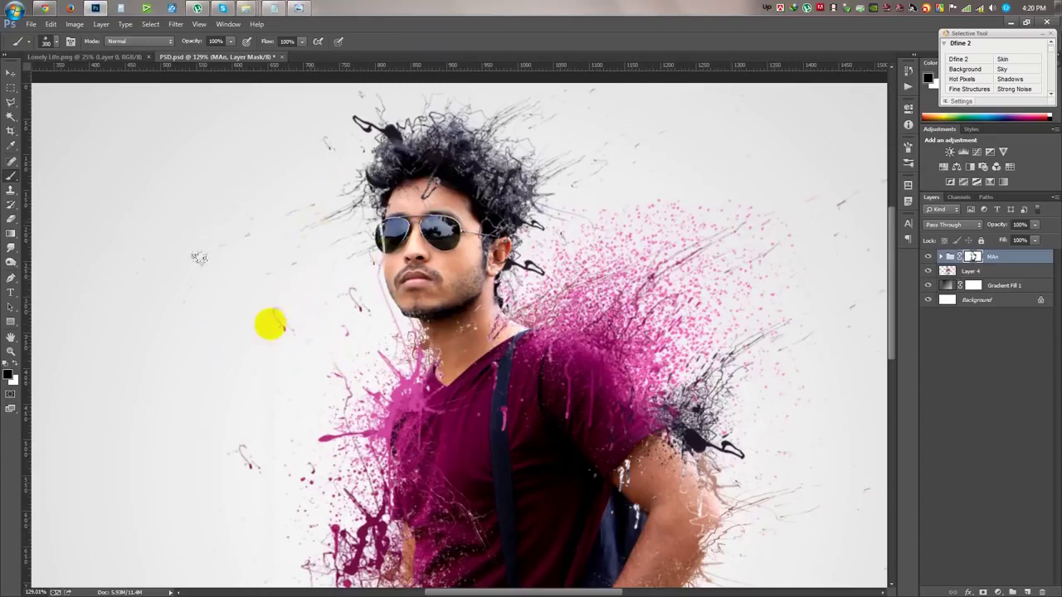
drag(275, 324, 609, 518)
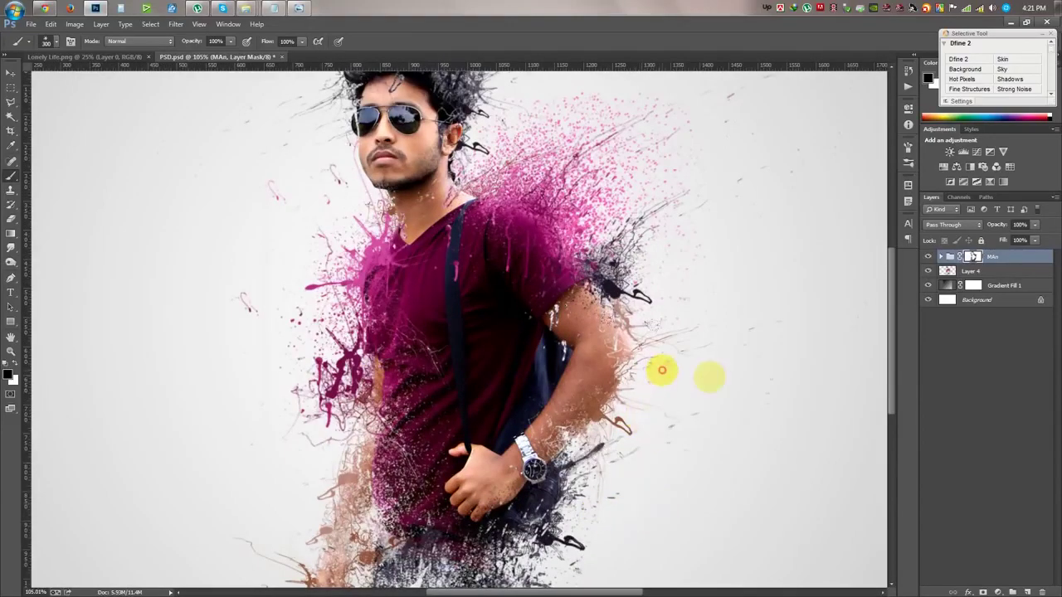
drag(581, 377, 605, 415)
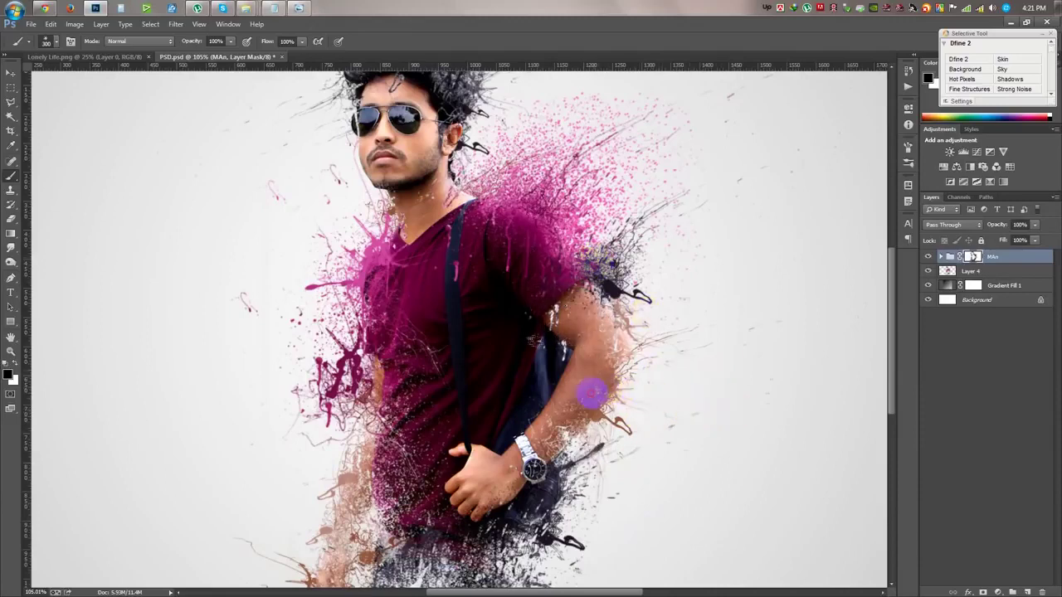
drag(415, 355, 406, 471)
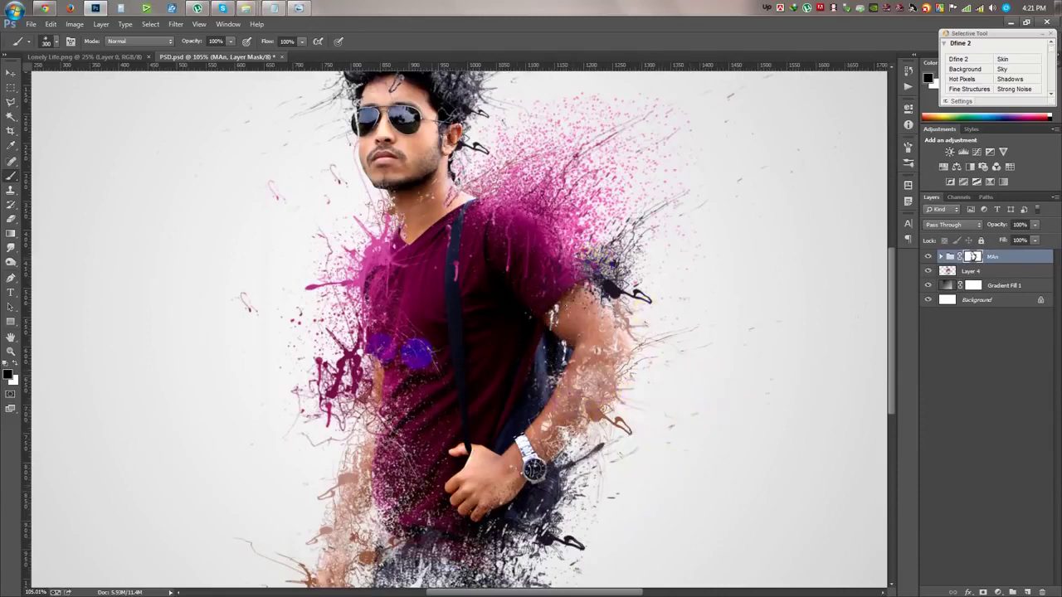
Merge all visible layers into new Layer 5 and open it in Color Efex Pro 4.
click(11, 73)
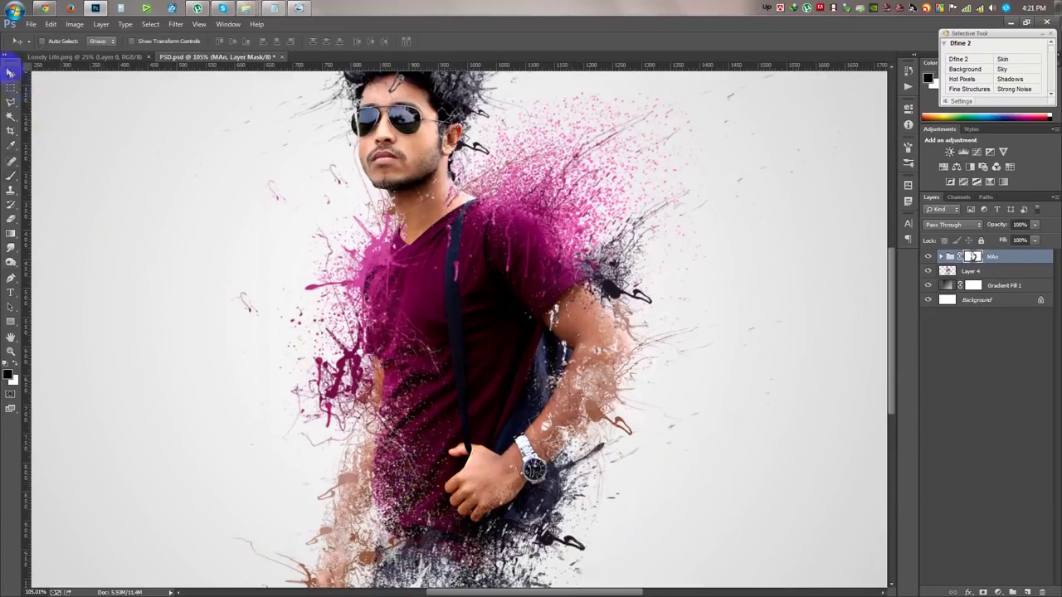
key(ctrl+minus)
key(ctrl+minus)
key(ctrl+minus)
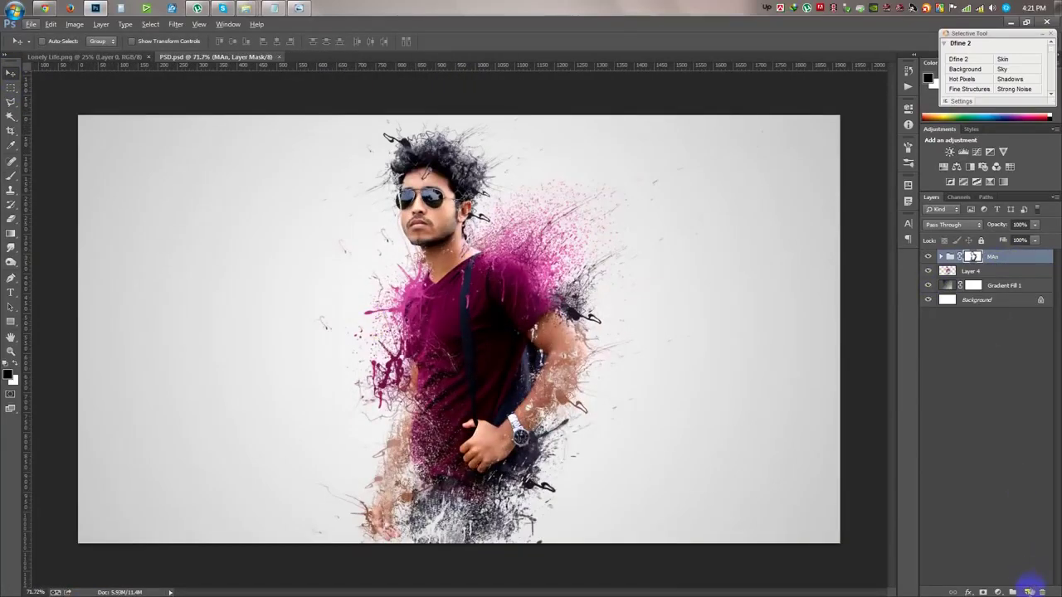
key(ctrl+shift+alt+e)
click(157, 27)
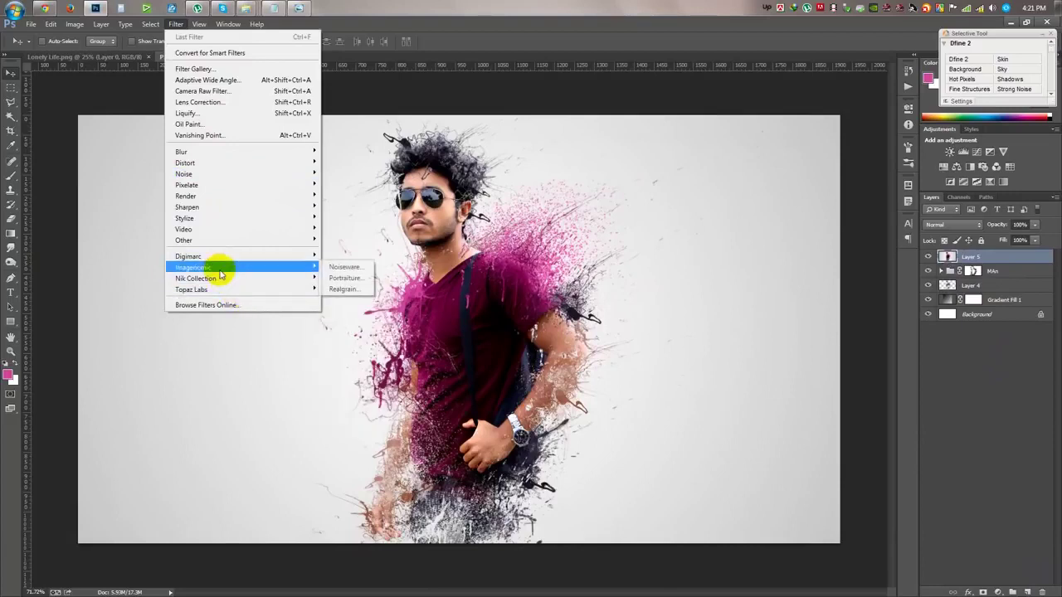
mouse_move(196, 278)
click(370, 289)
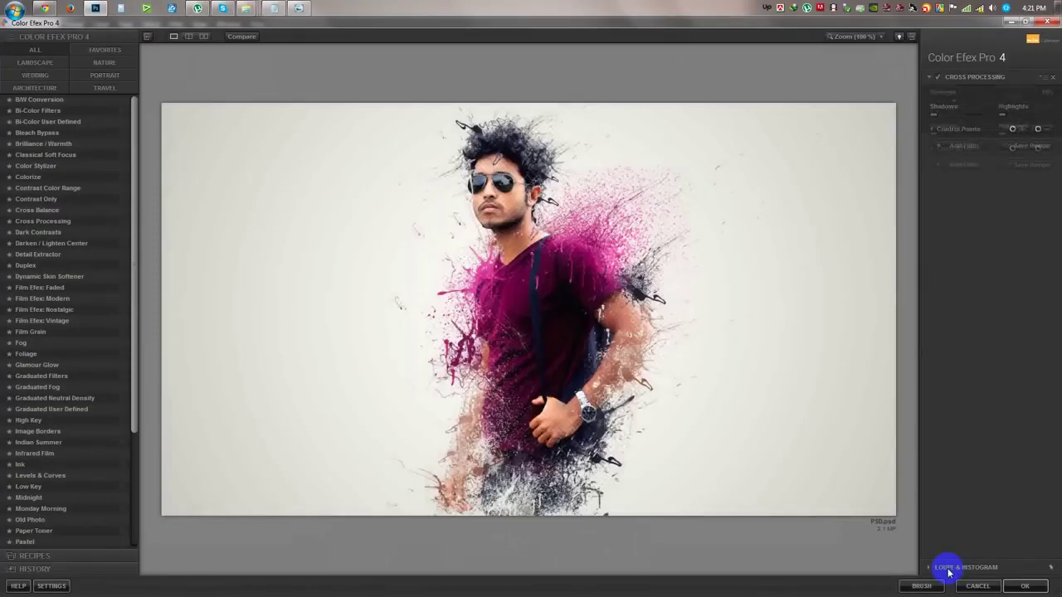
Confirm the 19% Cross Processing look, returning the result to Photoshop.
click(1023, 585)
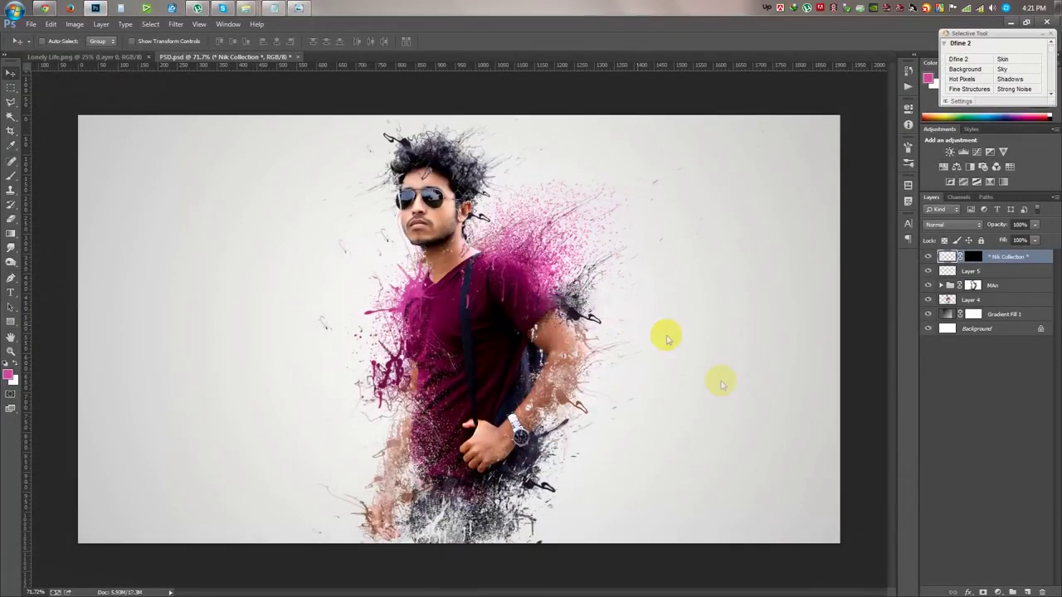
click(996, 591)
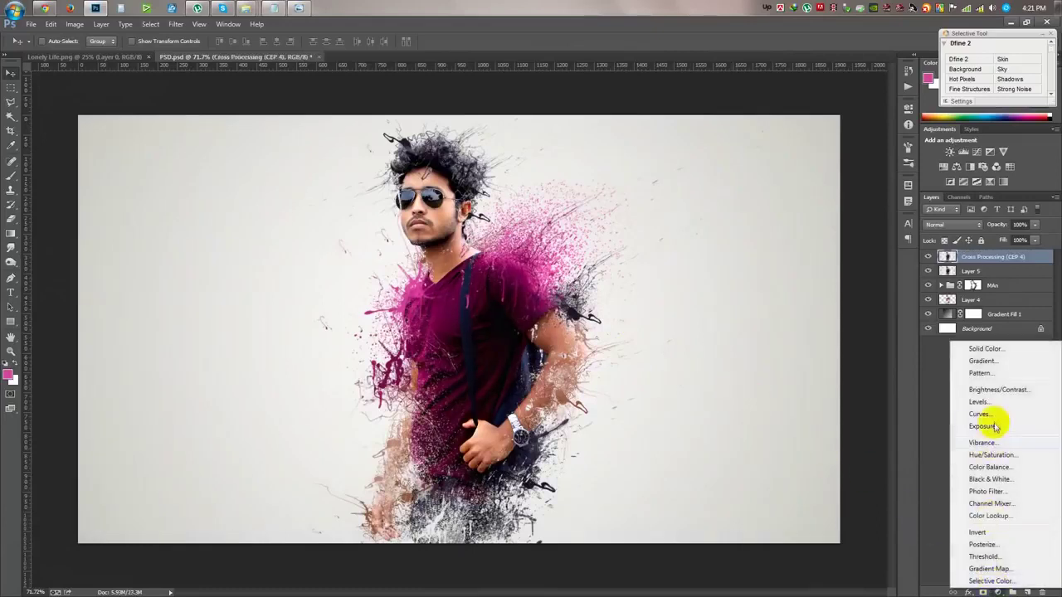
click(987, 469)
click(952, 225)
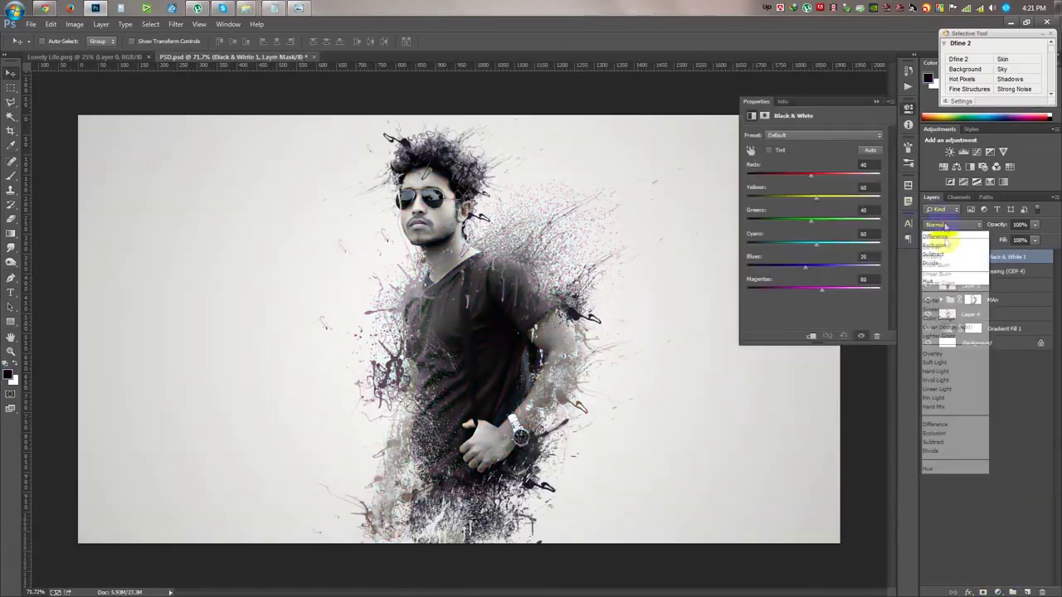
click(939, 373)
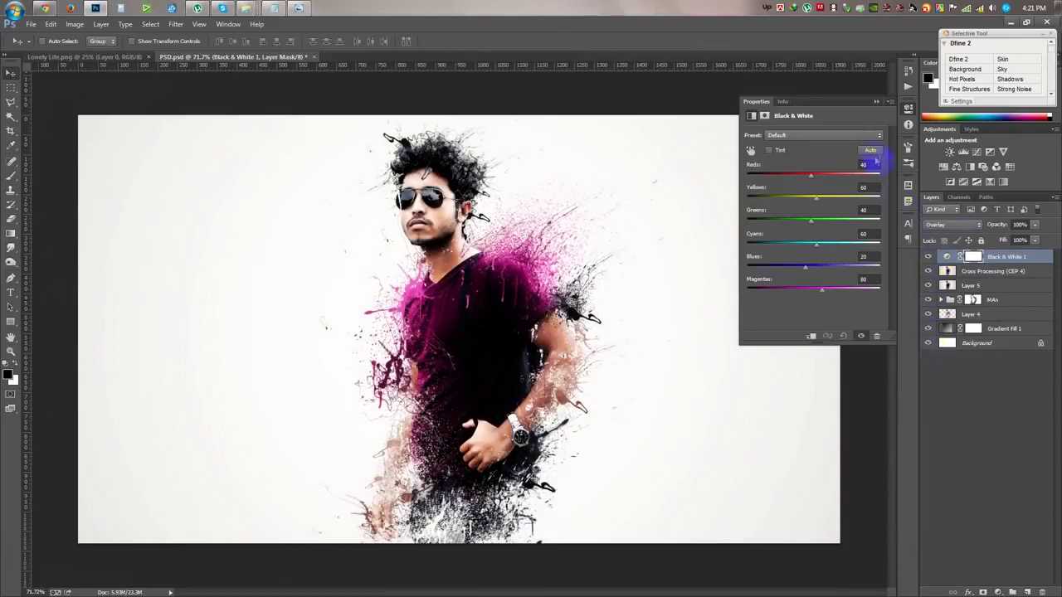
scroll(946, 227, down, 1)
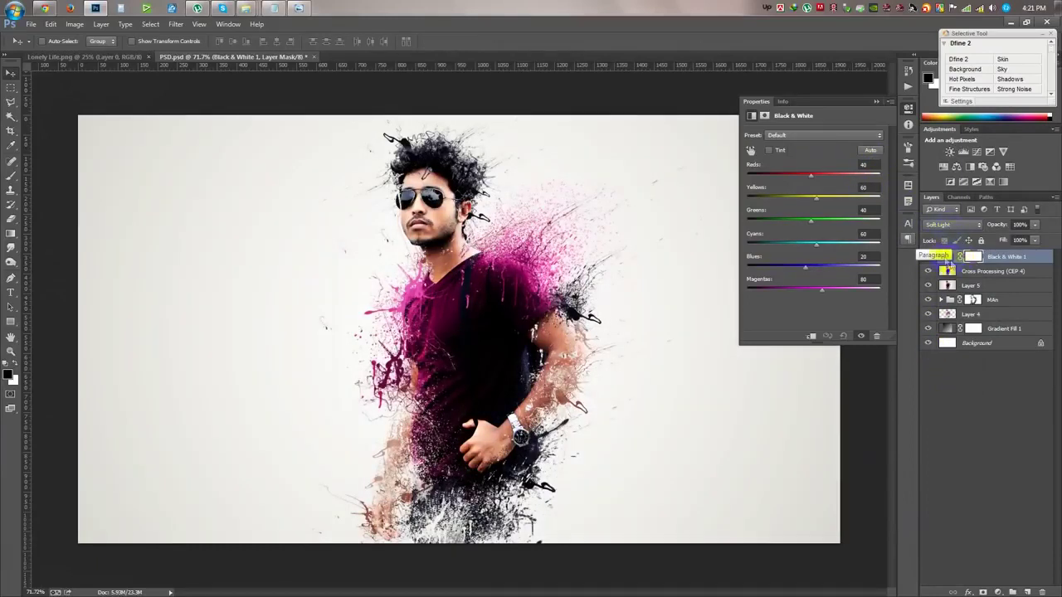
click(928, 259)
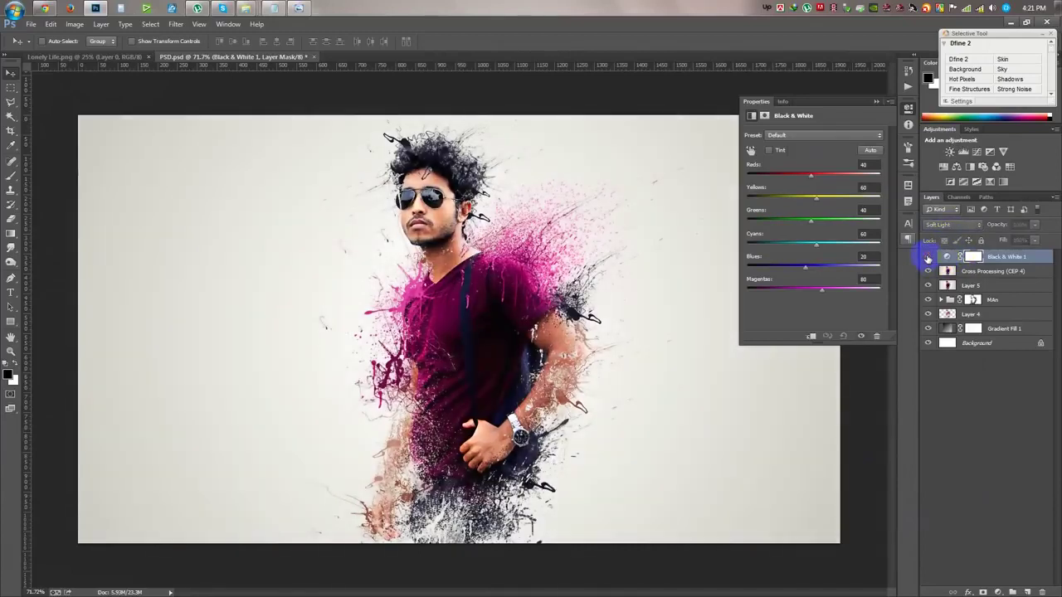
click(927, 259)
key(Delete)
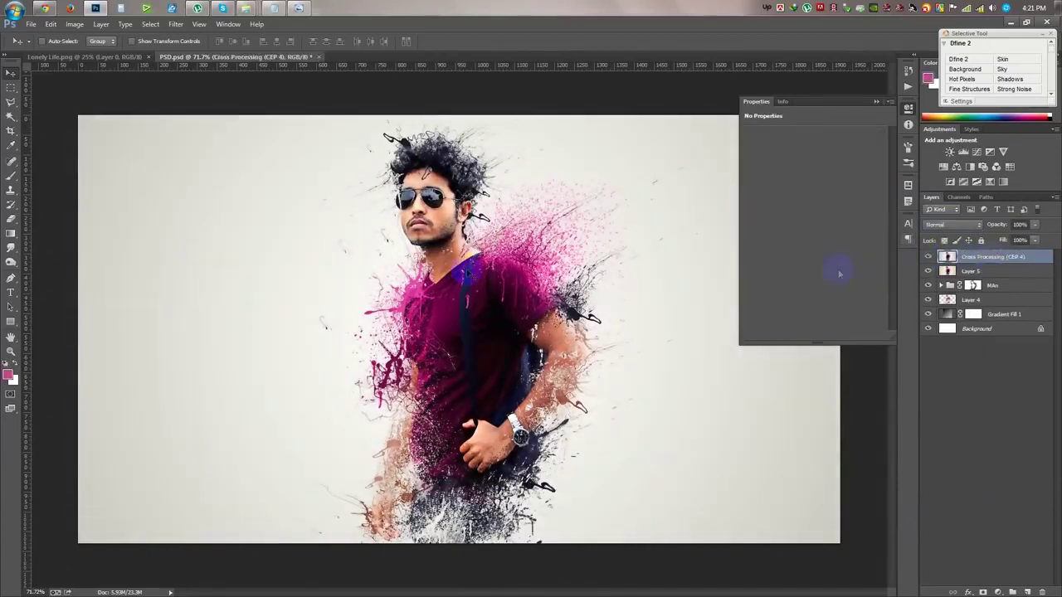
click(11, 293)
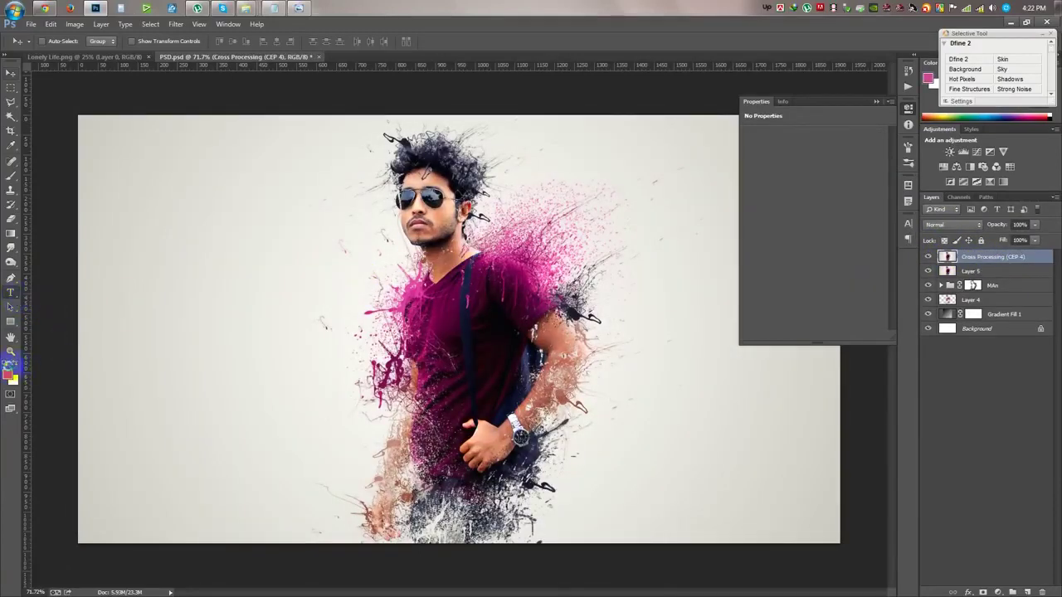
Start a black text line left of the man in the Sweetly Broken font.
click(7, 365)
click(142, 357)
text(রহশ)
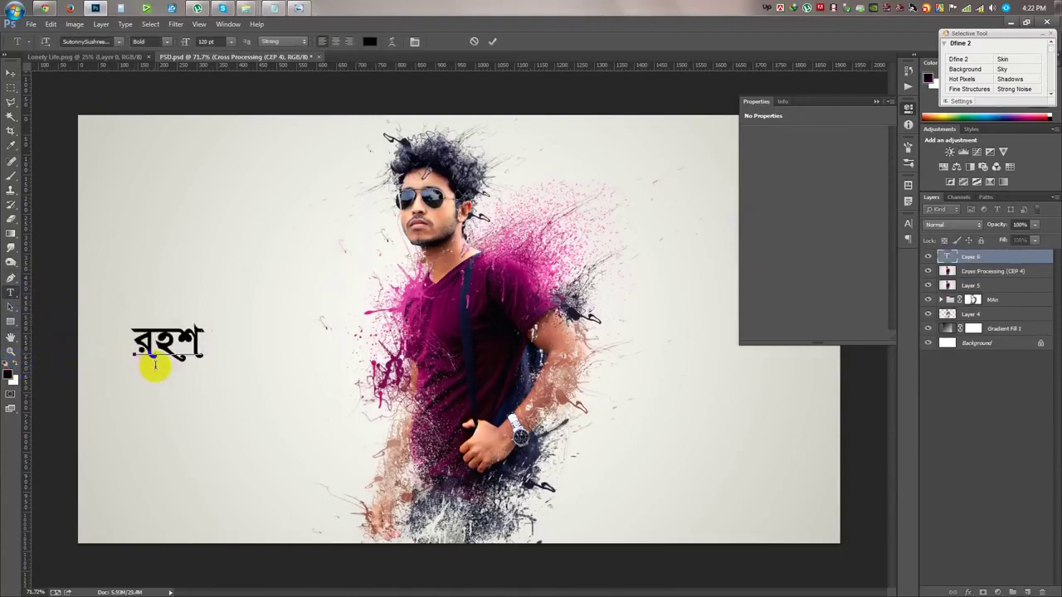
key(BackSpace)
key(BackSpace)
key(BackSpace)
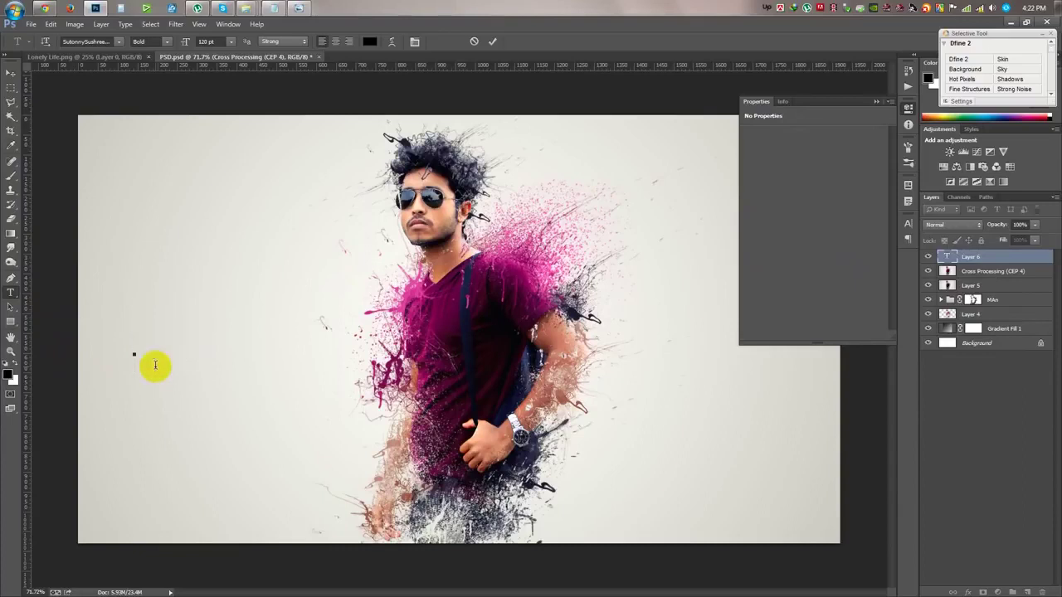
text(হস)
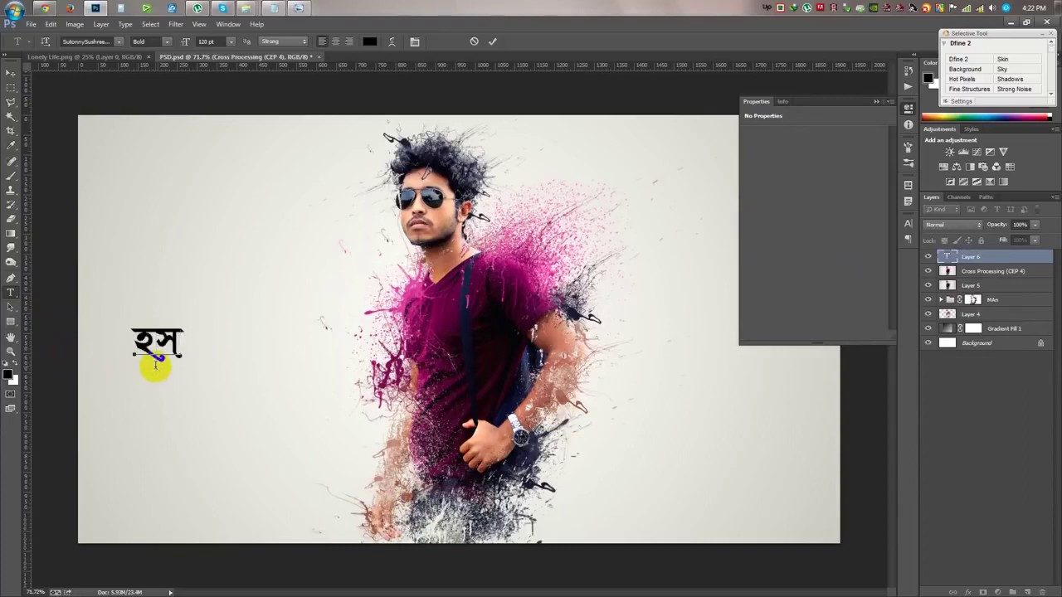
key(BackSpace)
key(BackSpace)
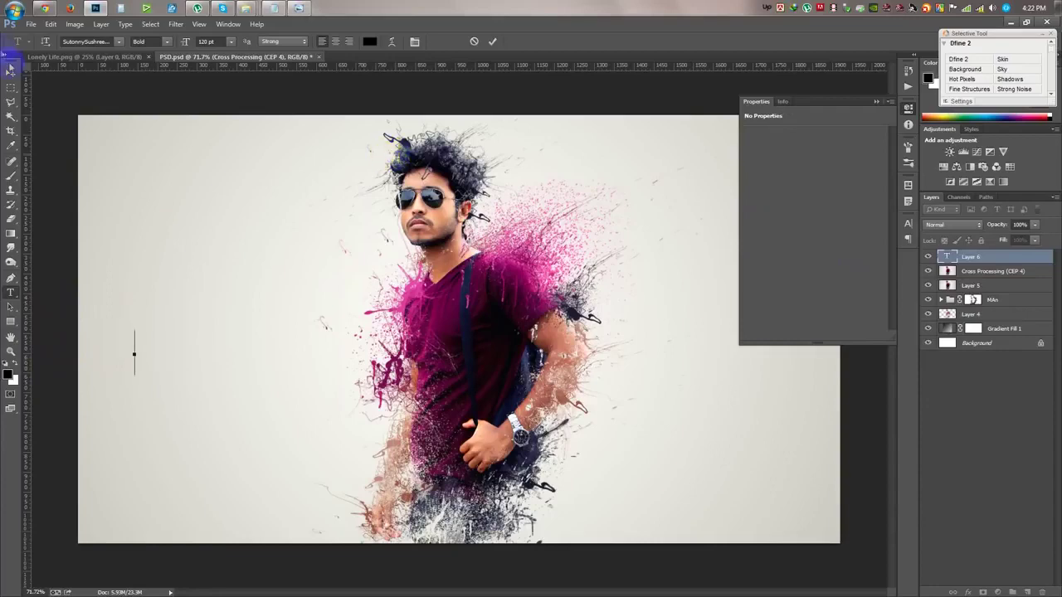
click(119, 41)
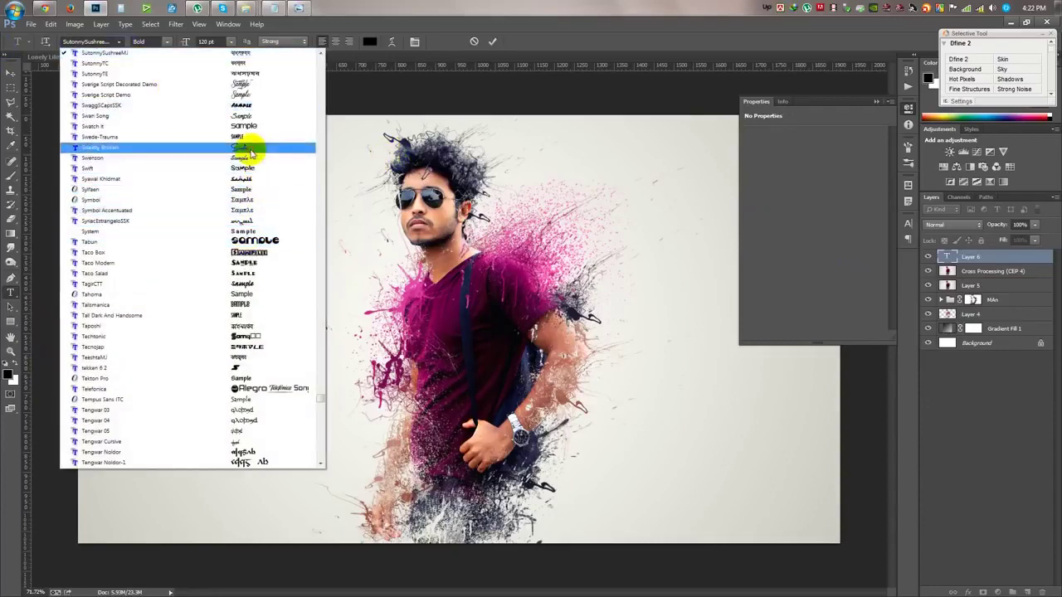
click(252, 153)
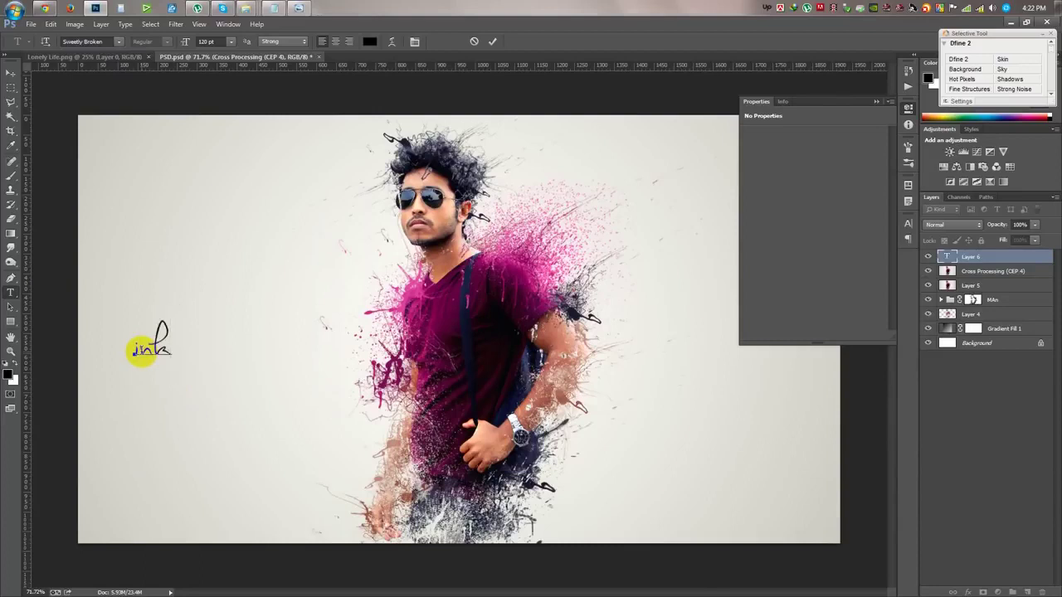
Finish typing 'ink Effect' and set the title to 68 pt.
text( Effe)
key(ctrl+a)
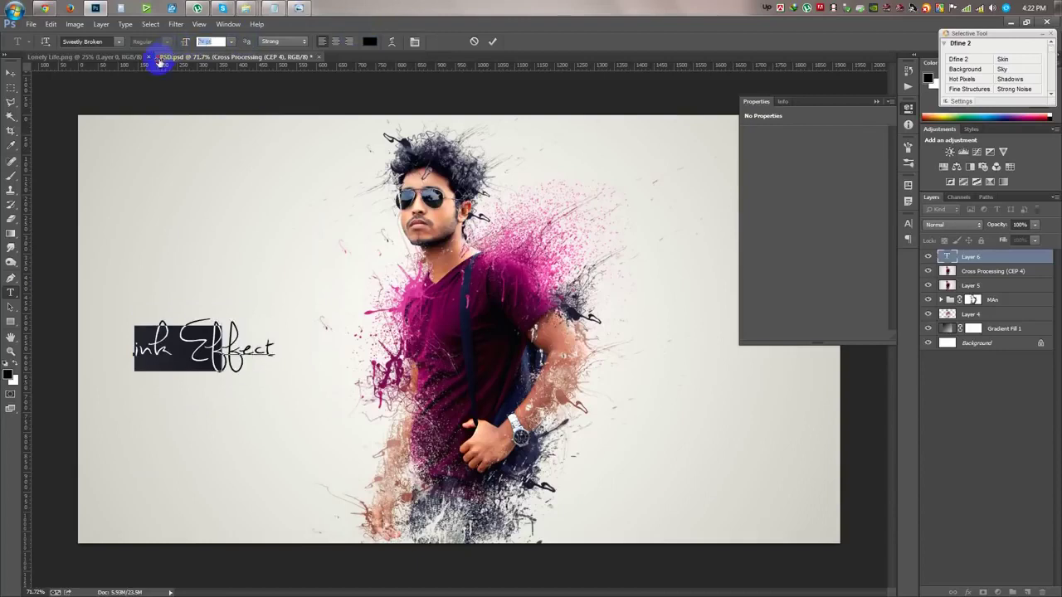
drag(186, 42, 156, 53)
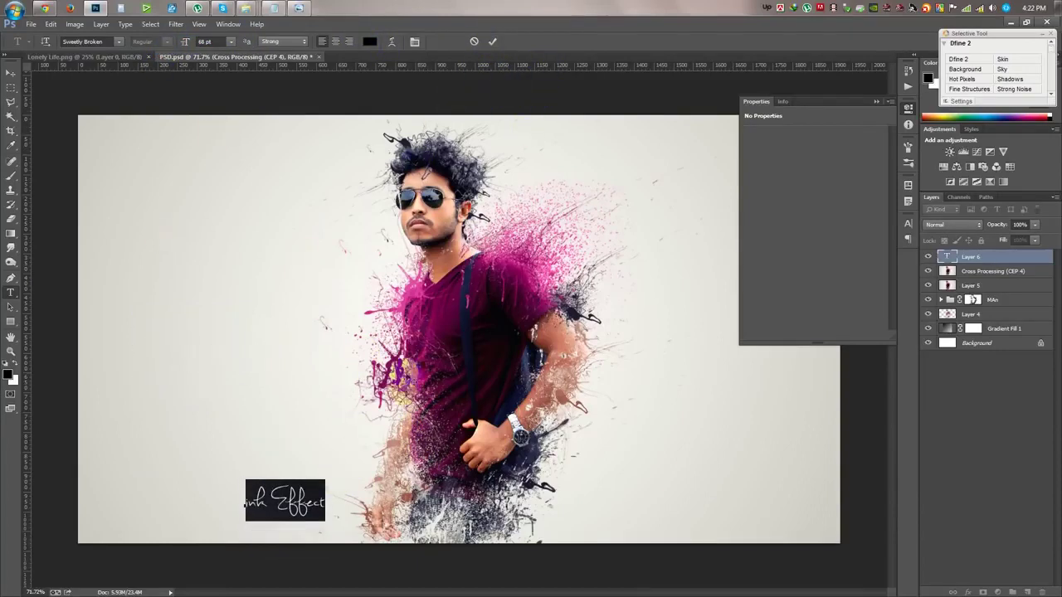
key(ctrl+alt+shift+comma)
key(ctrl+alt+shift+comma)
click(494, 41)
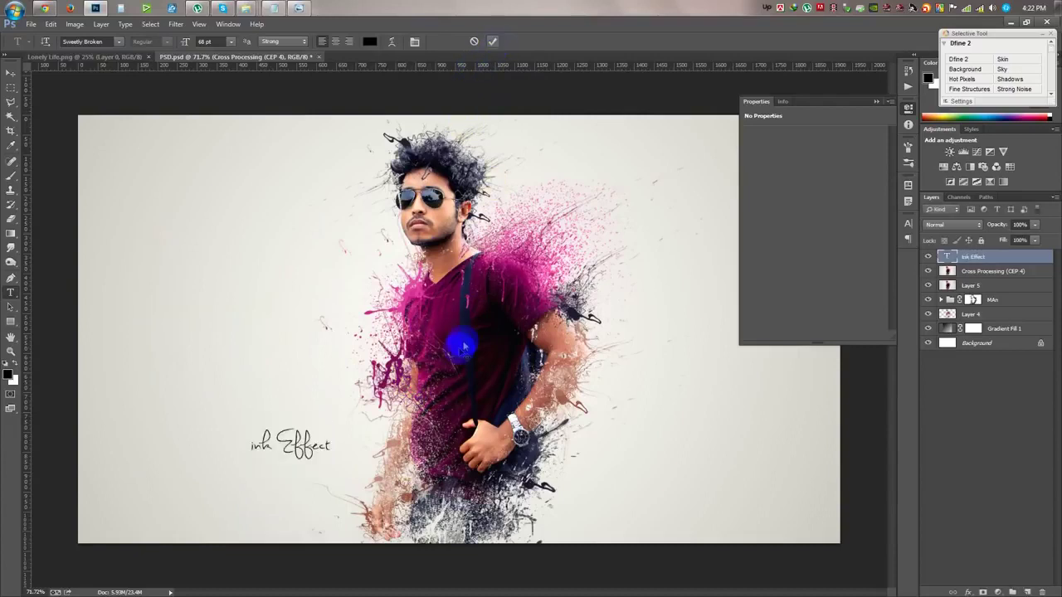
Tilt the title about -1.9° and apply the transform.
key(ctrl+t)
drag(366, 454, 324, 277)
click(559, 41)
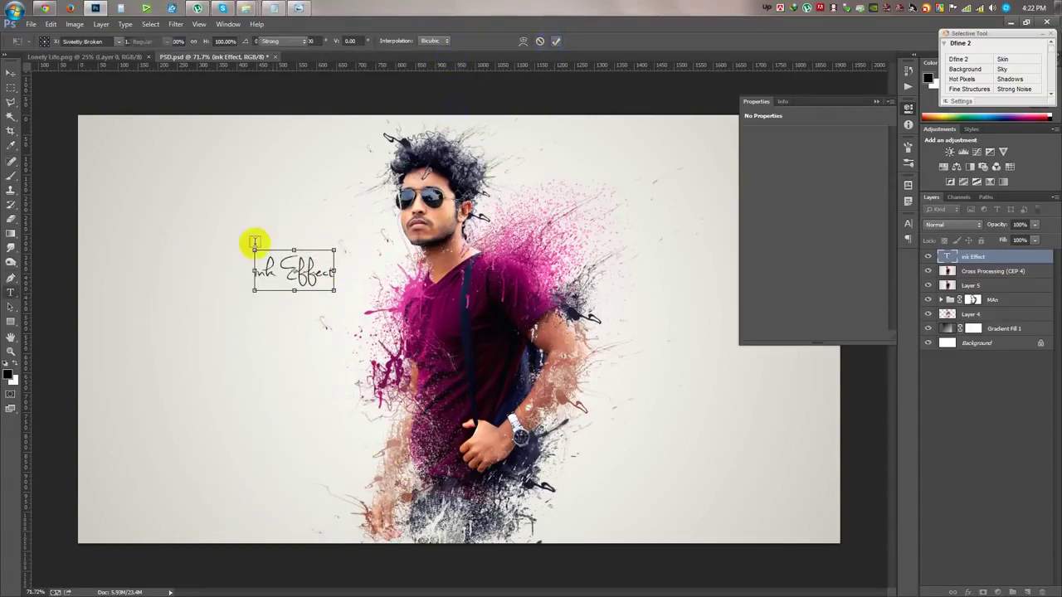
Duplicate the title below itself and retype it as 'Edit by' plus the author's name, fixing a typo.
scroll(274, 249, up, 5)
drag(382, 322, 381, 389)
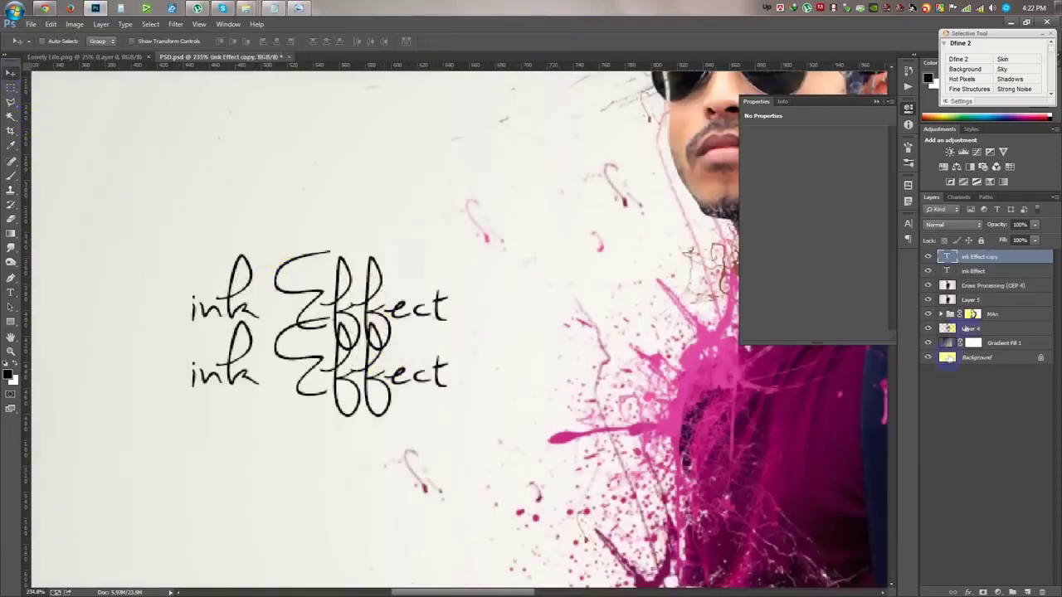
double_click(944, 258)
text(Edit by Nass)
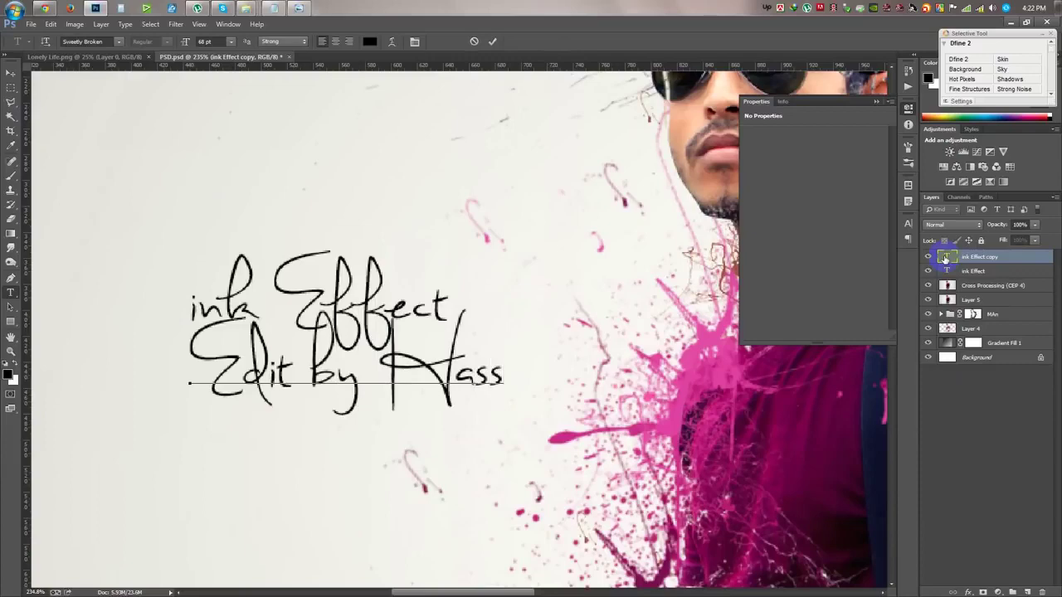
text( NAsib)
key(ctrl+a)
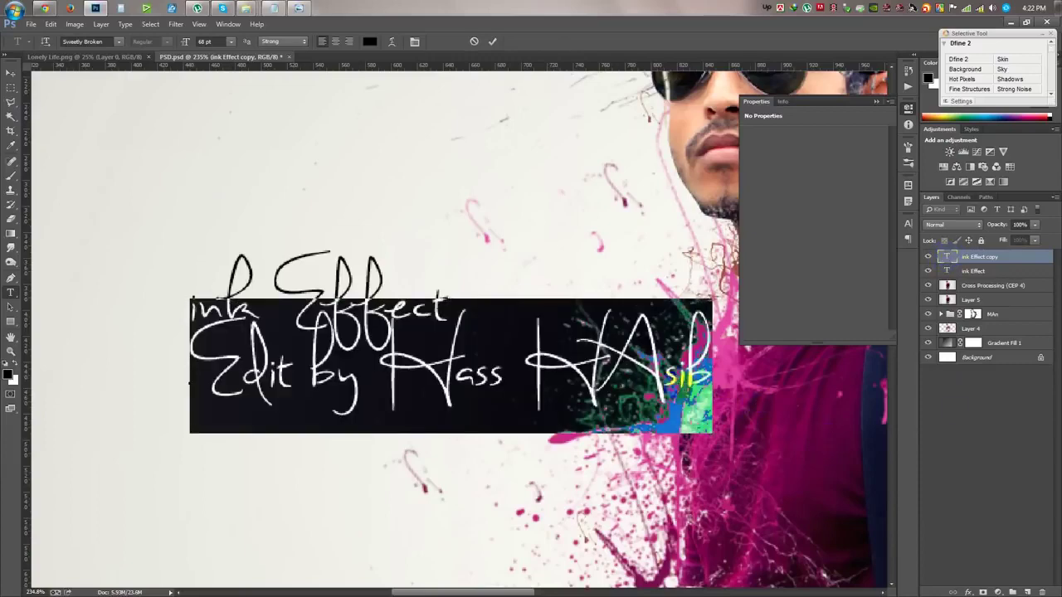
drag(634, 379, 625, 383)
text(H)
Resize the credit line to 27 pt and commit it.
key(ctrl+a)
drag(189, 44, 157, 38)
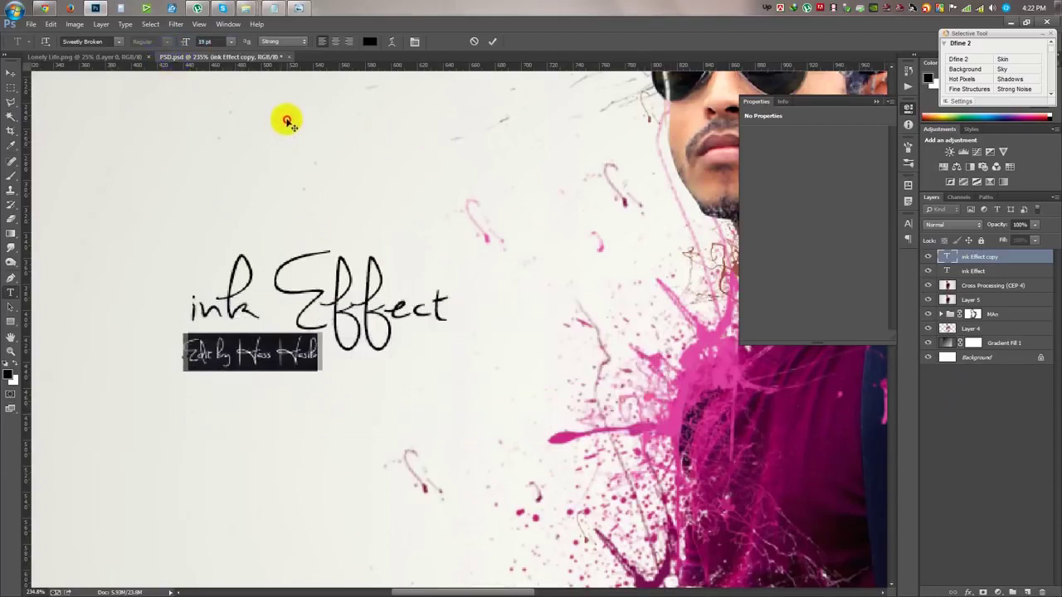
drag(186, 41, 260, 118)
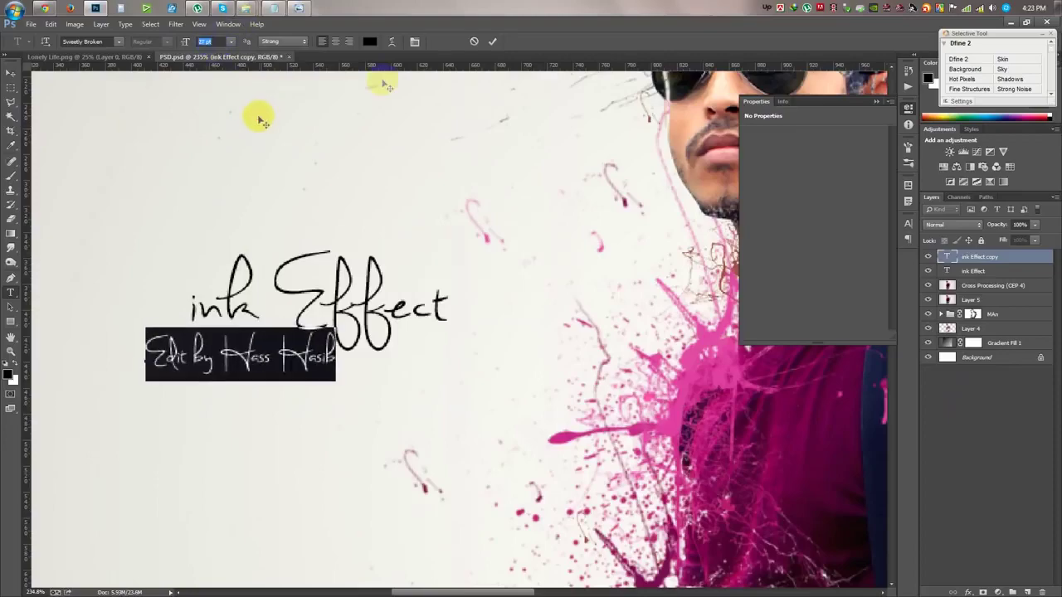
click(492, 41)
key(v)
key(ctrl+0)
scroll(453, 166, down, 3)
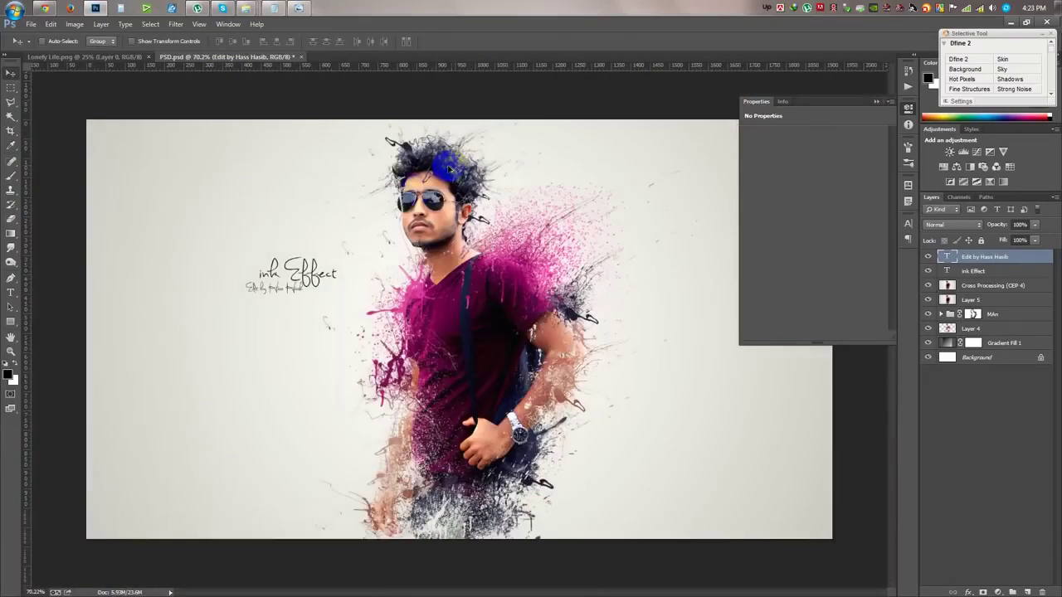
Change the credit line to the Swenson font at about 18 pt.
scroll(273, 285, up, 5)
double_click(943, 259)
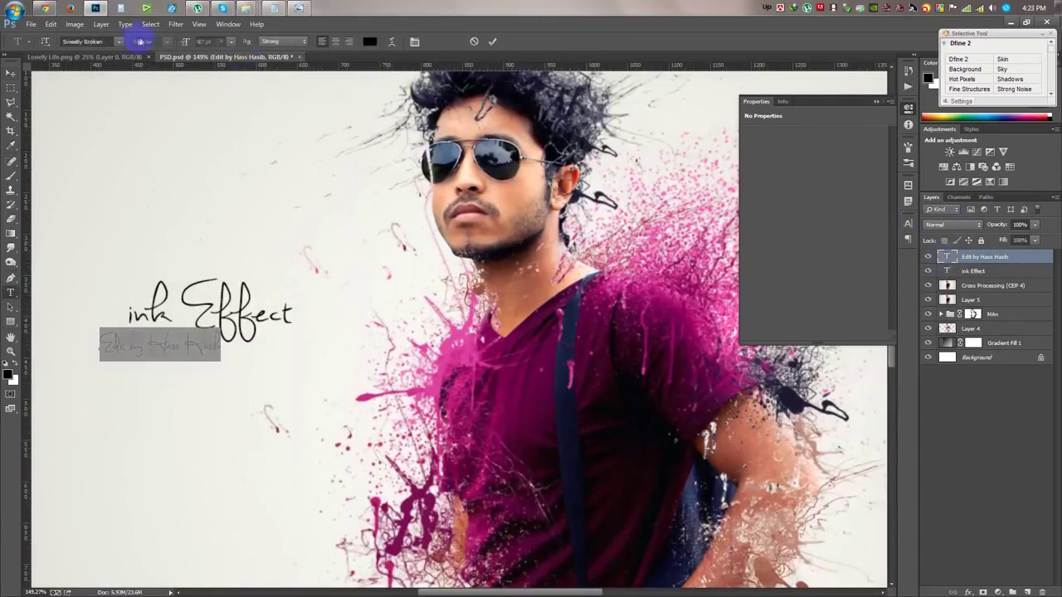
click(119, 40)
click(170, 67)
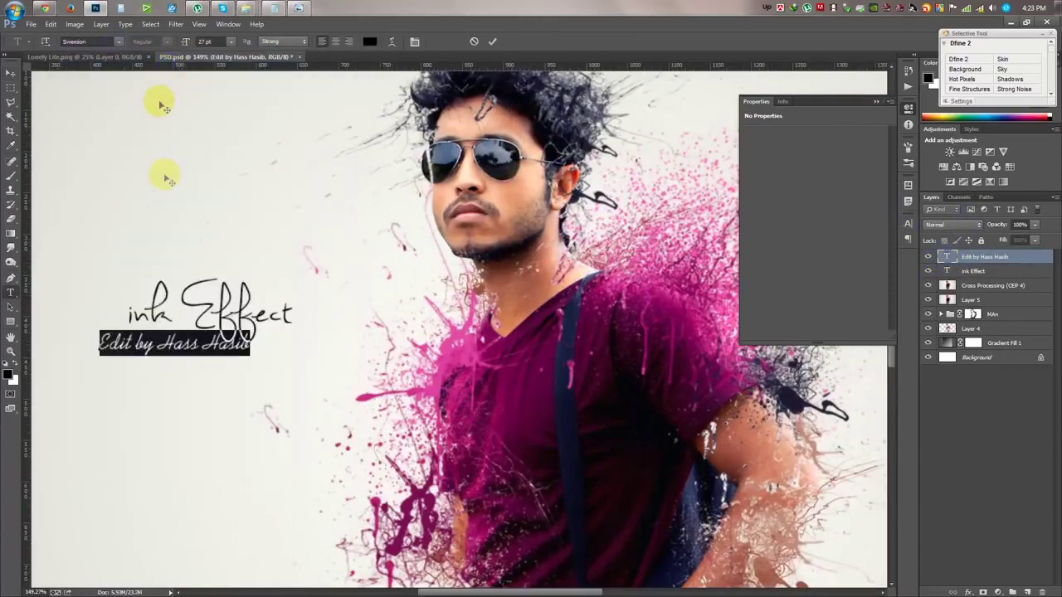
drag(180, 47, 175, 45)
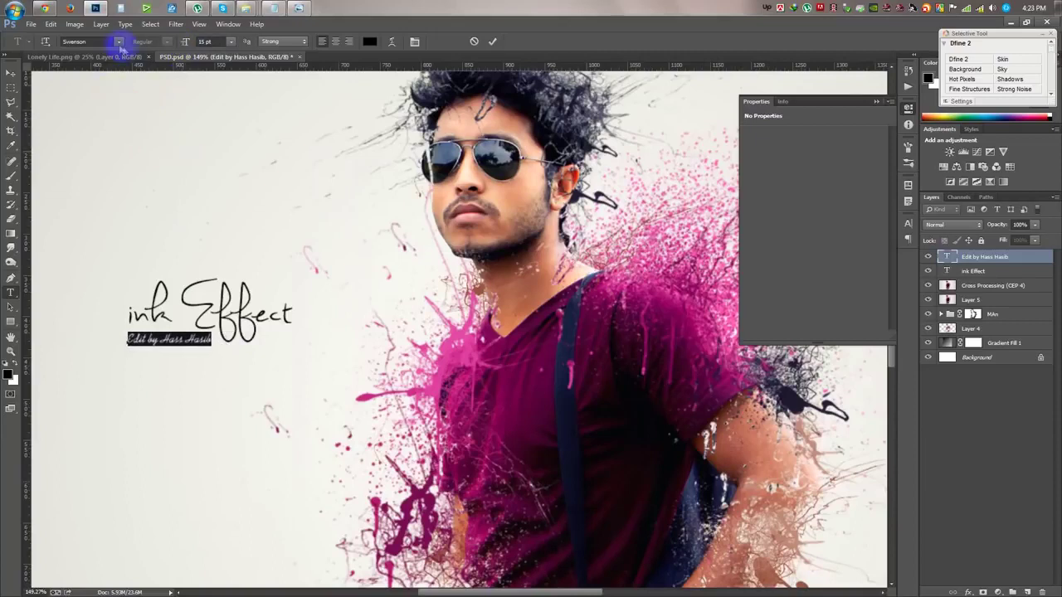
key(Up)
key(Up)
key(Up)
click(492, 42)
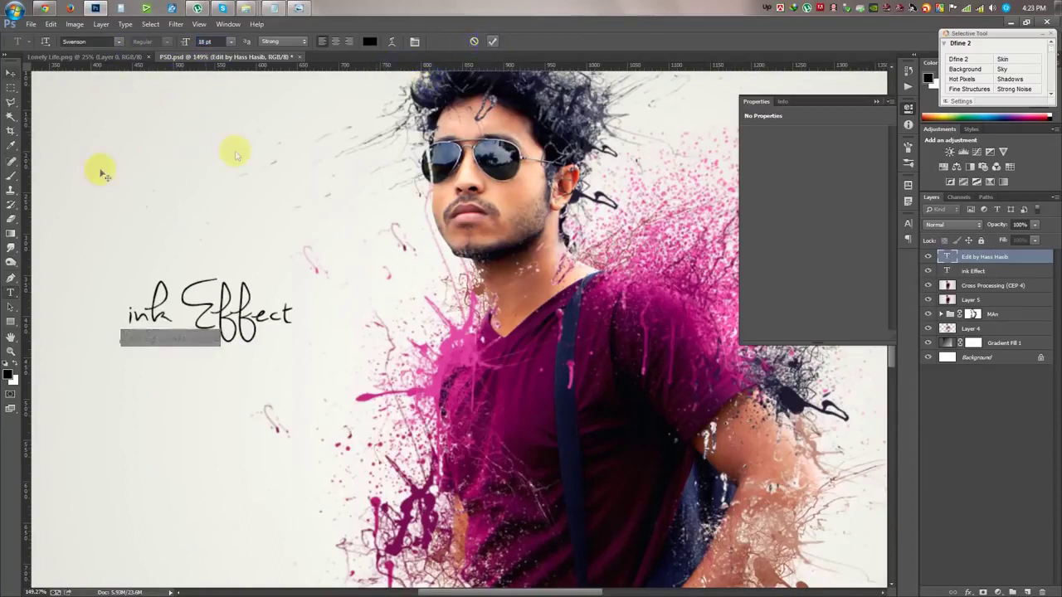
Move the credit line up-left to sit under the title.
key(v)
scroll(327, 301, down, 3)
scroll(332, 301, up, 1)
scroll(311, 301, up, 1)
mouse_move(311, 301)
mouse_down()
mouse_move(316, 314)
mouse_move(265, 294)
mouse_up()
scroll(268, 296, up, 2)
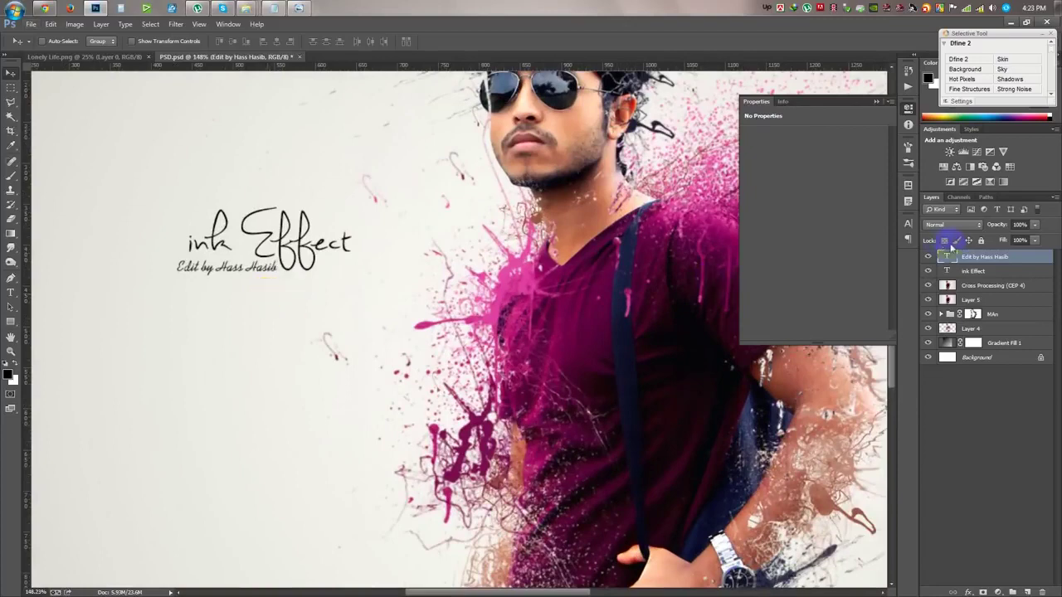
Delete 'Edit by', switch the name text to Sylfaen, and begin retyping 'Edit By'.
double_click(209, 271)
drag(211, 270, 104, 274)
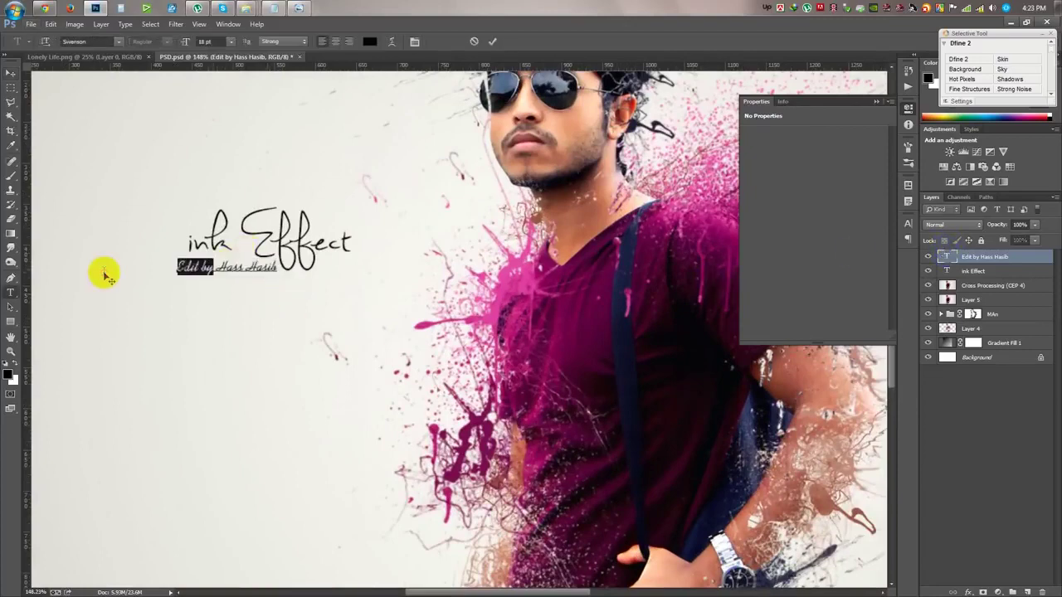
key(BackSpace)
drag(249, 268, 130, 237)
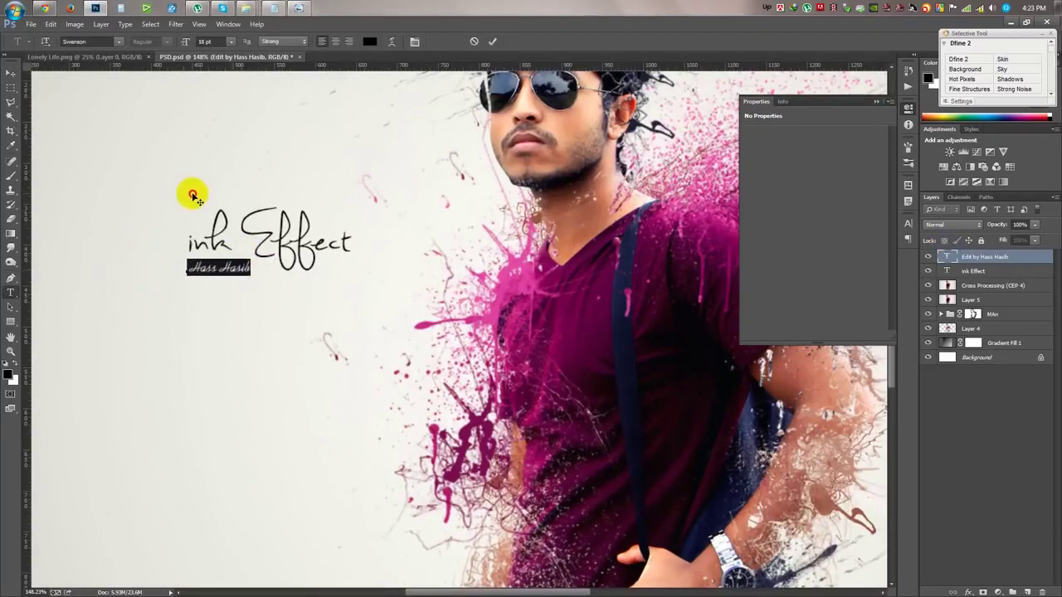
click(119, 42)
click(213, 88)
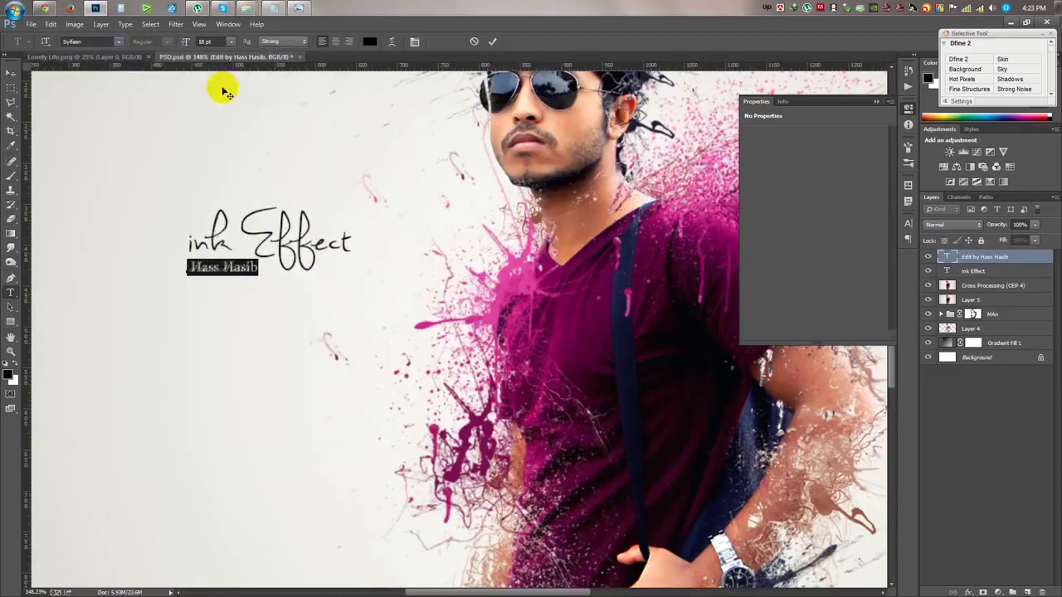
click(189, 268)
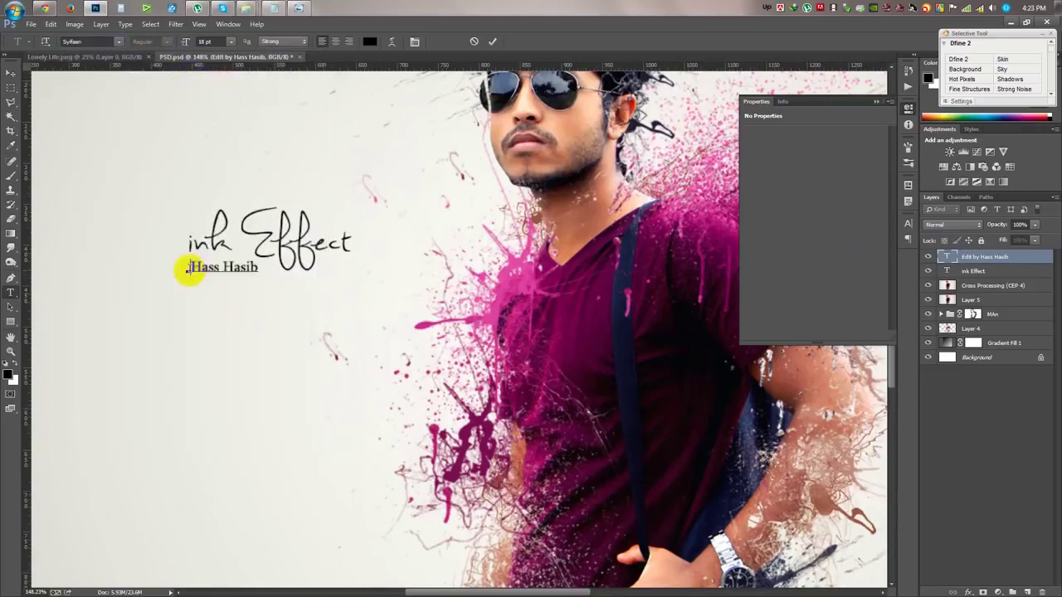
text(Edit)
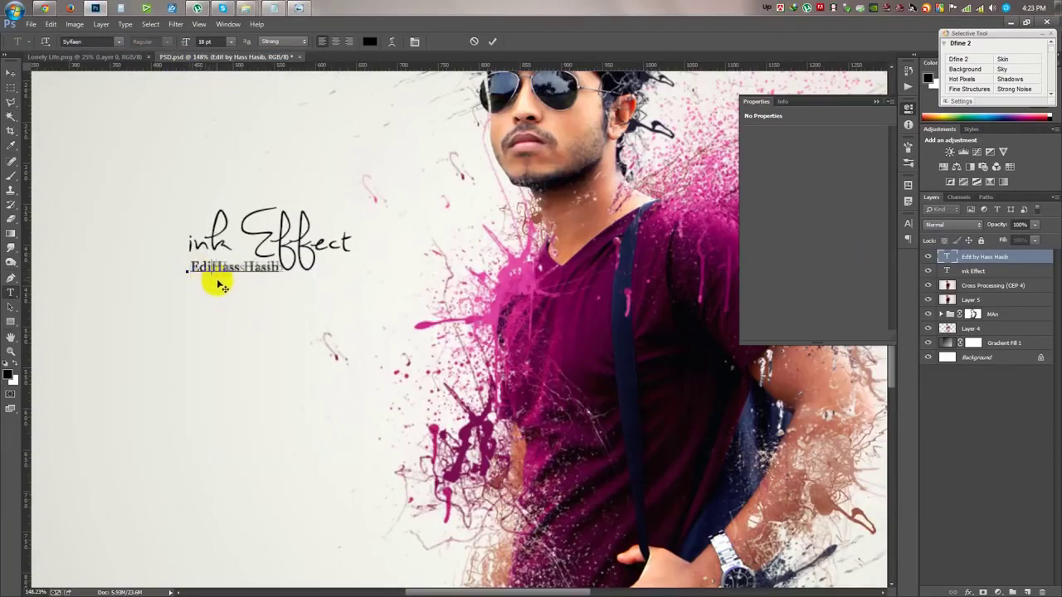
Set the credit line to 12 pt with tracking 60 and commit.
key(ctrl+a)
click(207, 42)
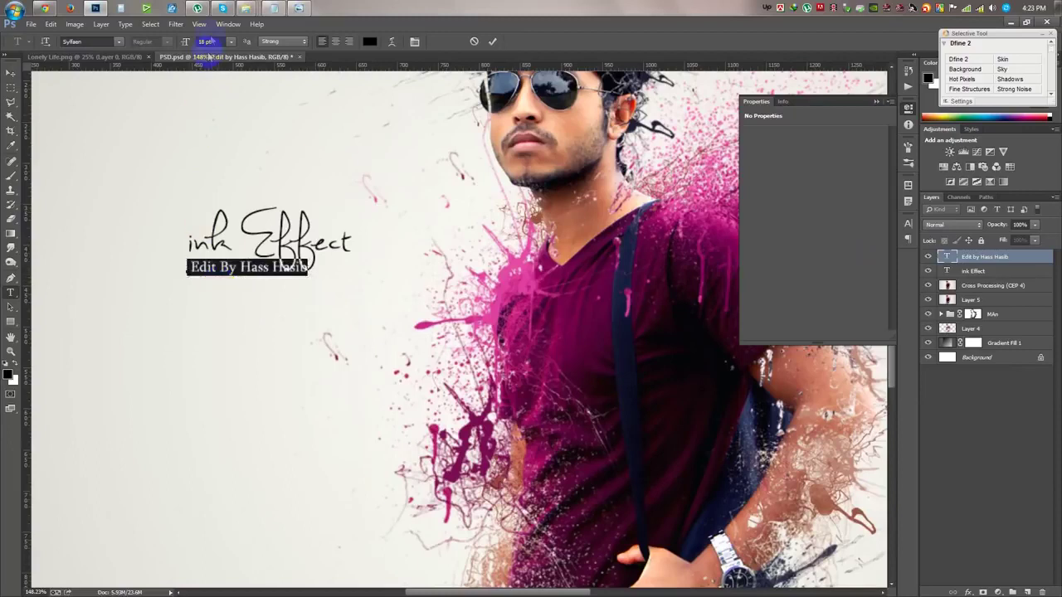
text(12)
key(Return)
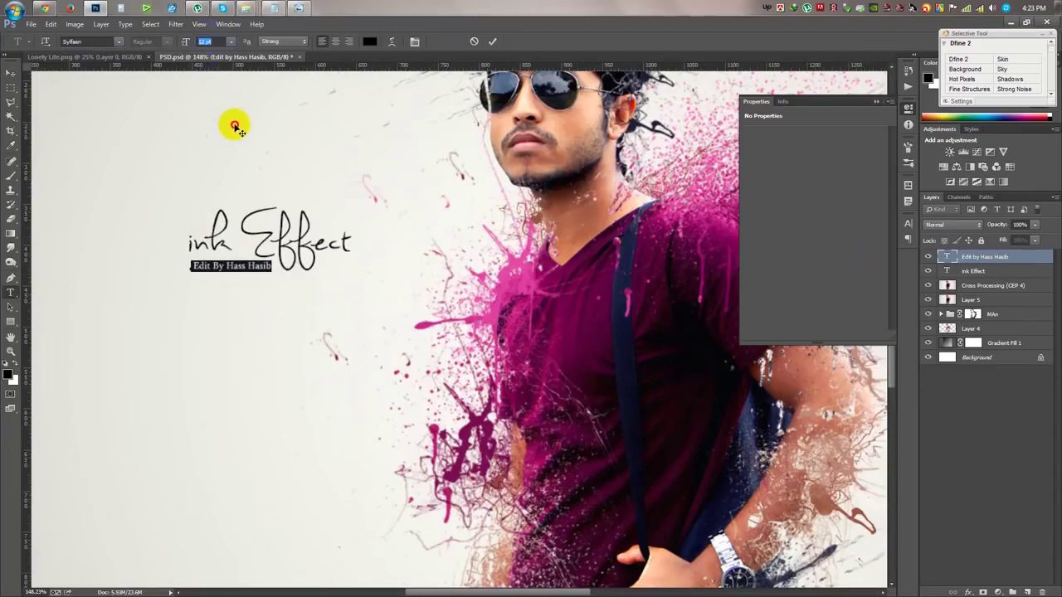
click(232, 126)
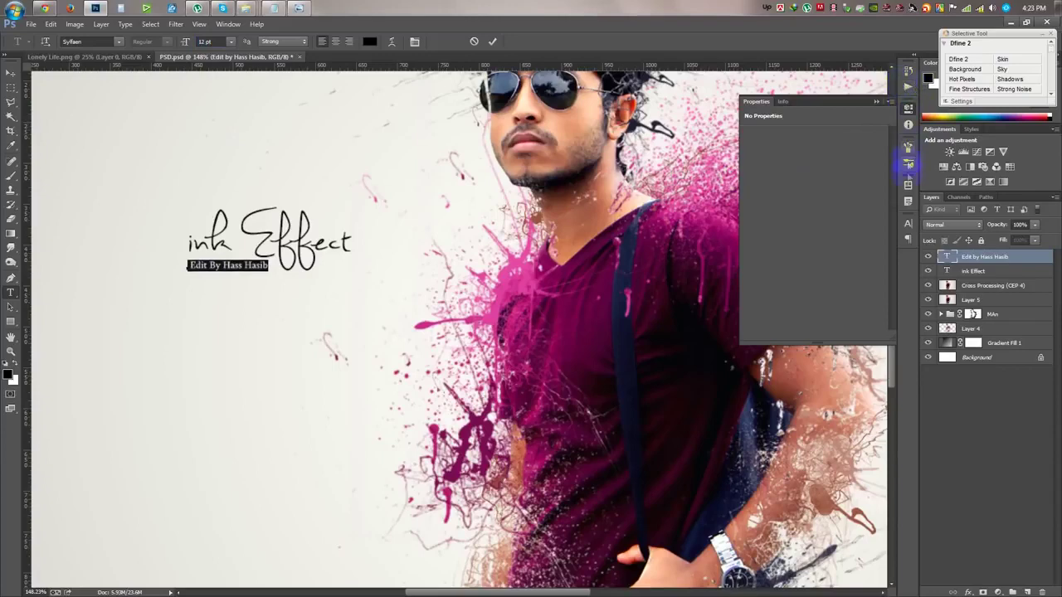
click(908, 222)
key(Return)
click(492, 42)
Zoom out to fit the whole image in the window.
key(v)
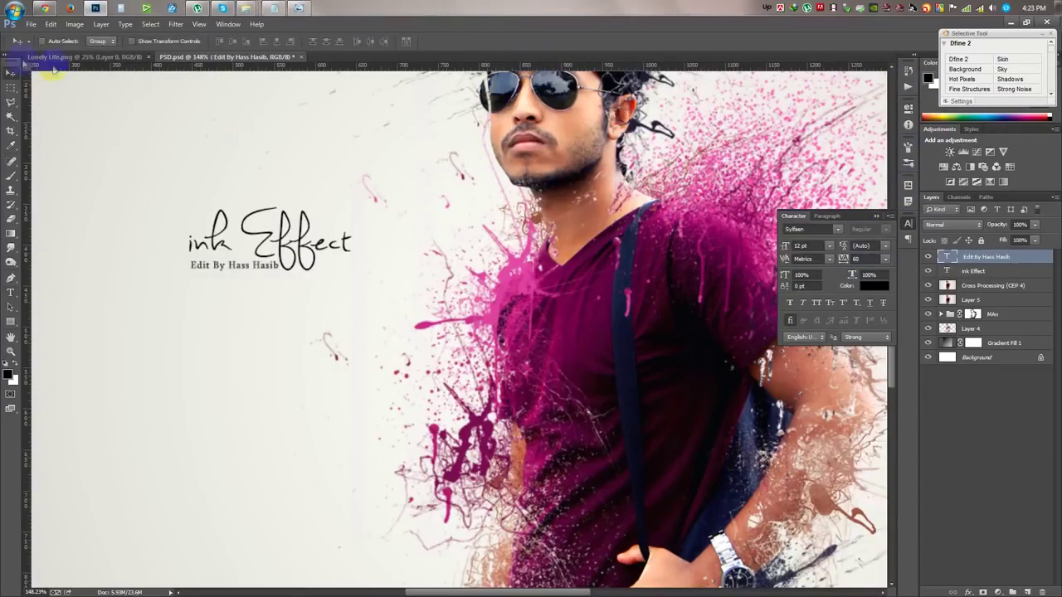
key(ctrl+minus)
key(ctrl+minus)
key(ctrl+0)
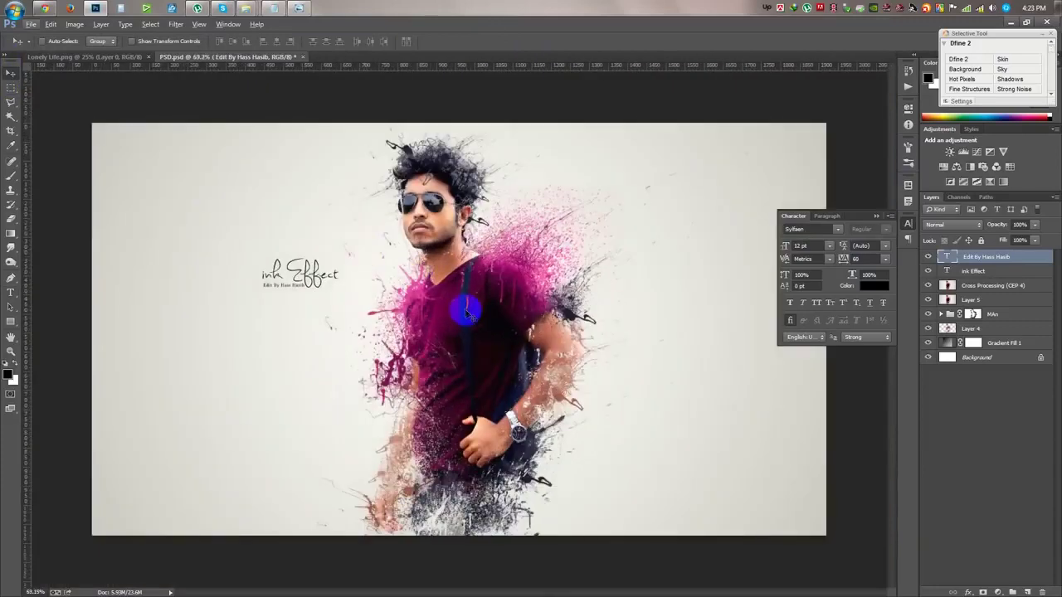
key(alt+f)
key(Escape)
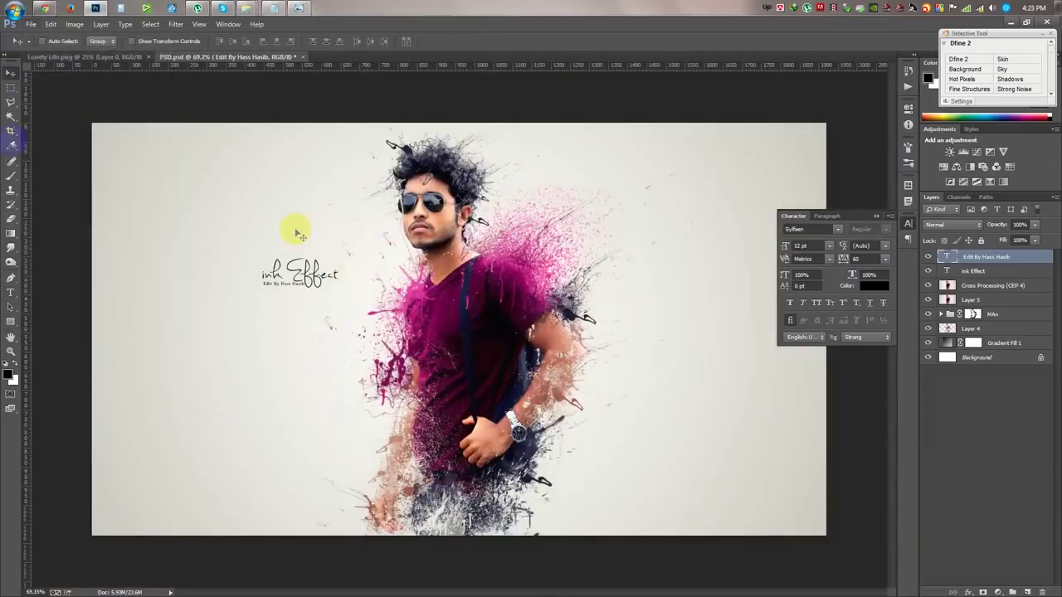